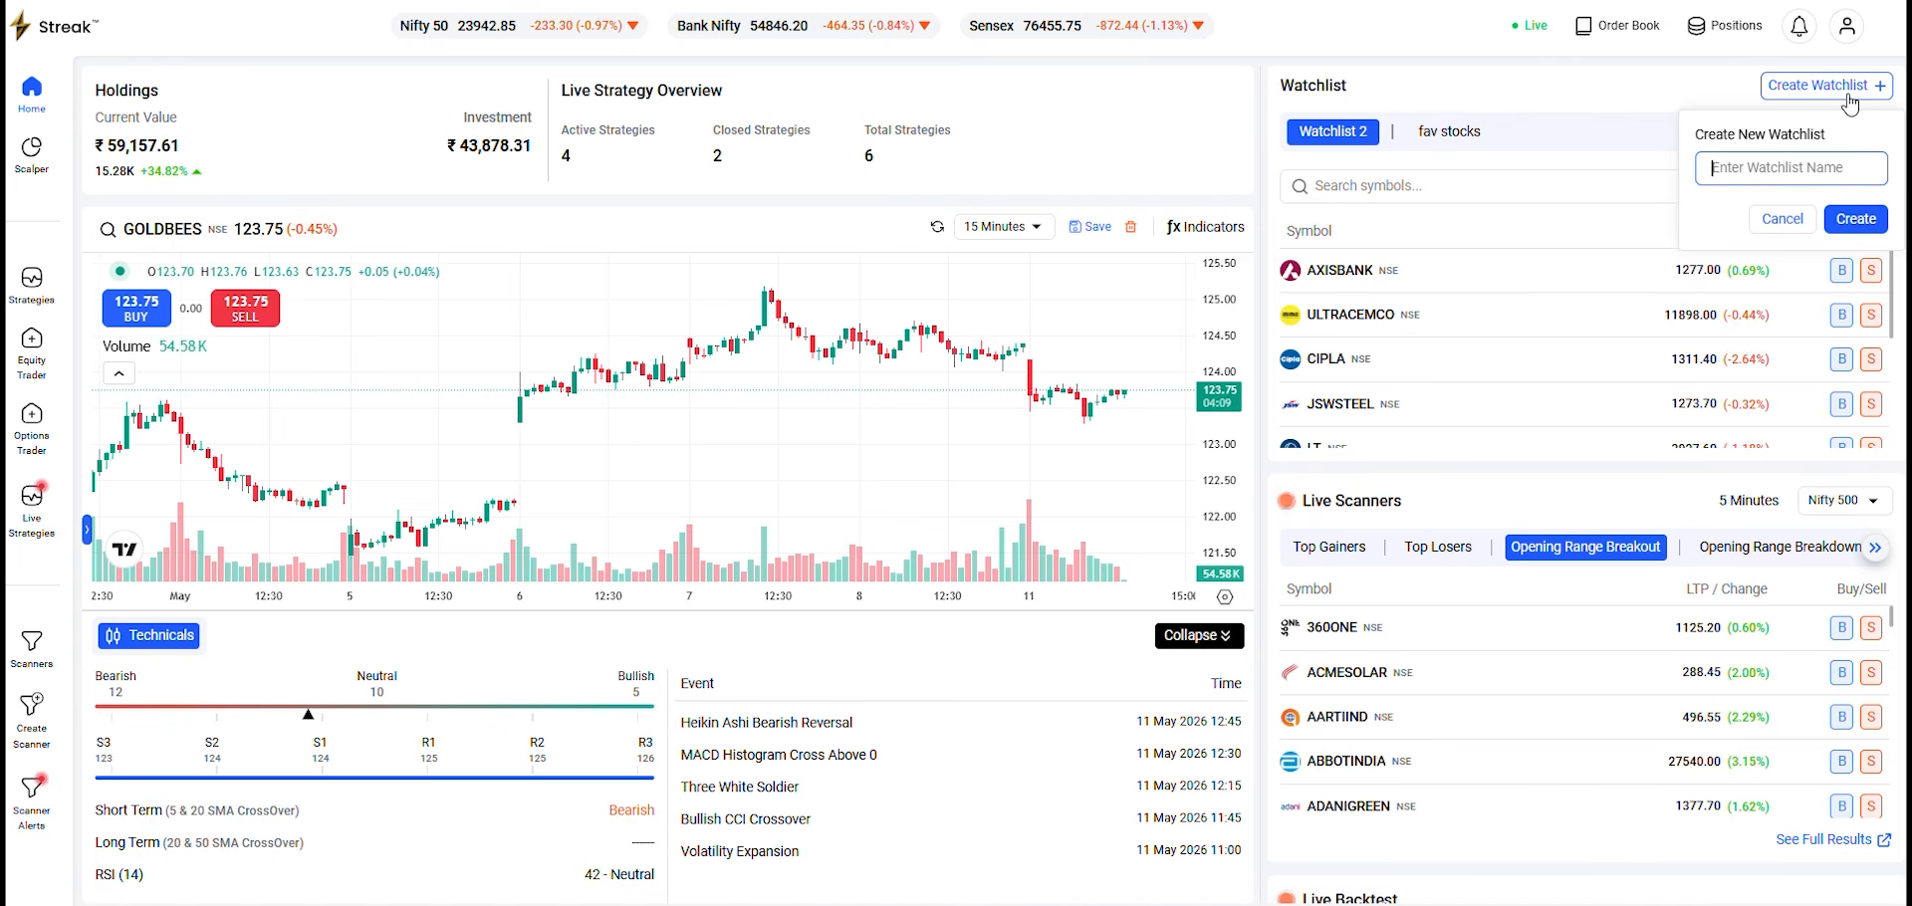
# Create a new watchlist named ETF.
pyautogui.press('capslock')
pyautogui.write('ETF')
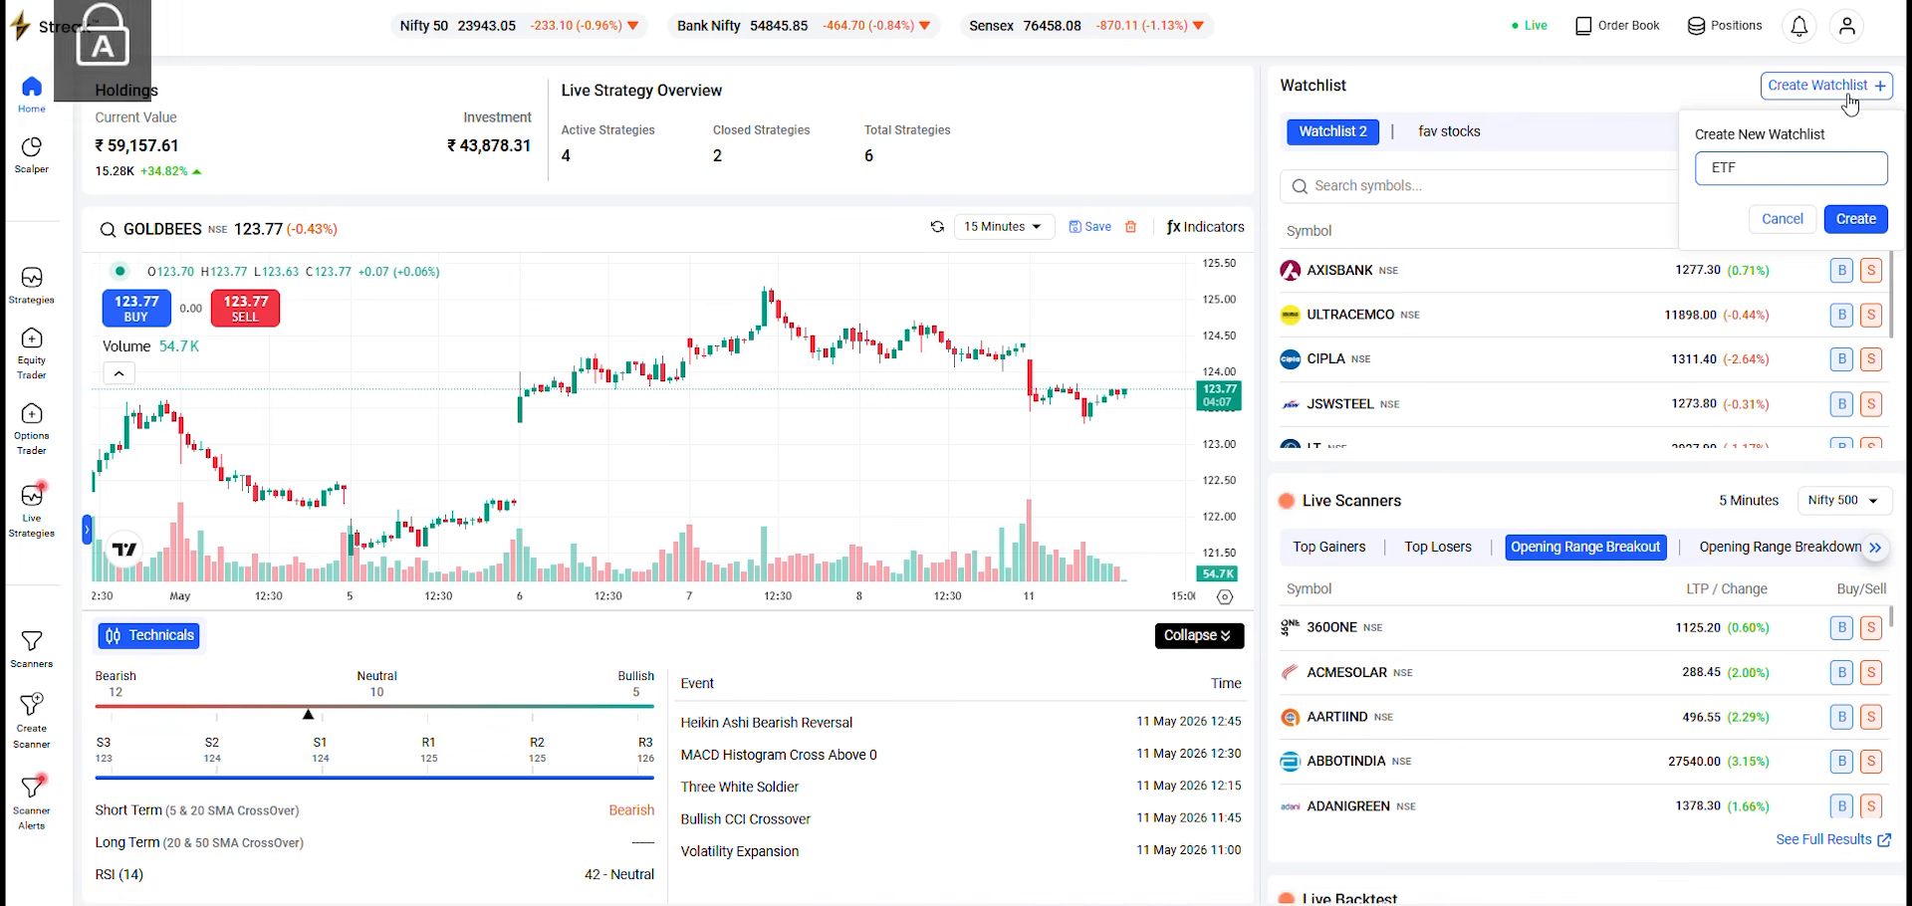
pyautogui.click(1854, 219)
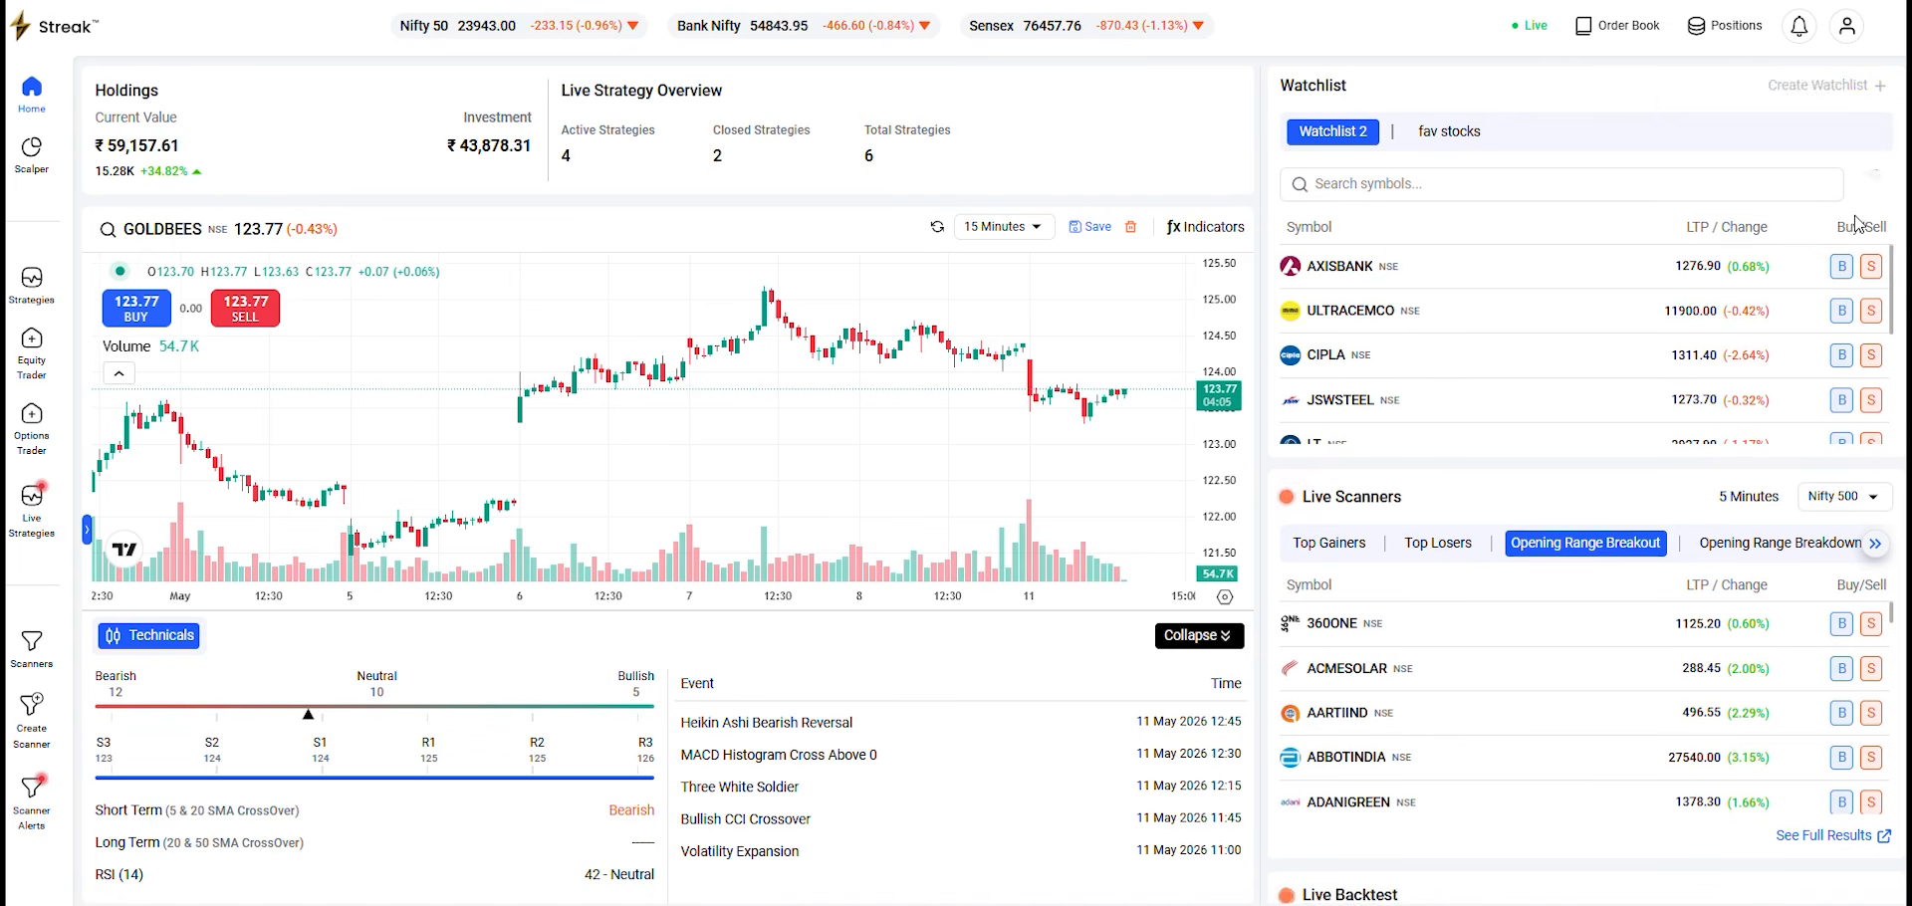
# Add the GOLDBEES and SILVERBEES NSE symbols to the ETF watchlist.
pyautogui.click(1420, 187)
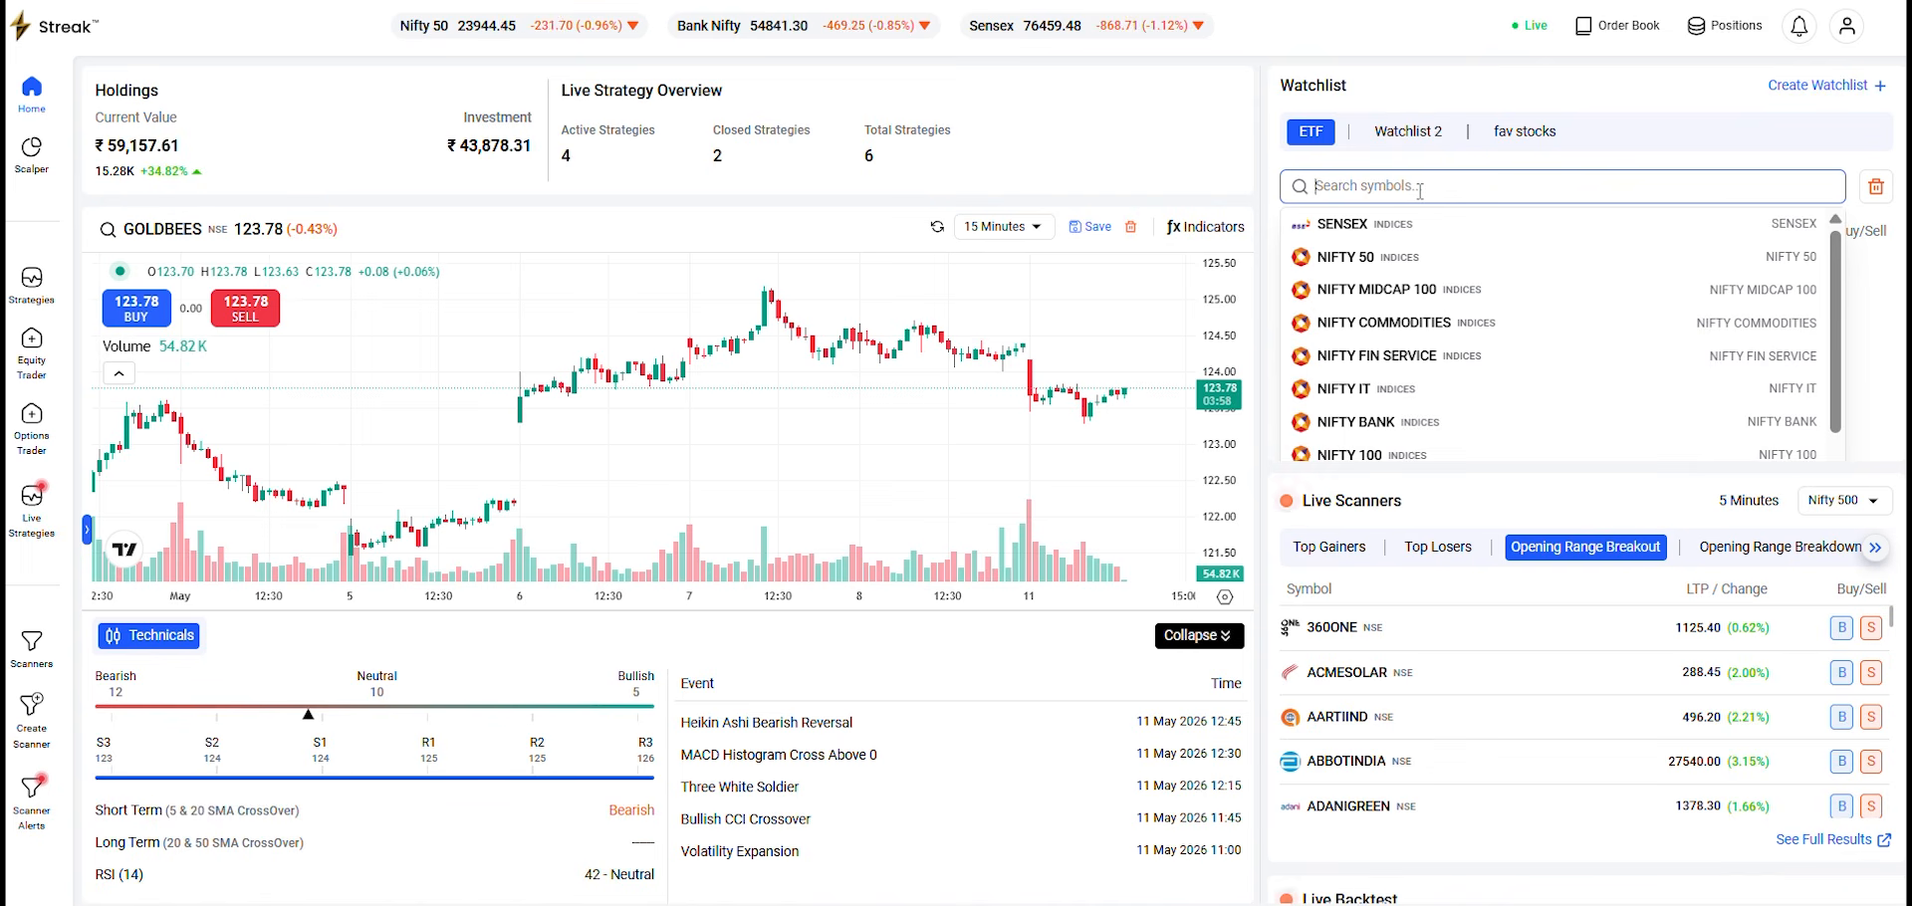
pyautogui.write('GOLDBEE')
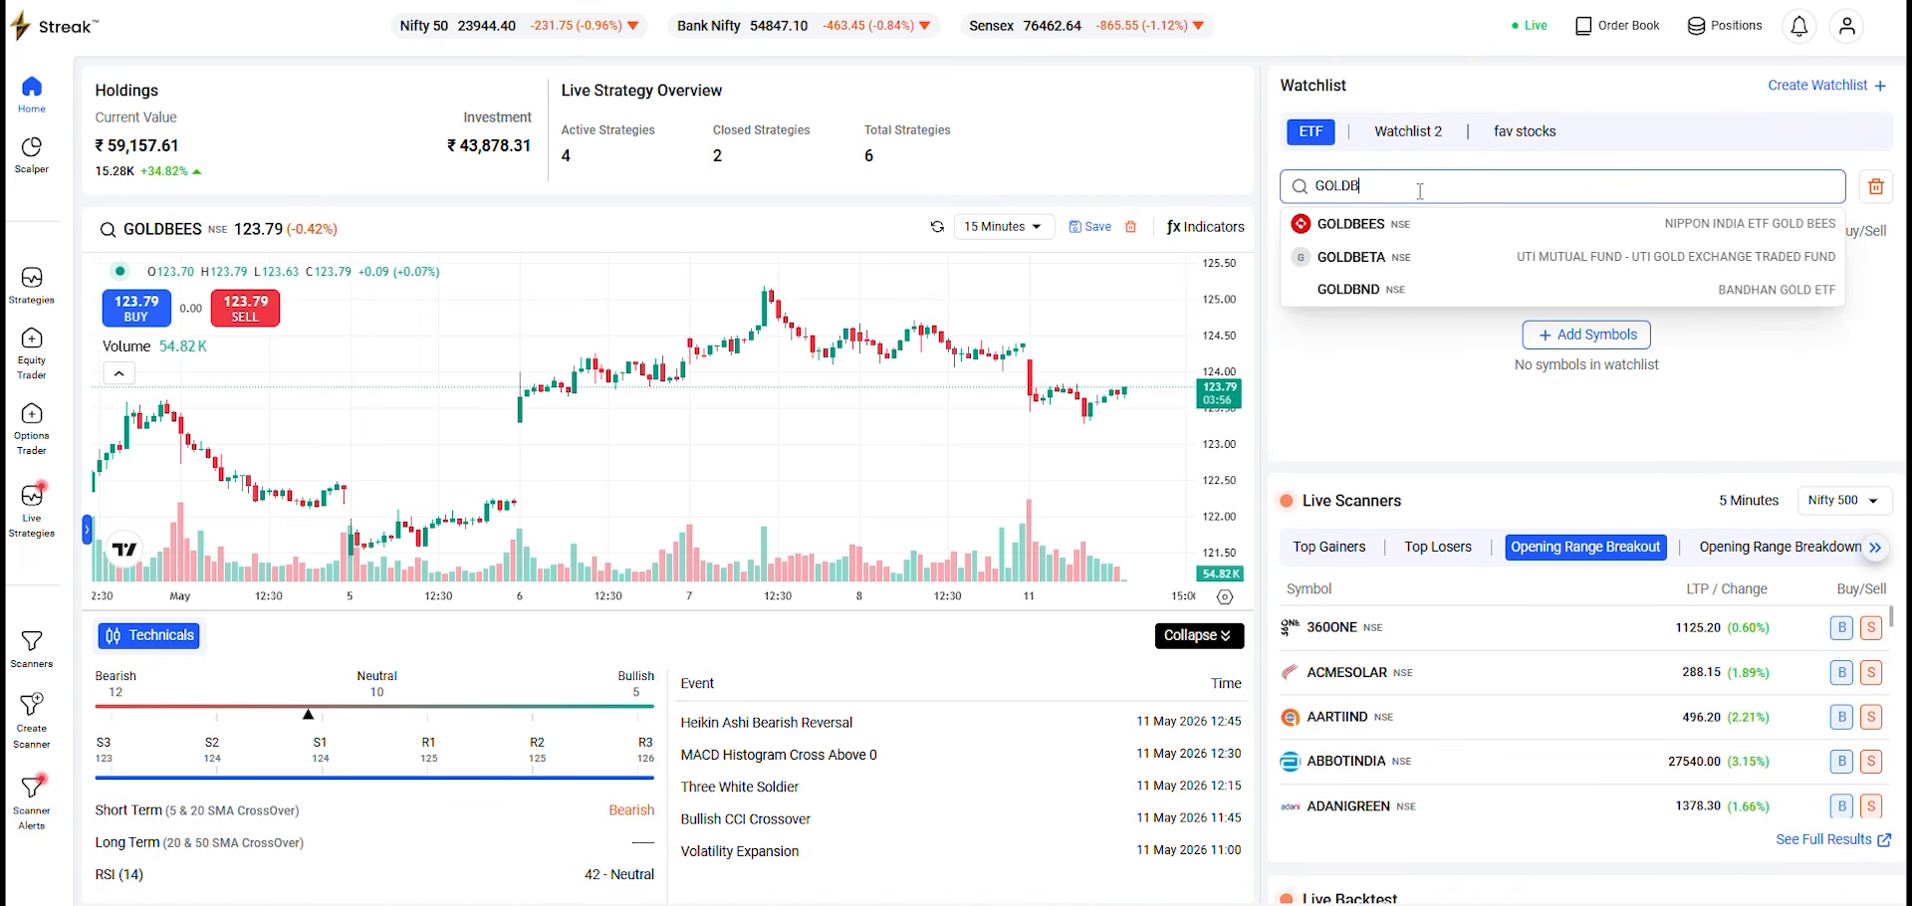
pyautogui.click(1821, 224)
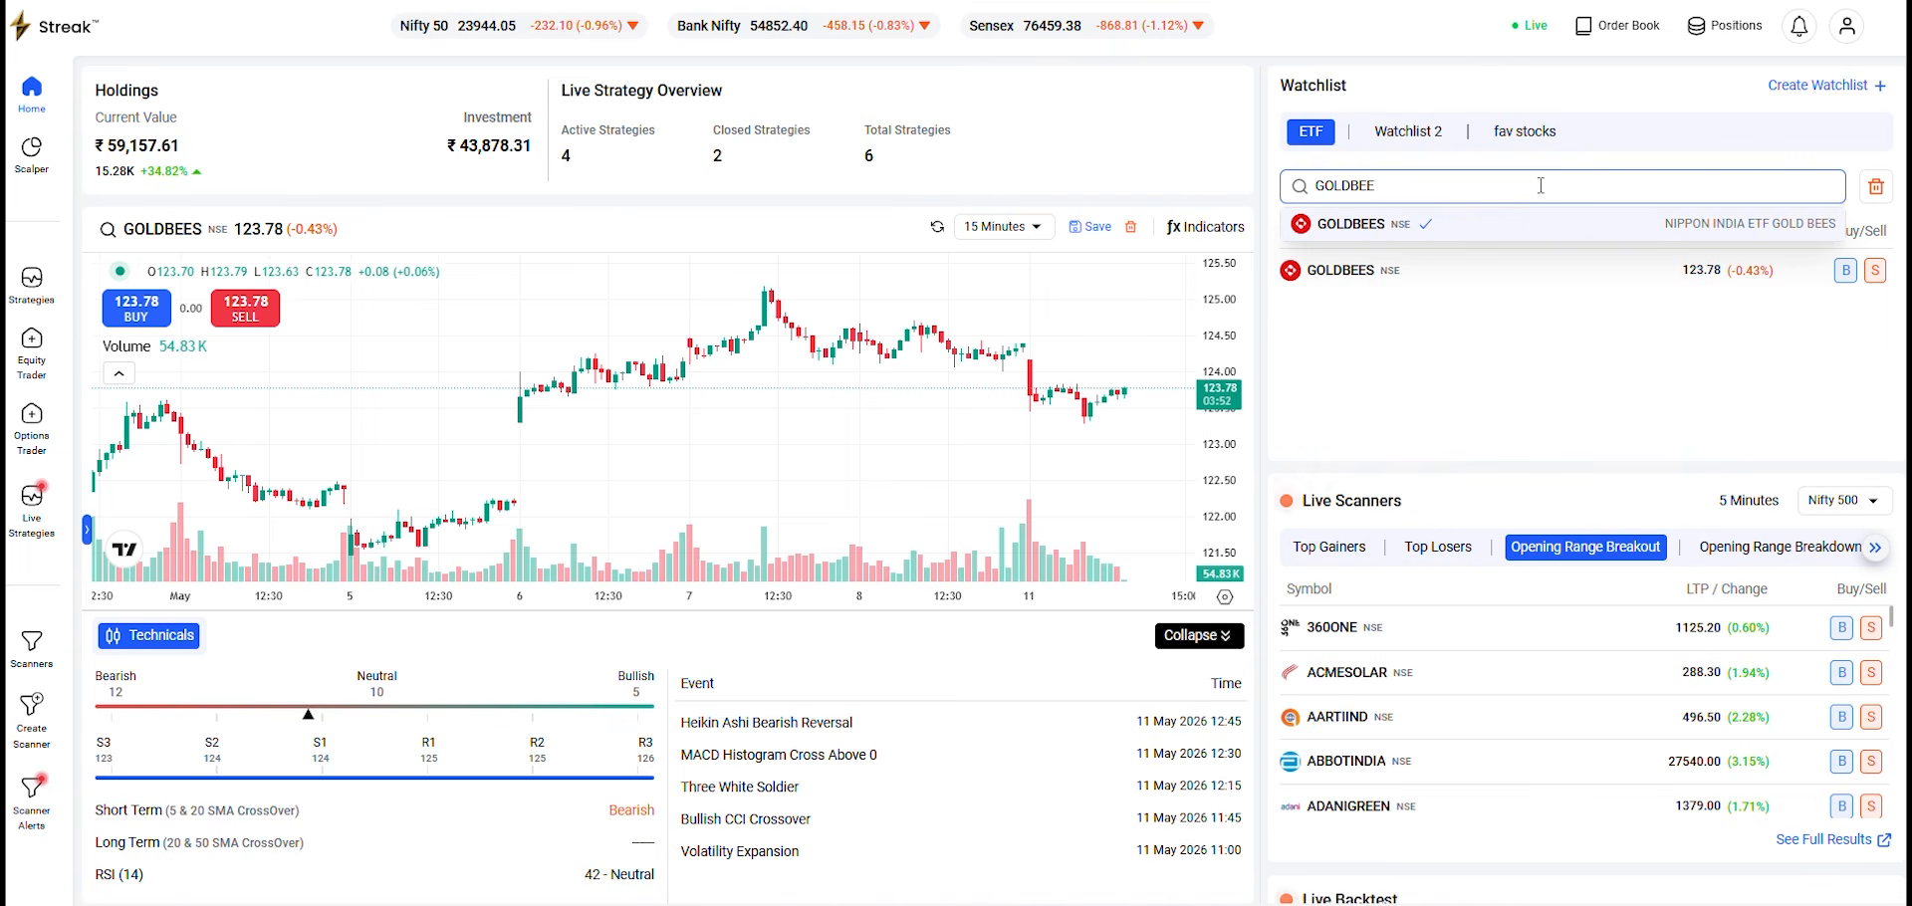
pyautogui.hotkey('ctrl', 'a')
pyautogui.press('BackSpace')
pyautogui.write('SILVE')
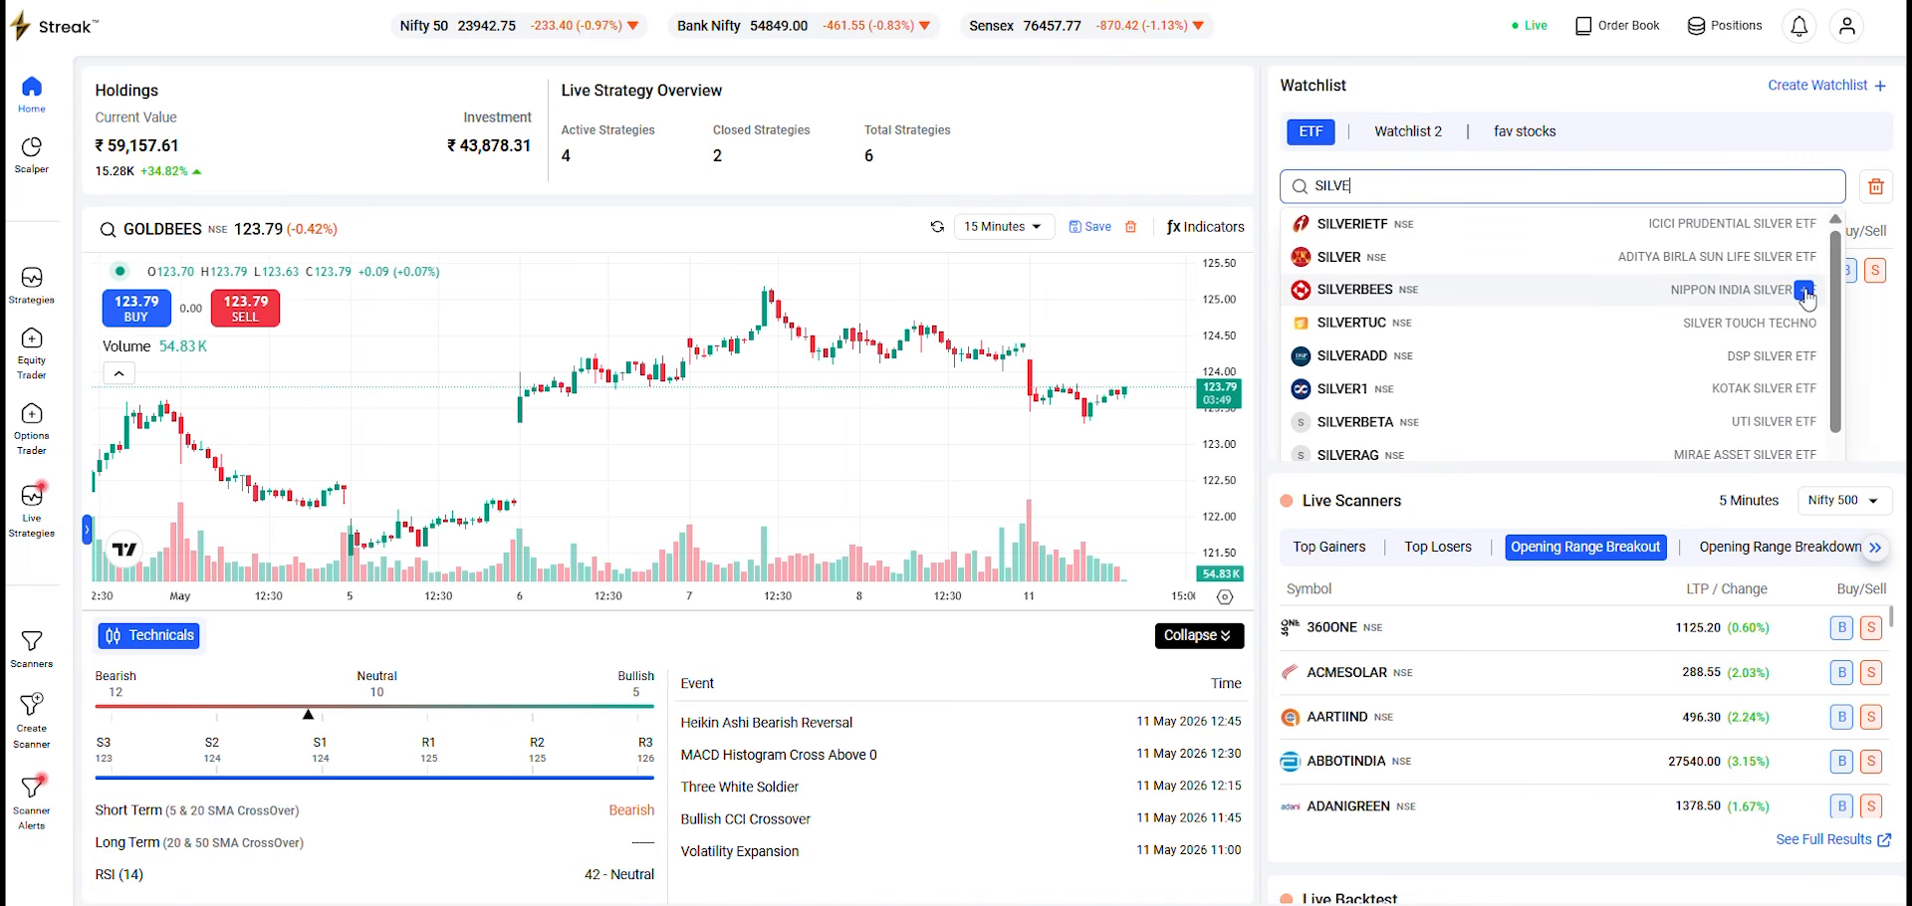
pyautogui.click(1807, 290)
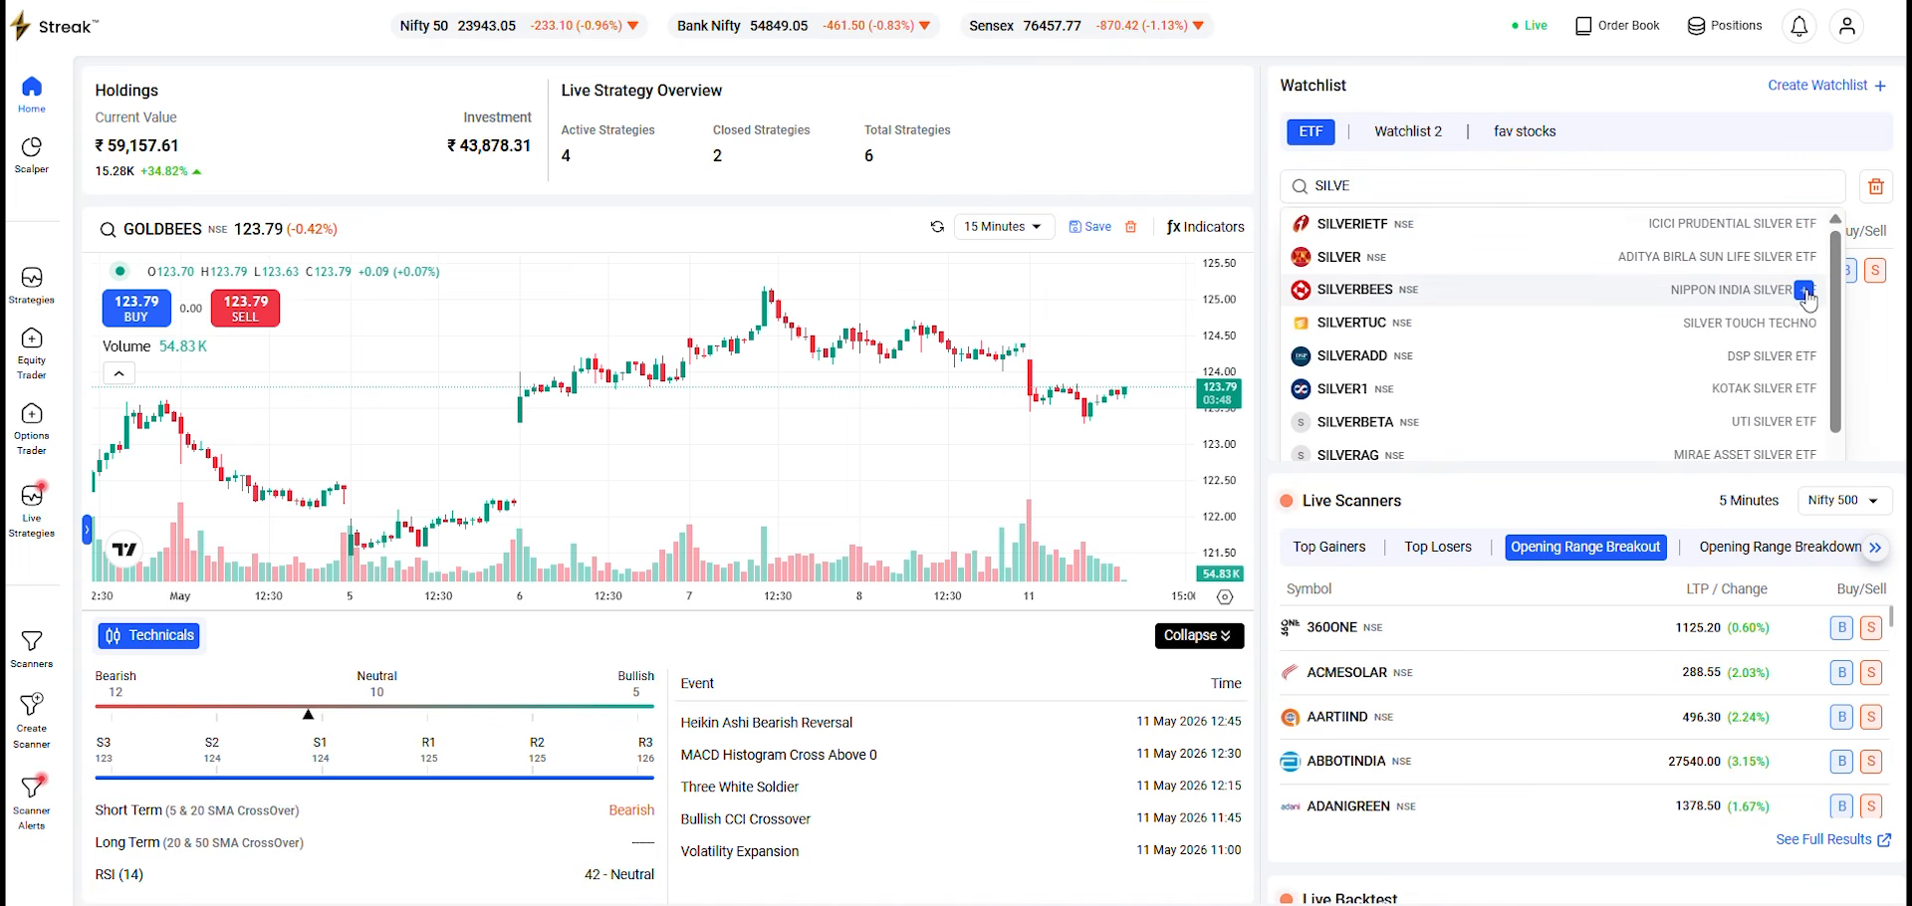
# Add the NIFTYBEES and BANKBEES NSE symbols to the ETF watchlist.
pyautogui.hotkey('ctrl', 'a')
pyautogui.press('BackSpace')
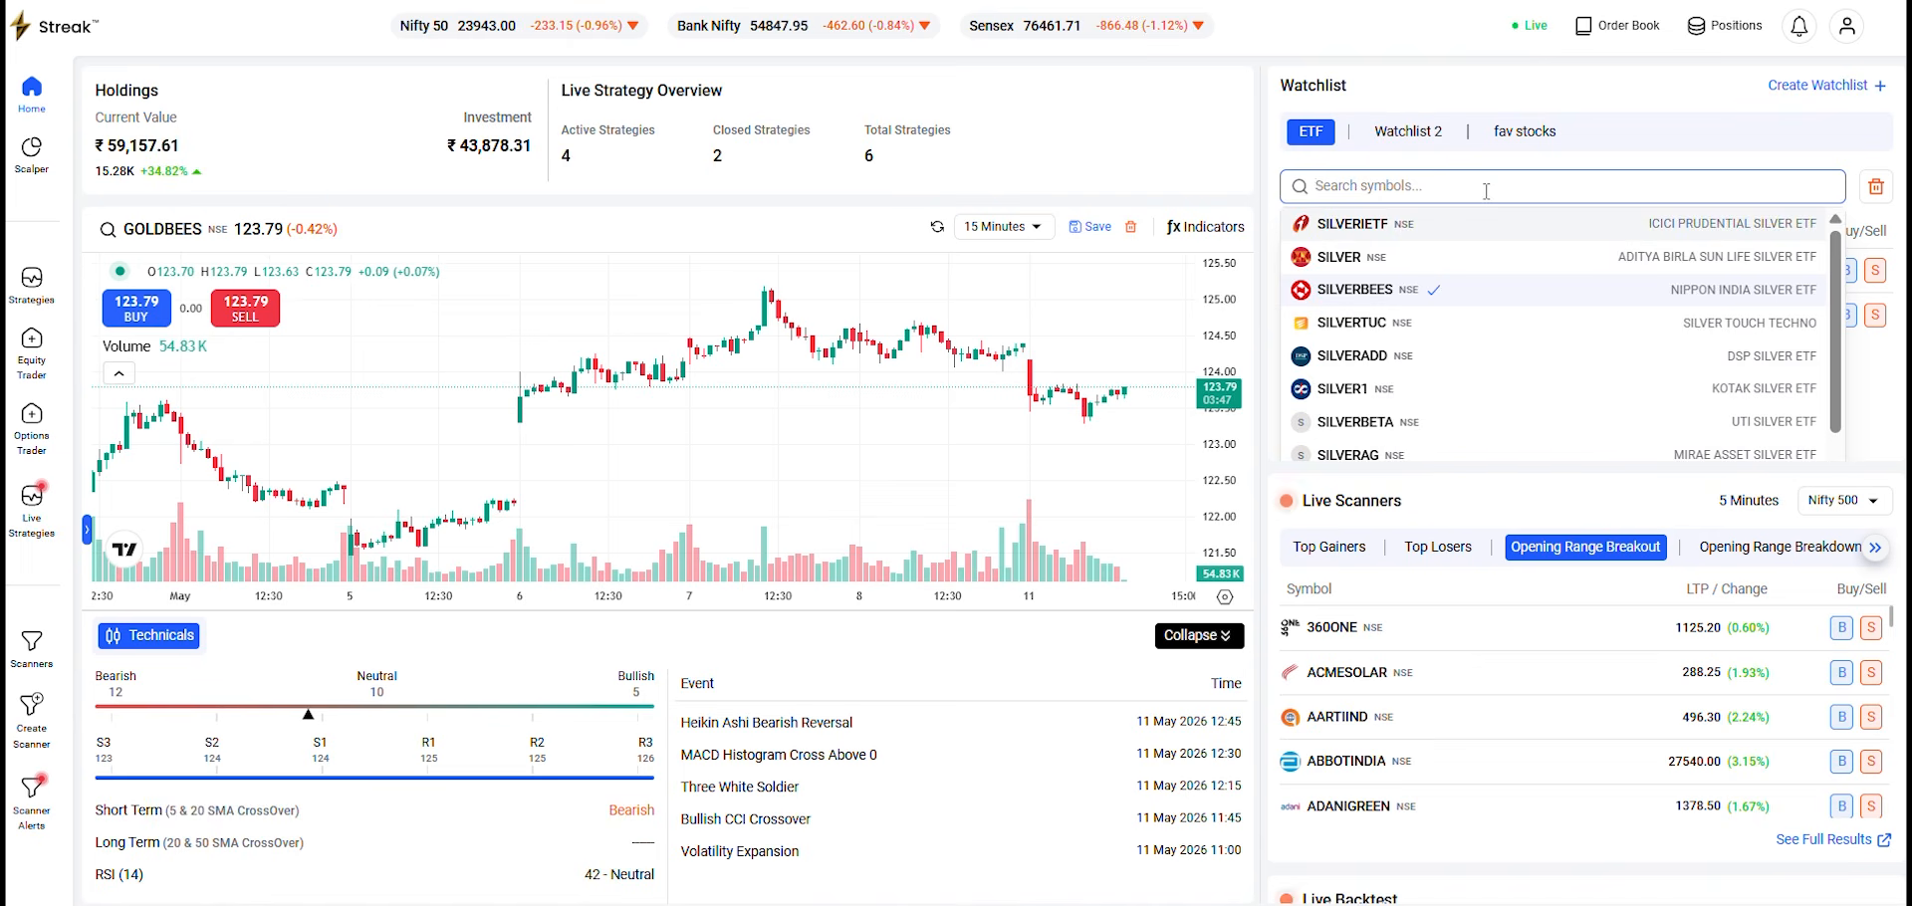
pyautogui.write('NIFTYB')
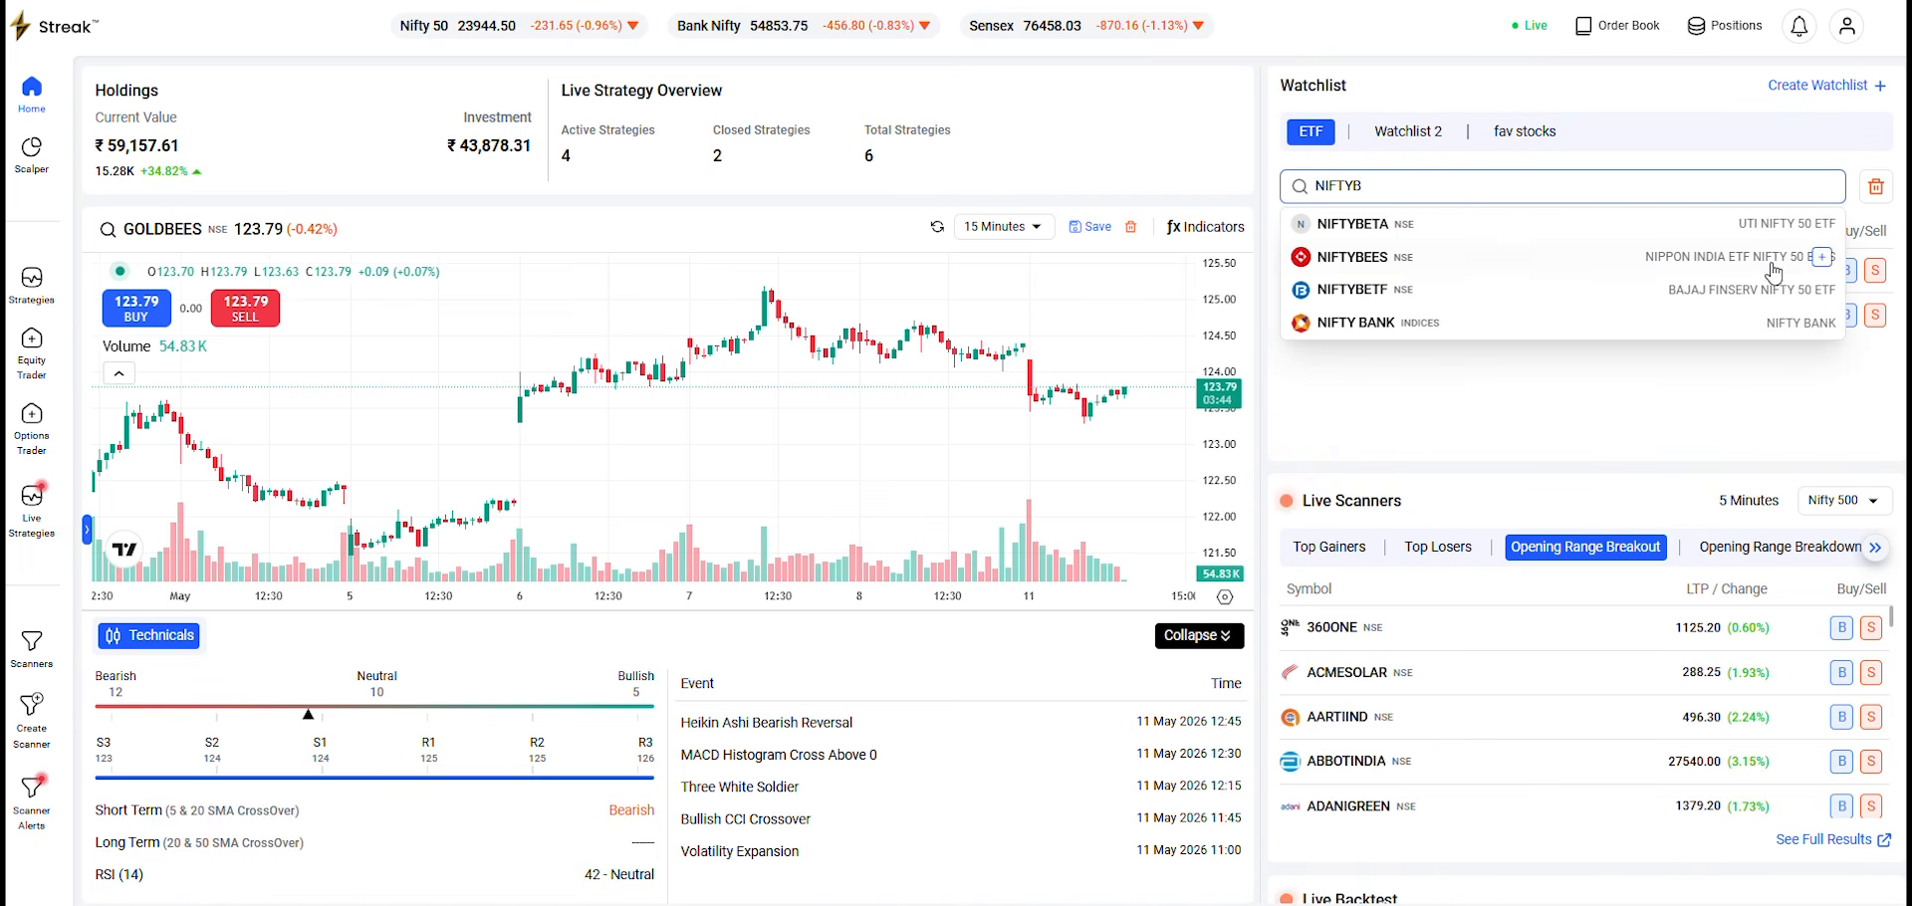
pyautogui.click(1821, 257)
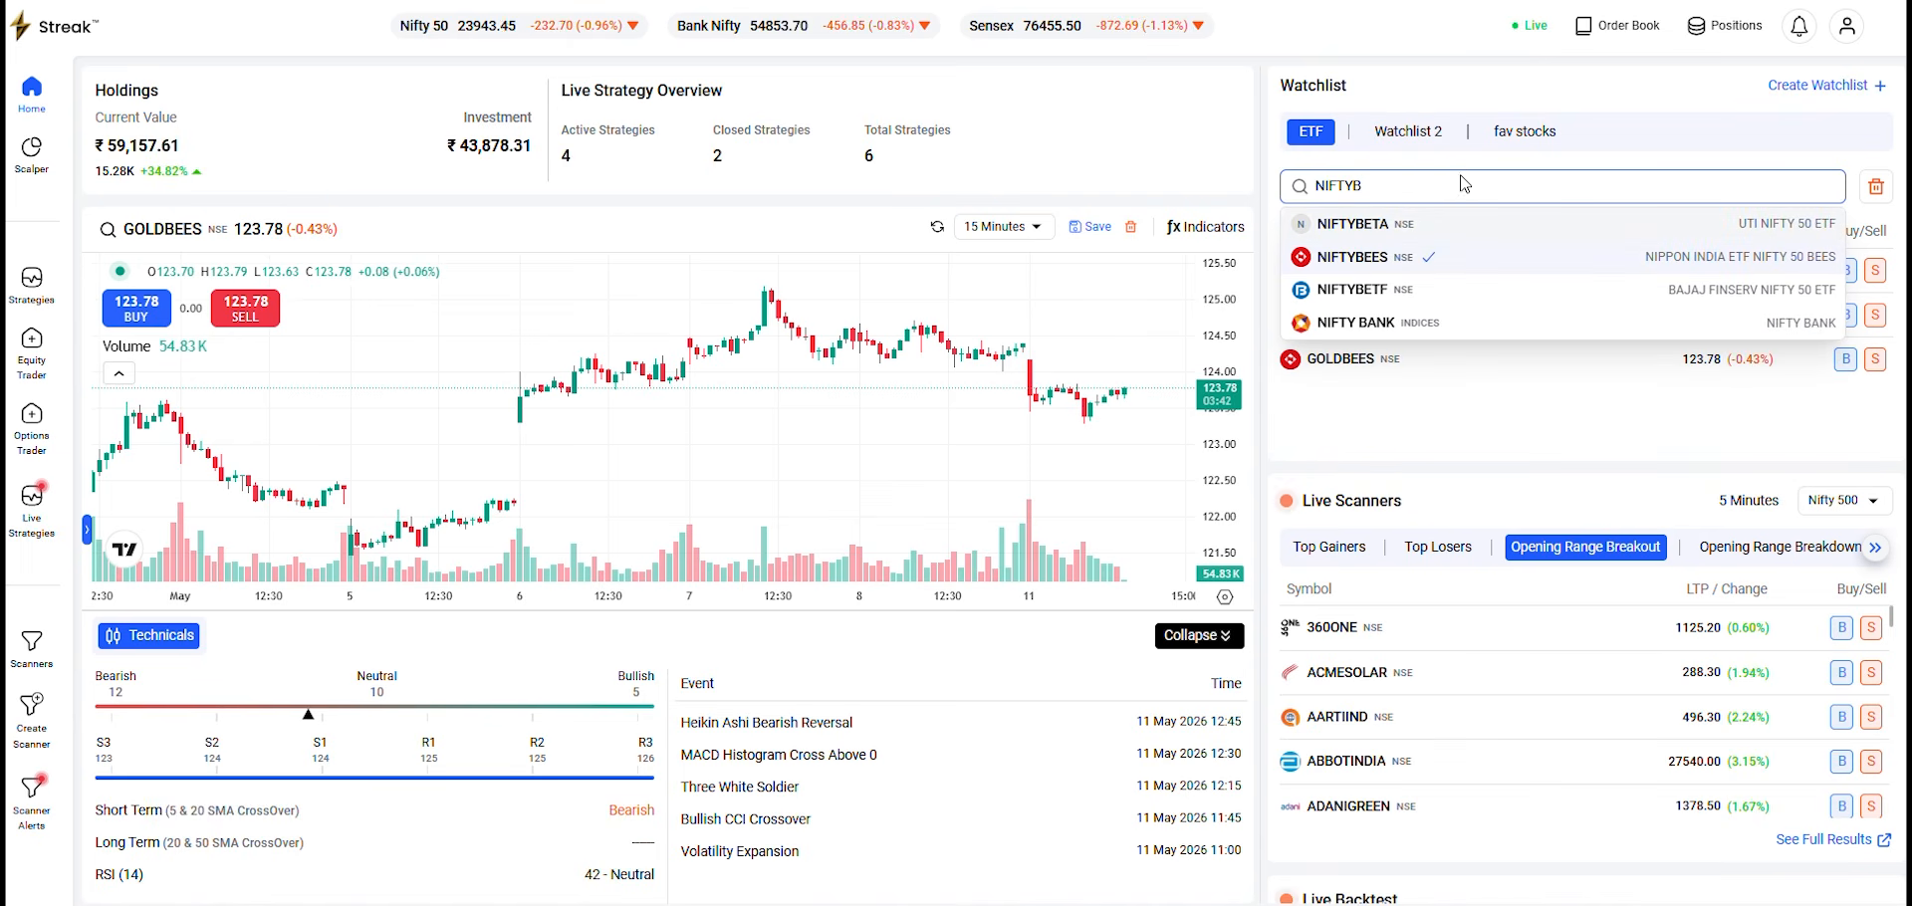
pyautogui.hotkey('ctrl', 'a')
pyautogui.press('BackSpace')
pyautogui.write('BANK')
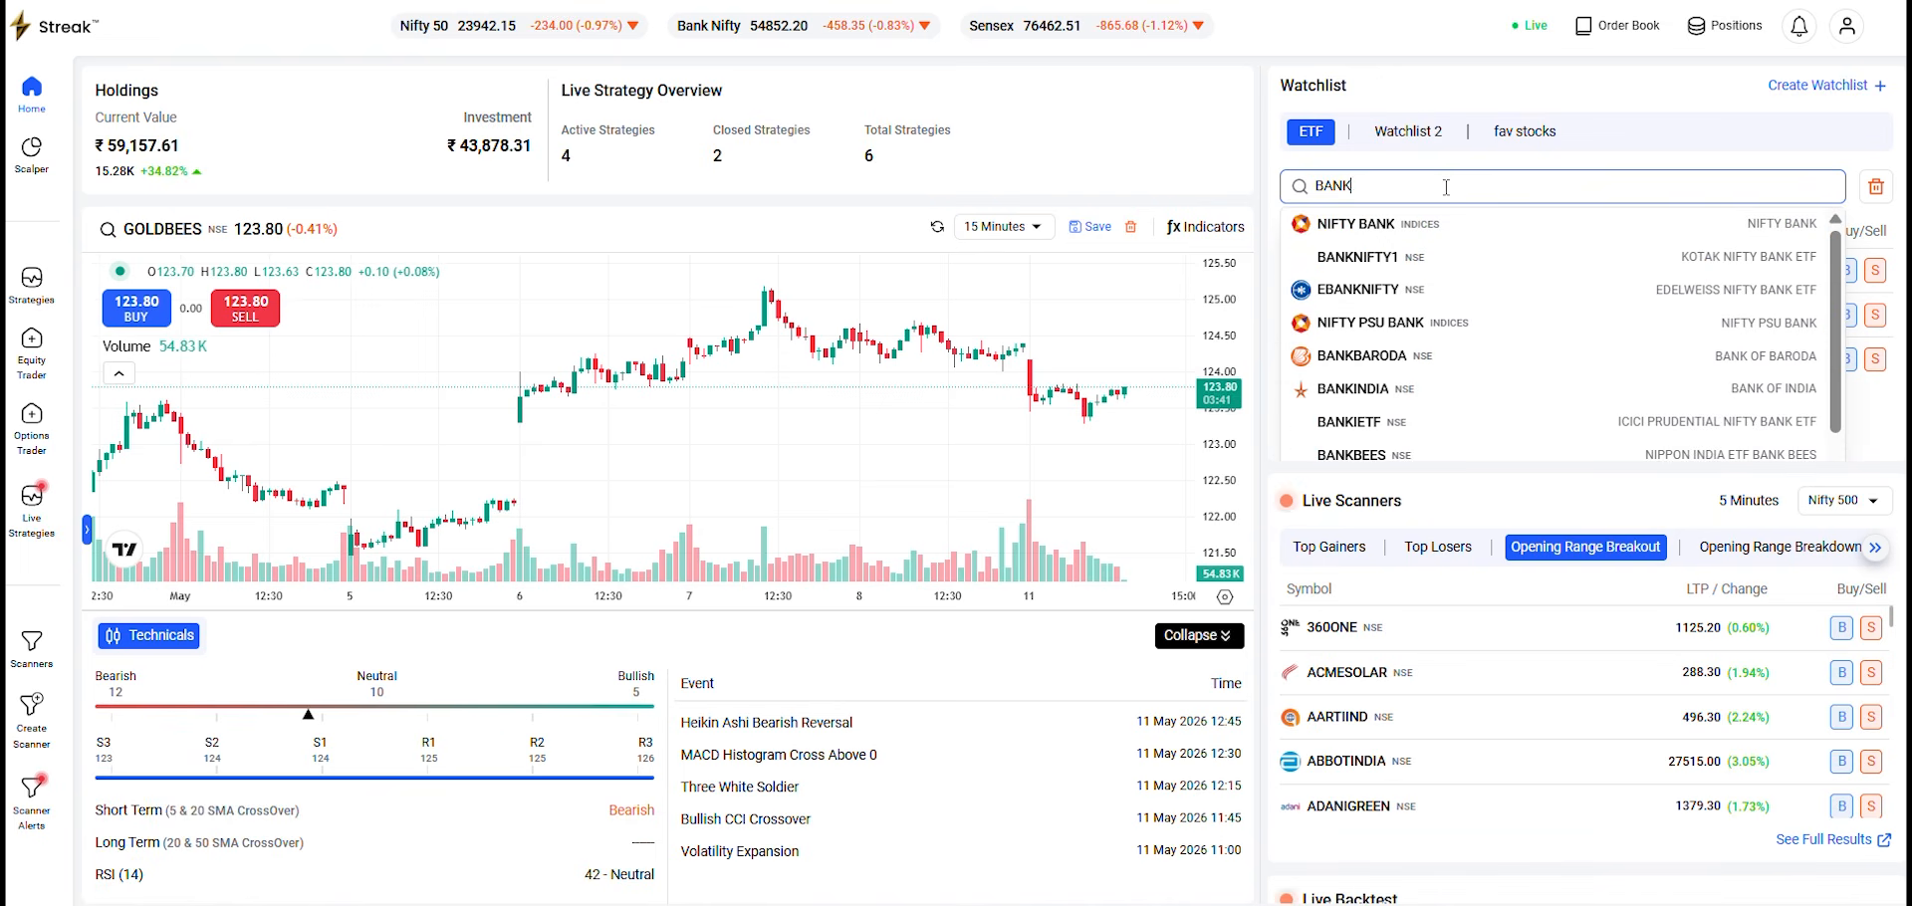
pyautogui.click(1800, 454)
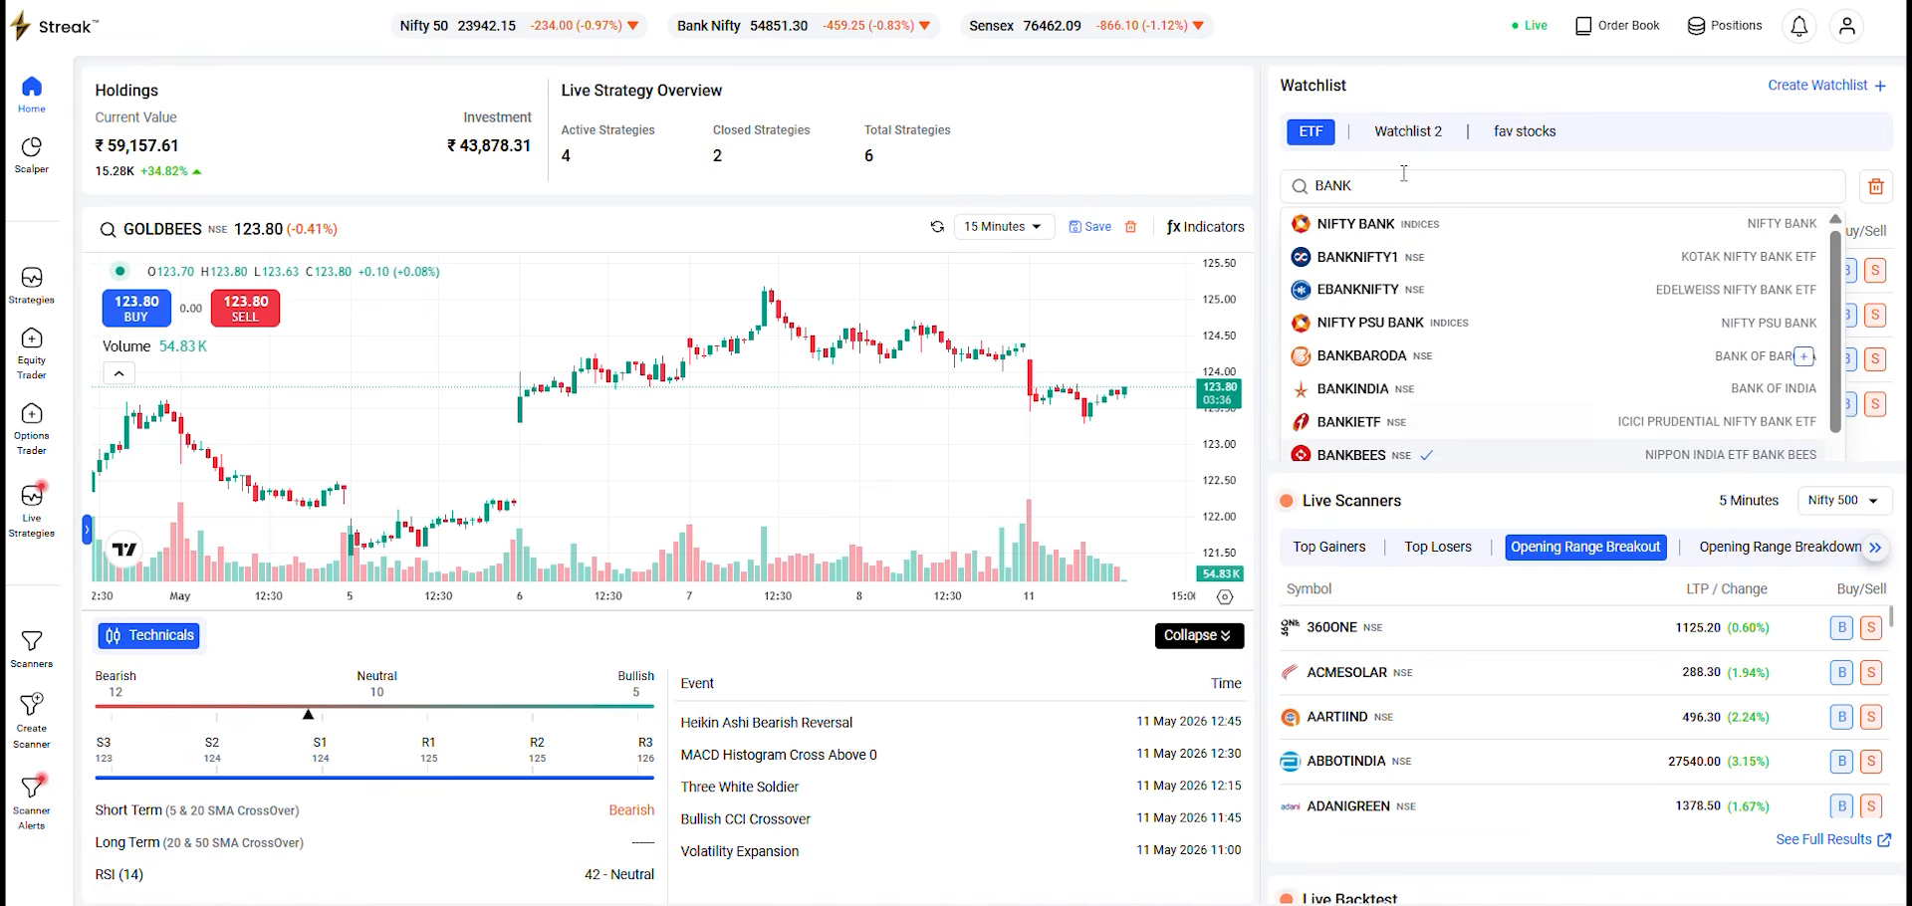
# Add the ITBEES NSE symbol to the ETF watchlist and close the cleared symbol search.
pyautogui.click(1365, 187)
pyautogui.hotkey('ctrl', 'a')
pyautogui.press('BackSpace')
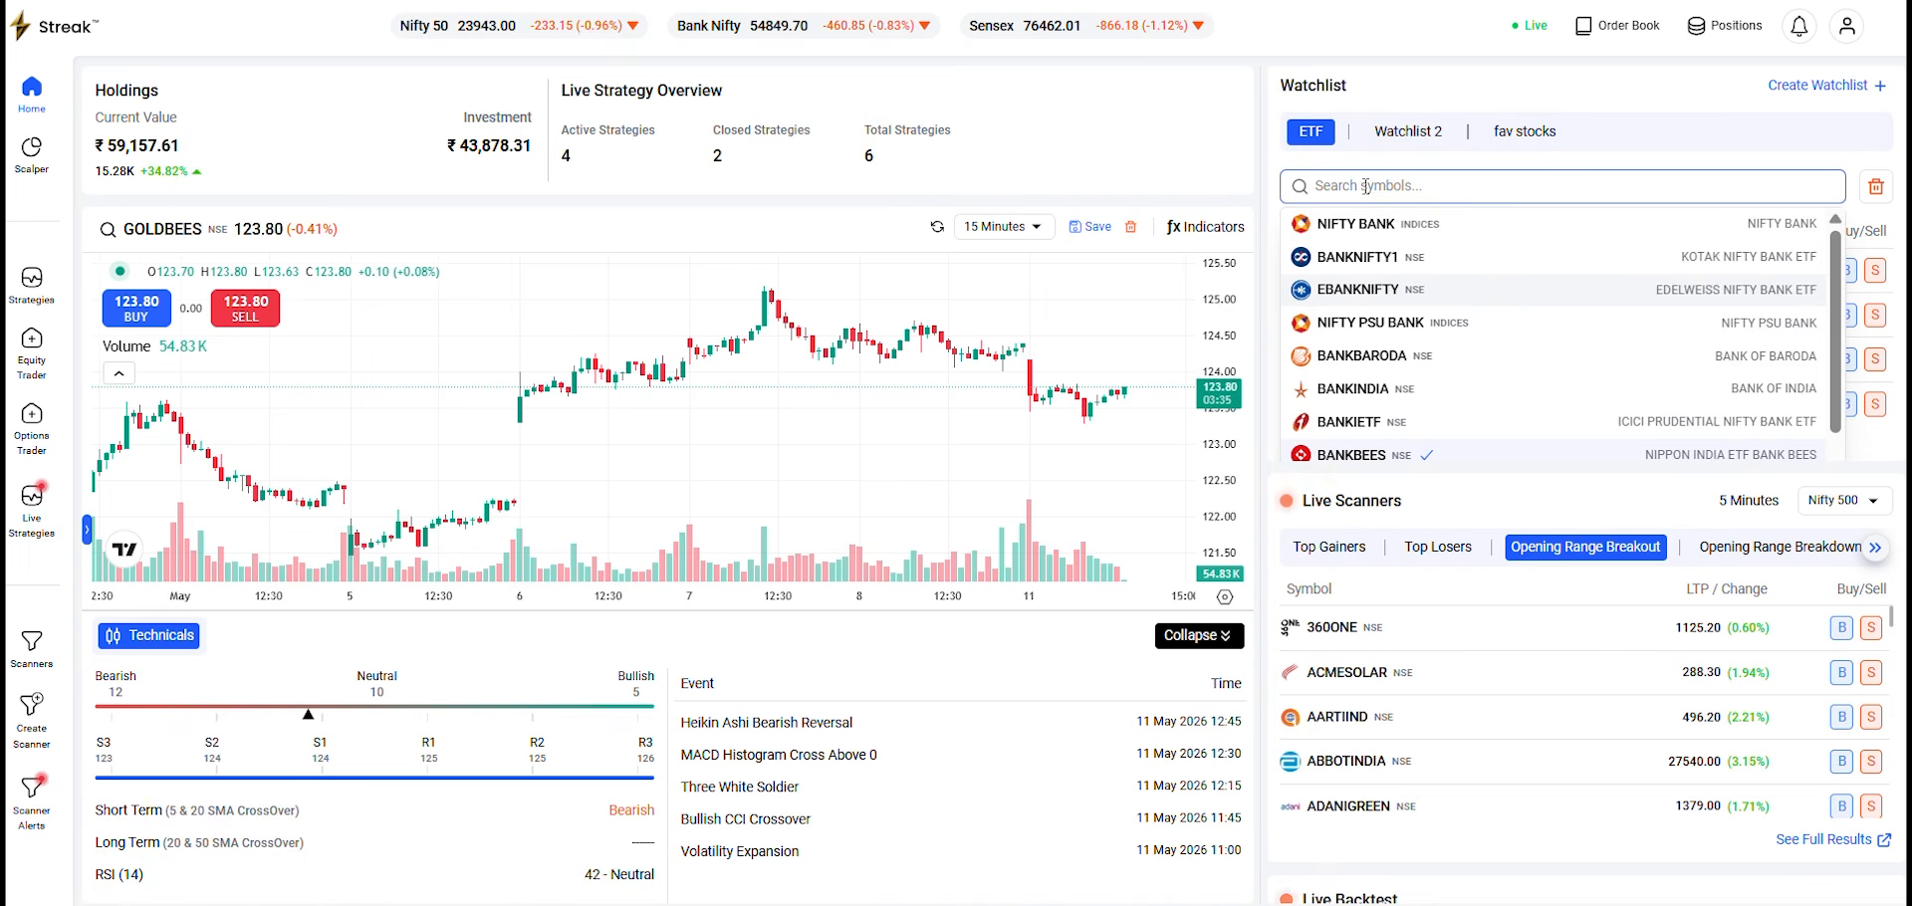
pyautogui.write('ITB')
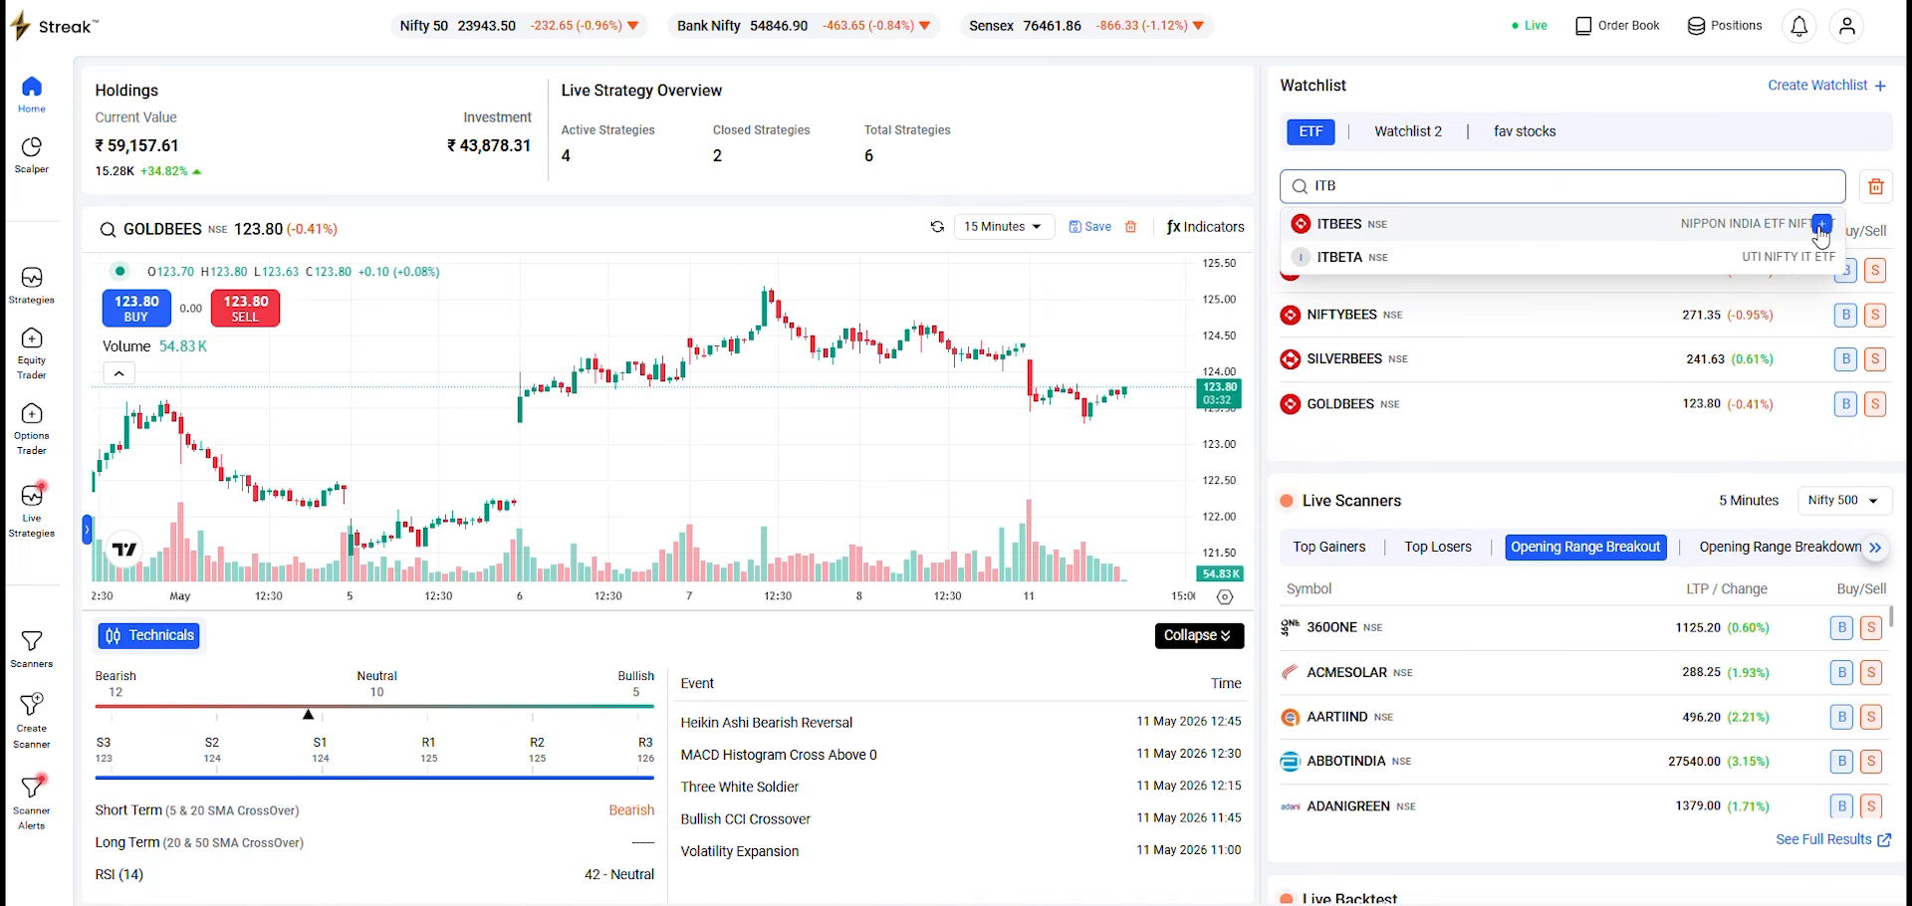
pyautogui.click(1820, 227)
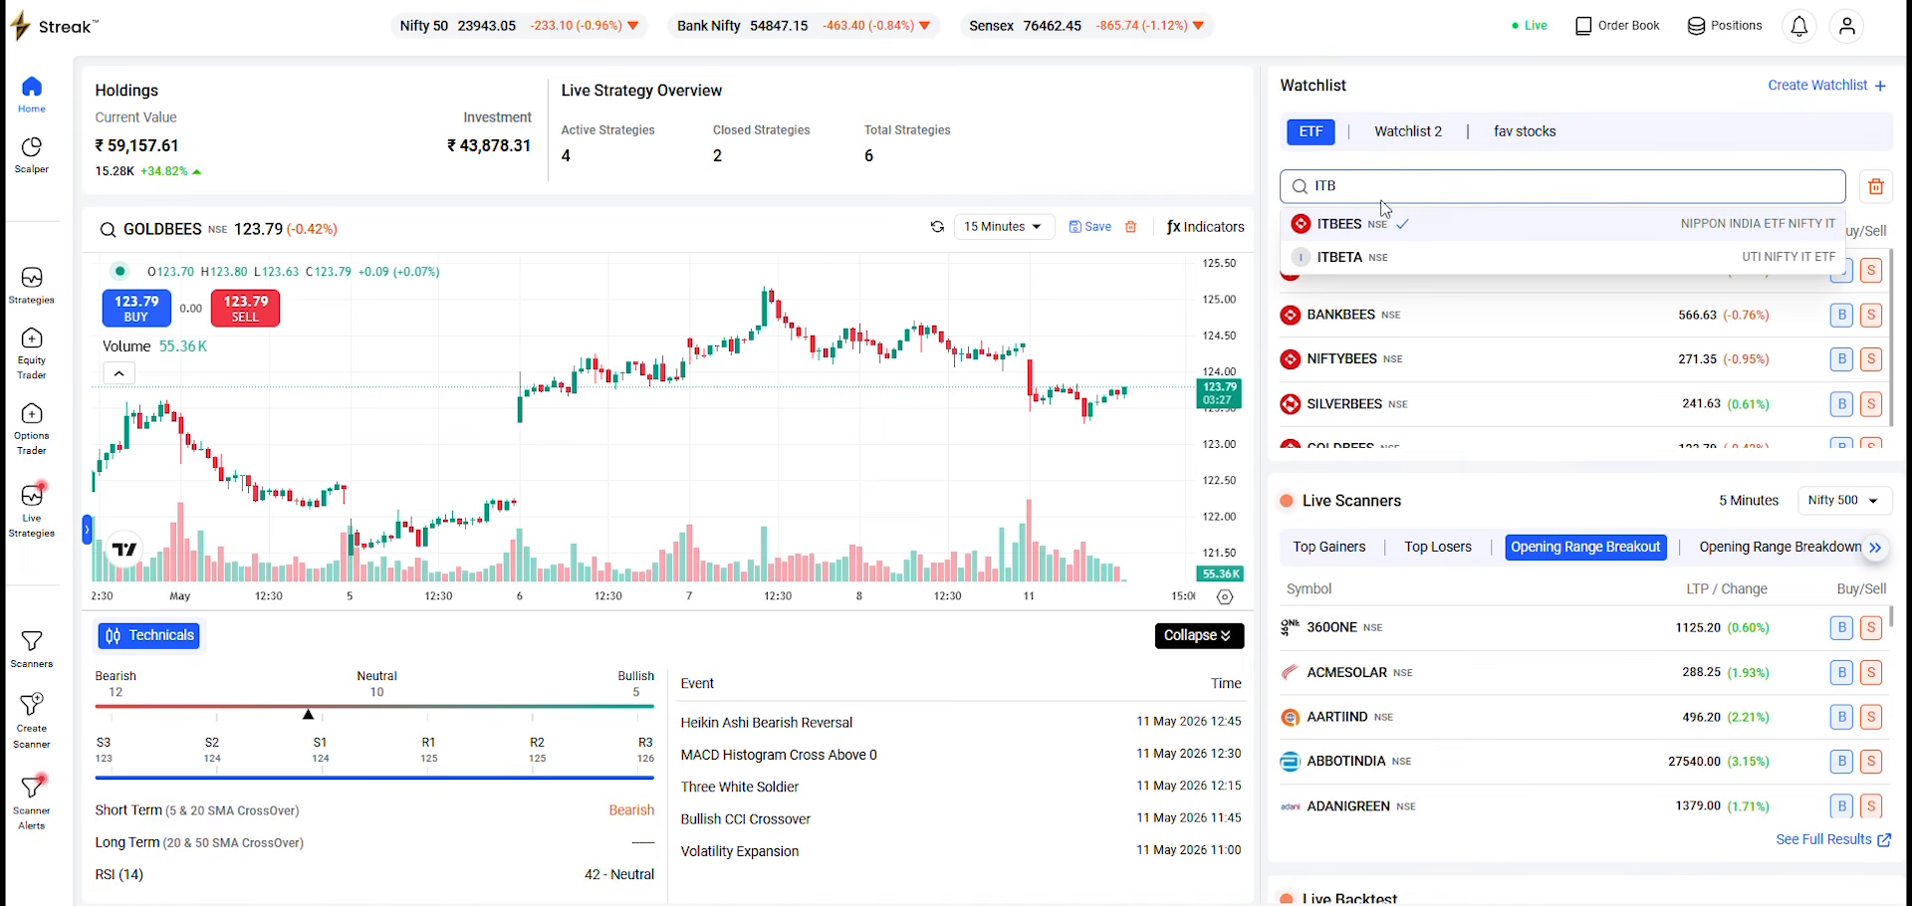
pyautogui.press('BackSpace')
pyautogui.press('BackSpace')
pyautogui.press('BackSpace')
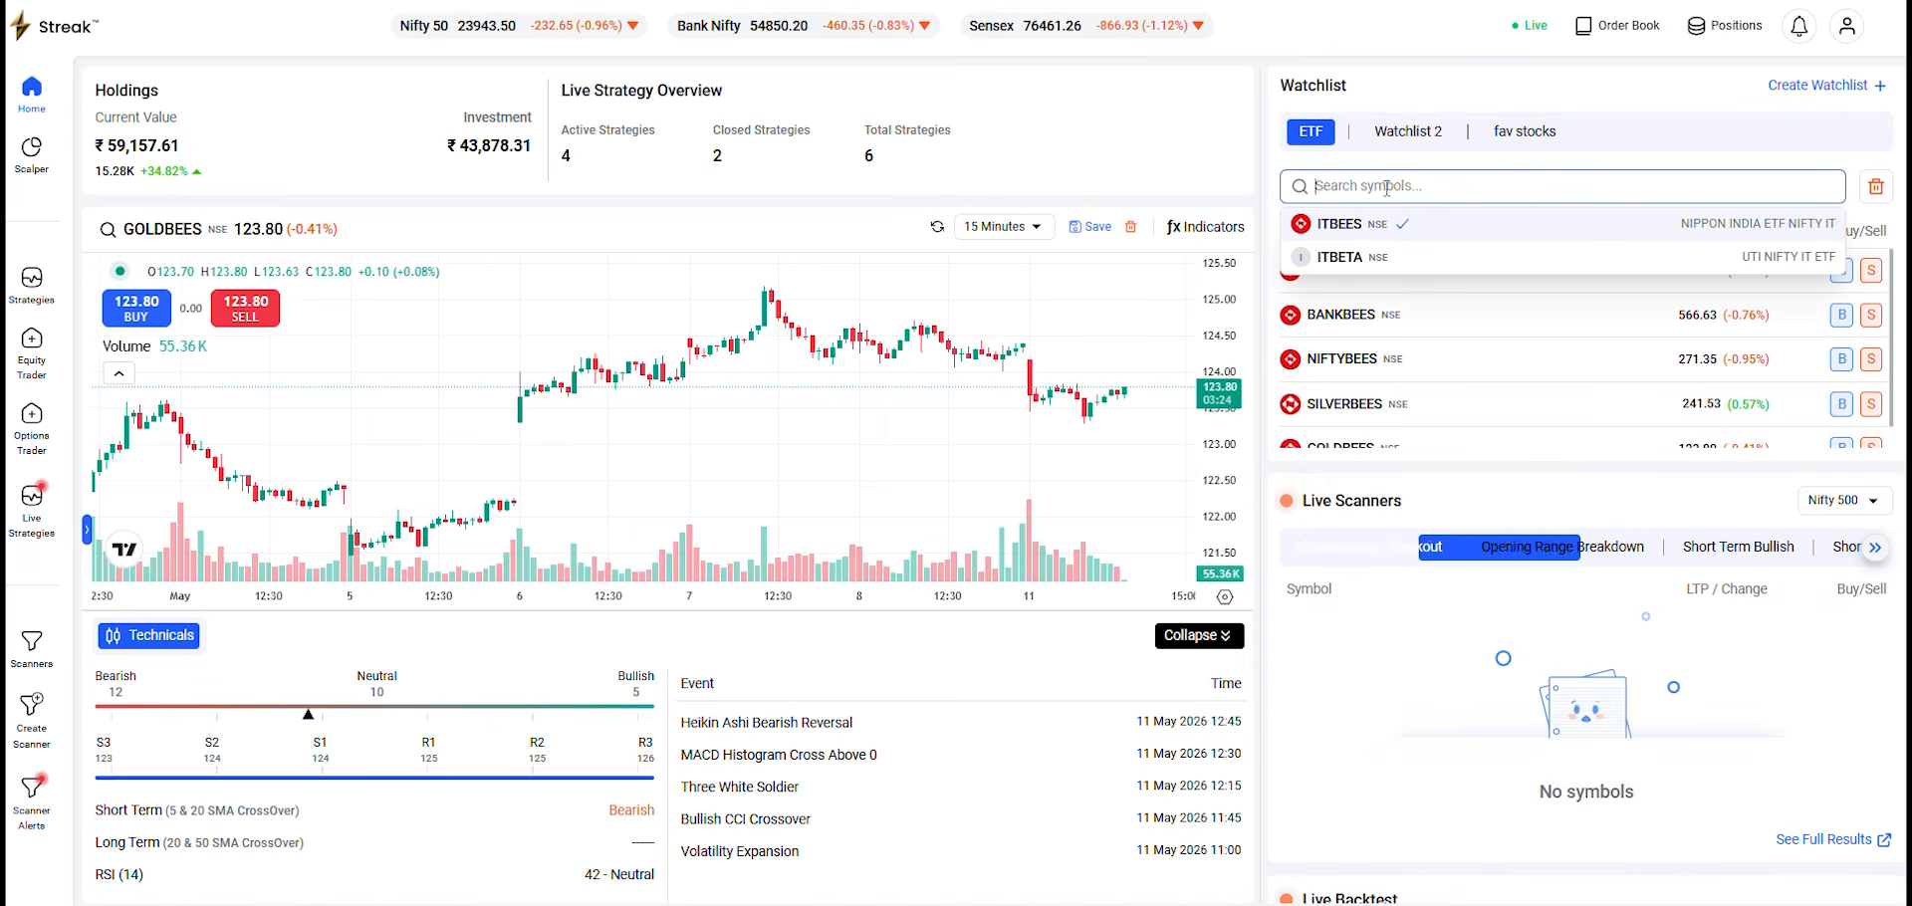
pyautogui.click(1123, 154)
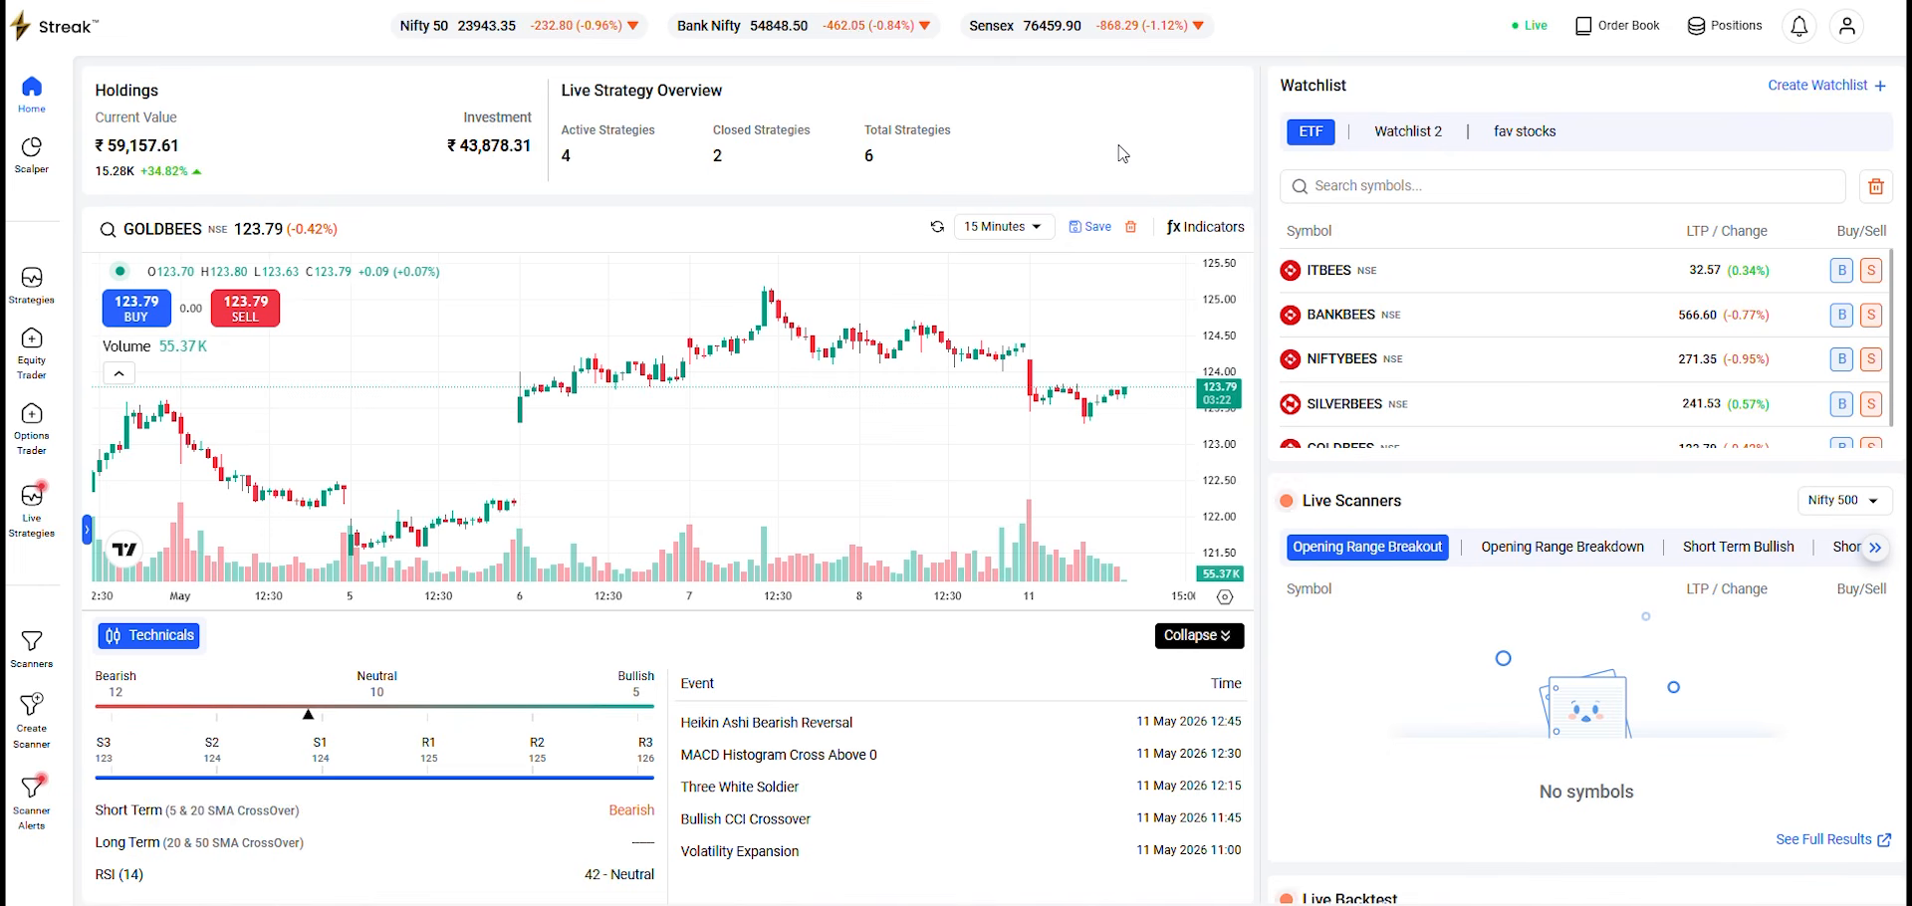
# Show the SILVERBEES price chart from its entry in the ETF watchlist.
pyautogui.scroll(-1, 1419, 327)
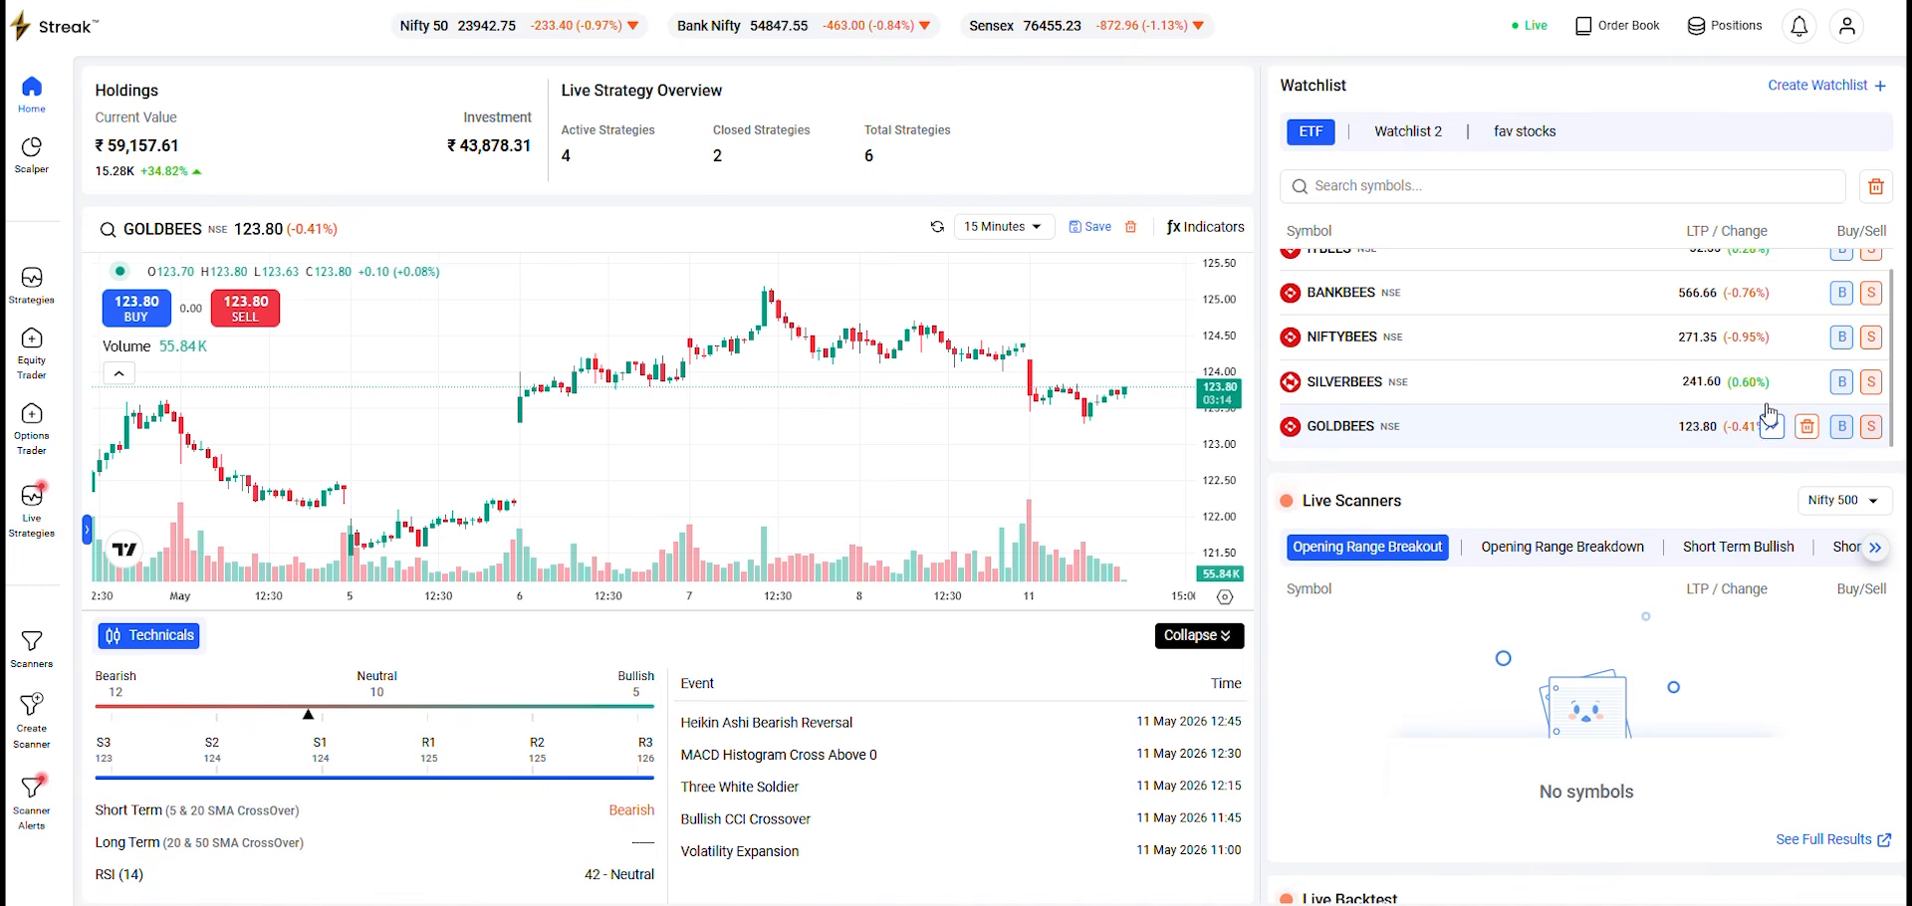
pyautogui.click(1775, 384)
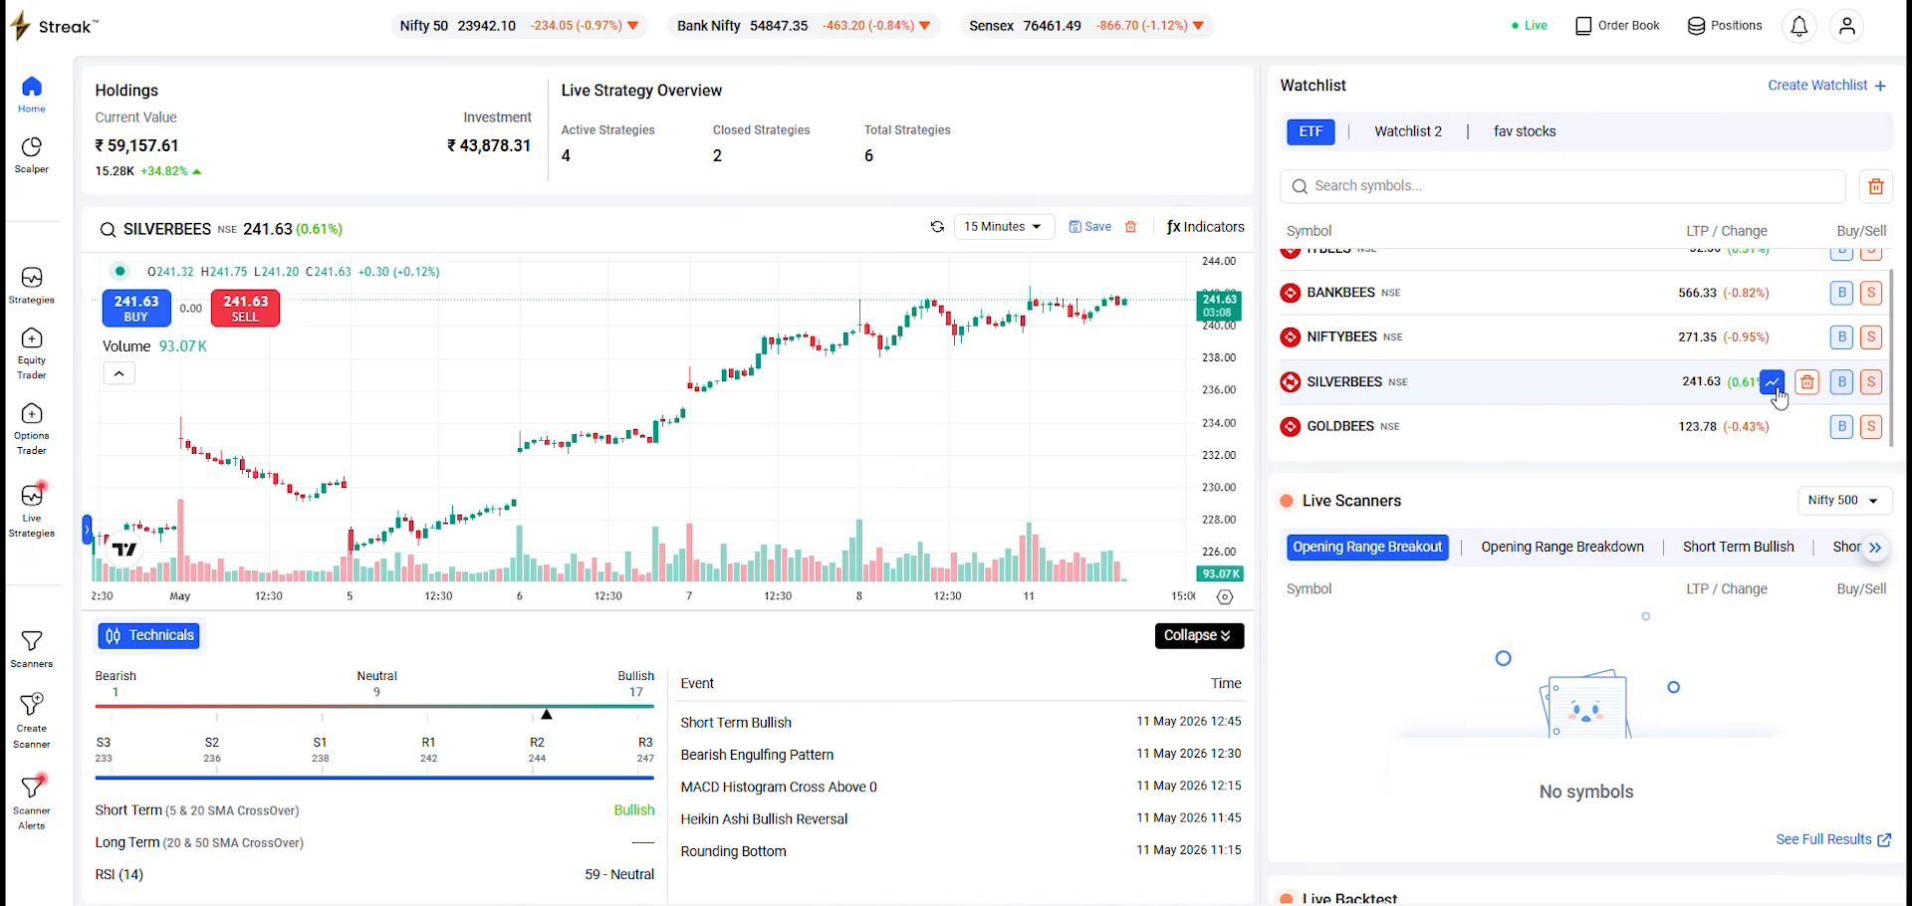
pyautogui.scroll(-1, 1778, 417)
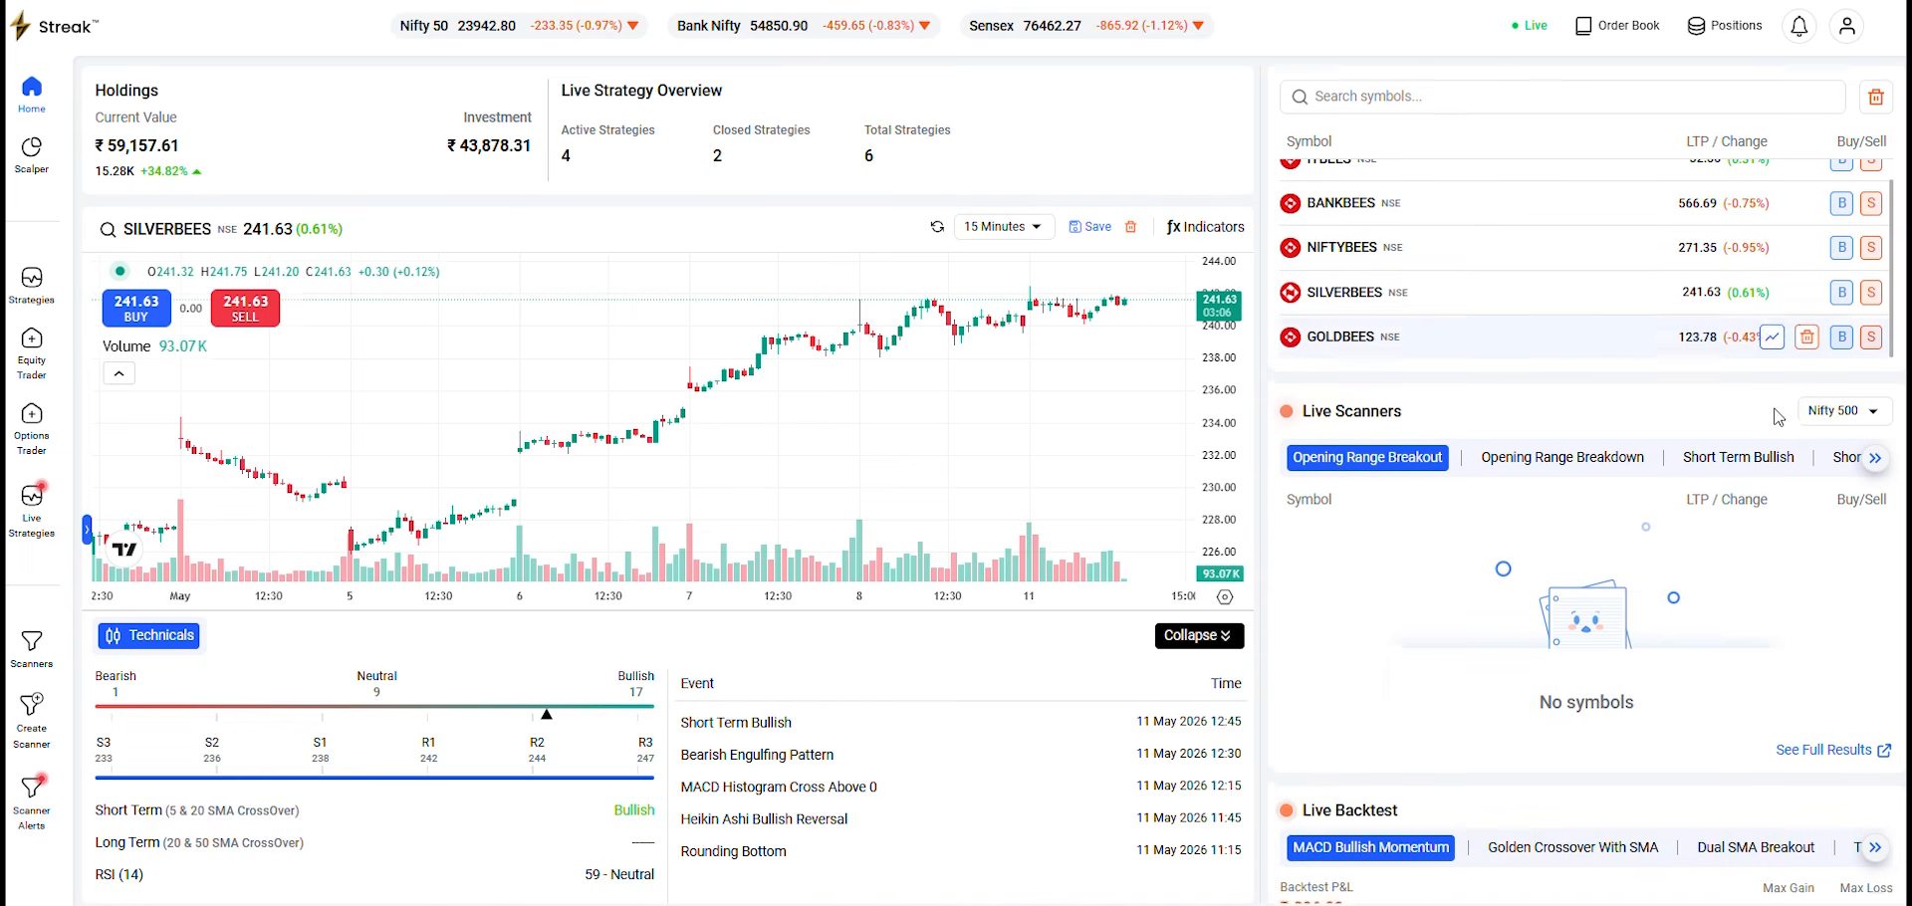
pyautogui.scroll(1, 1778, 416)
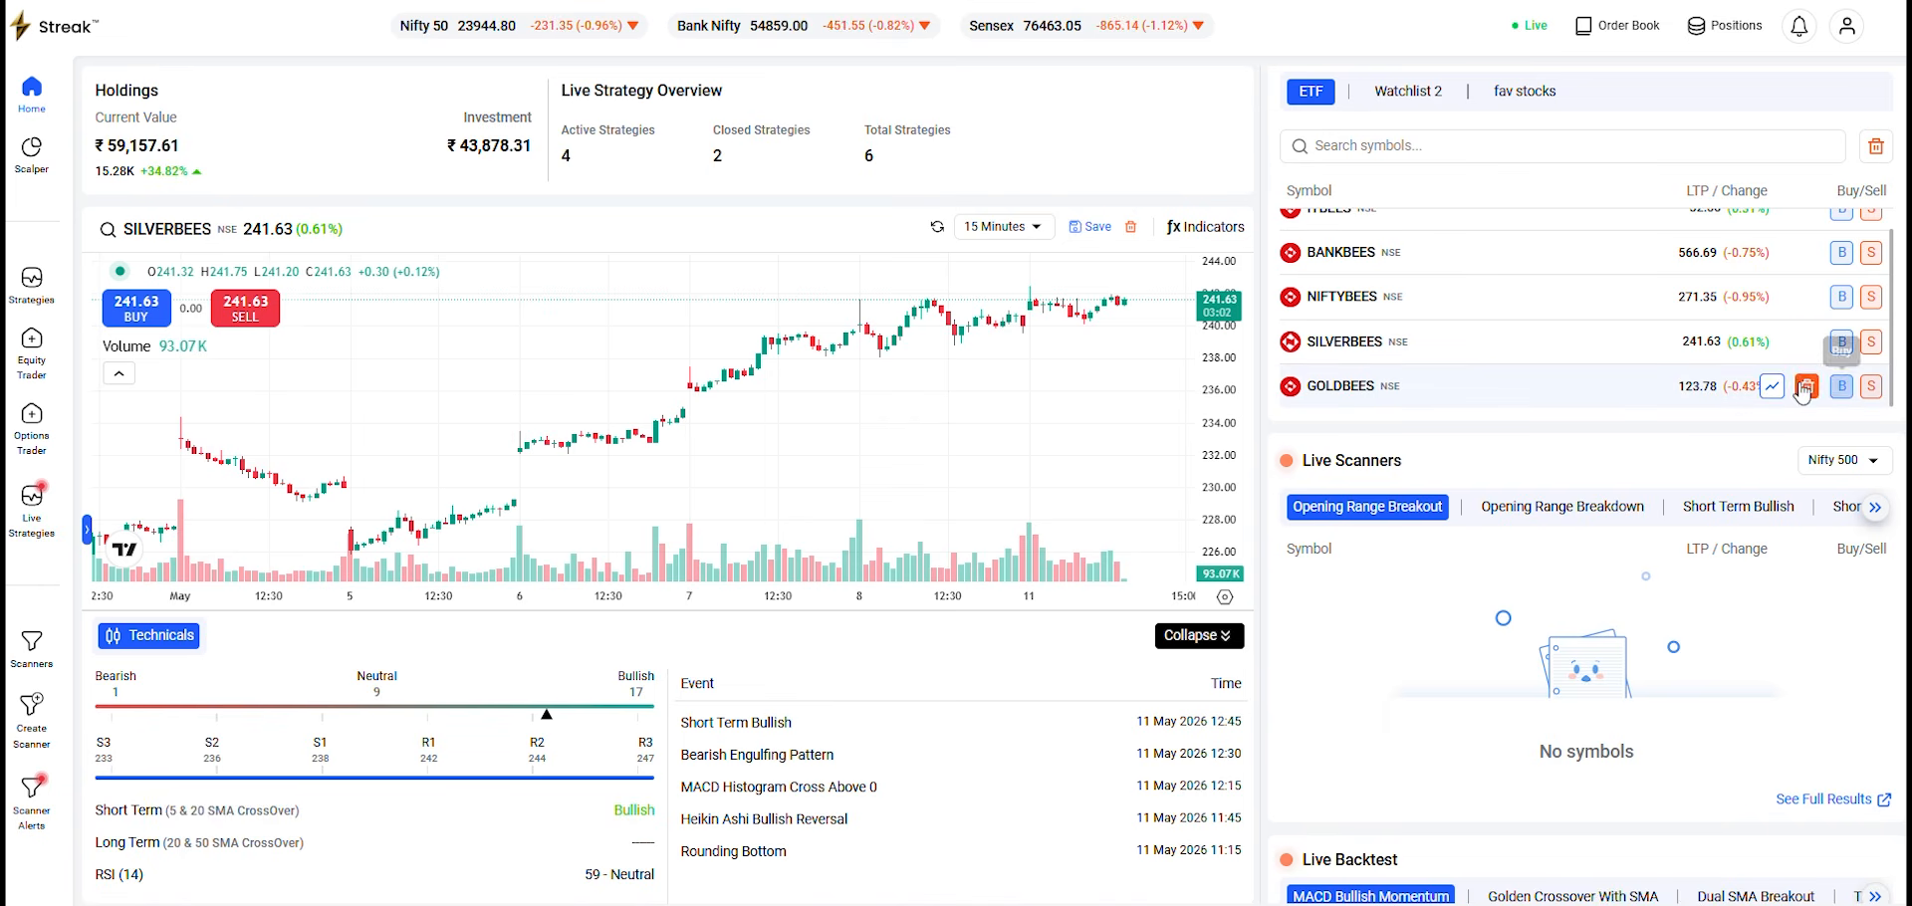
# Place a market buy order for 10 GOLDBEES from the ETF watchlist as a Longterm (CNC) trade.
pyautogui.click(1841, 387)
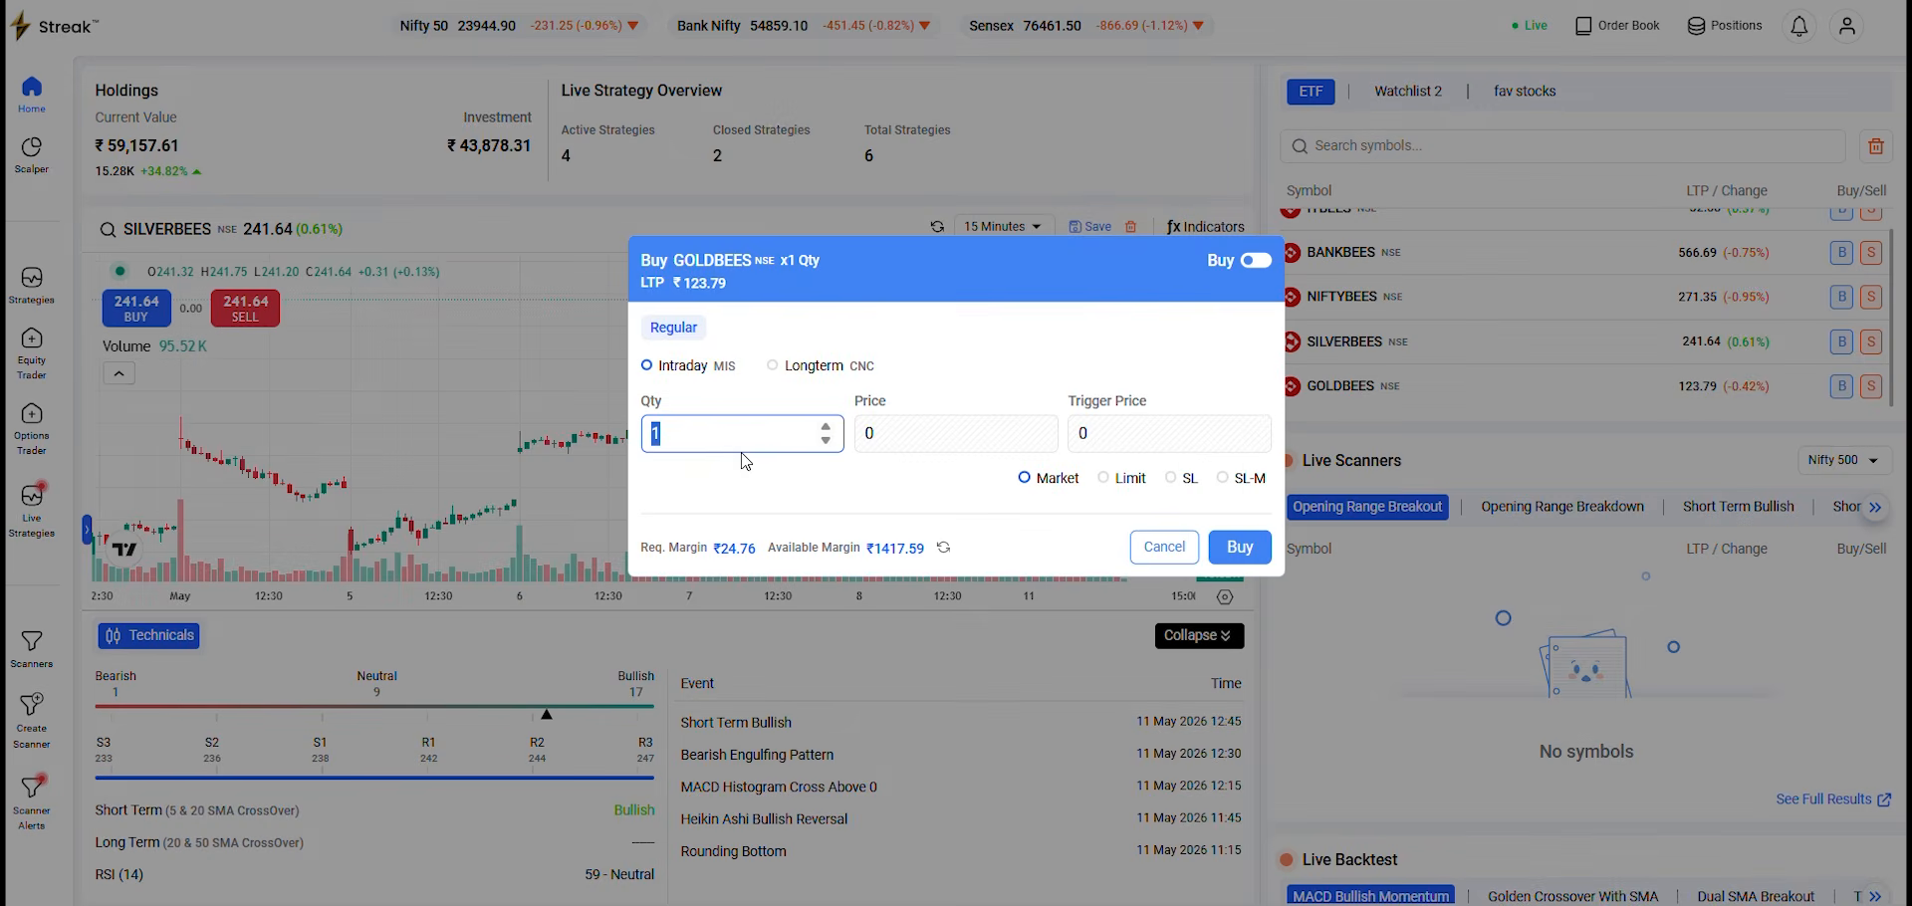
pyautogui.write('19')
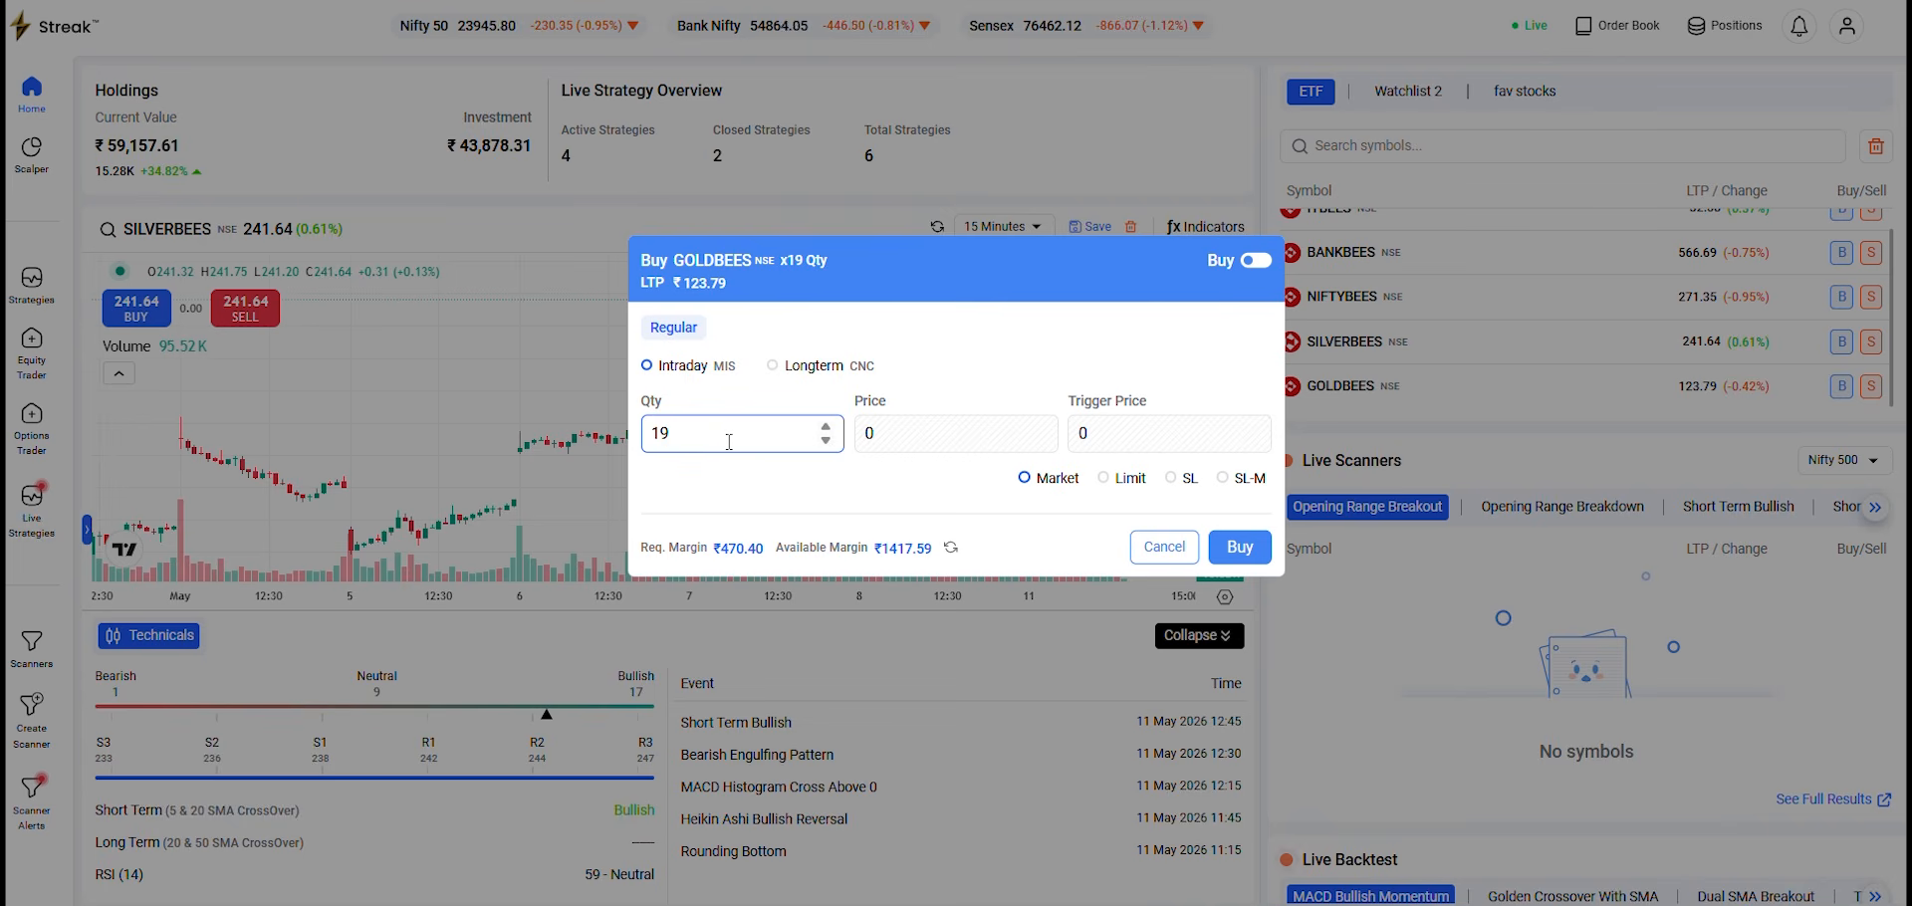
pyautogui.write('0')
pyautogui.click(772, 365)
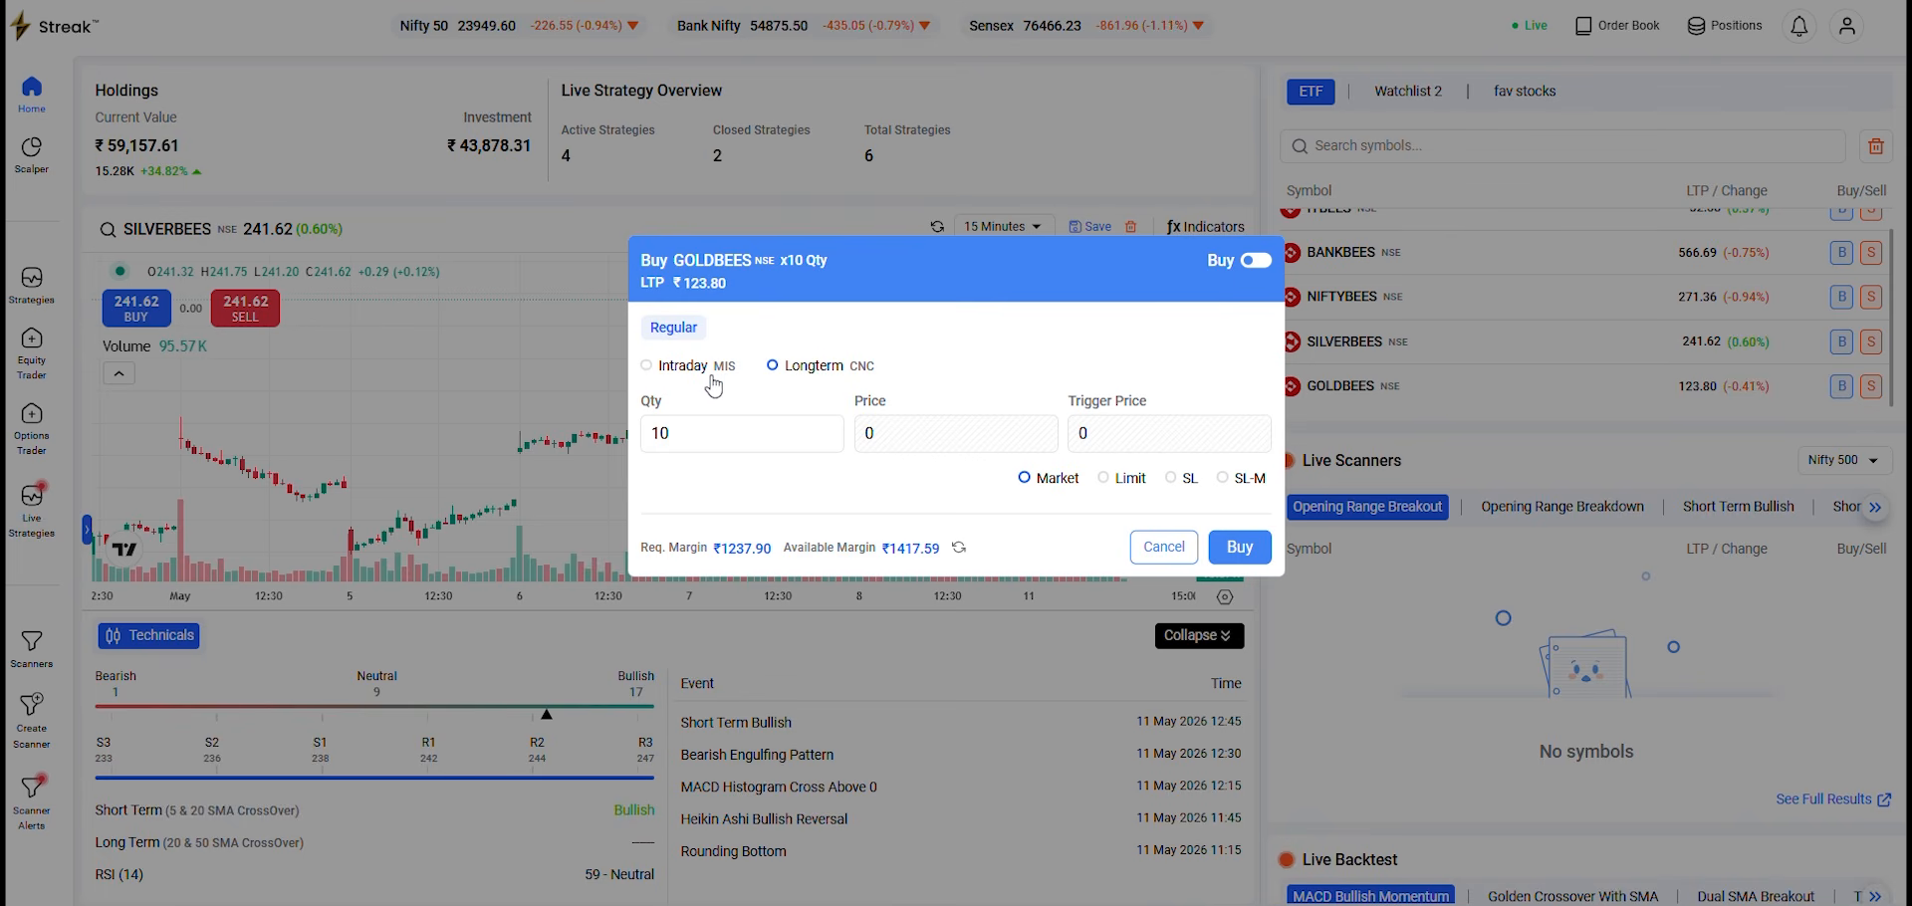
pyautogui.click(1239, 547)
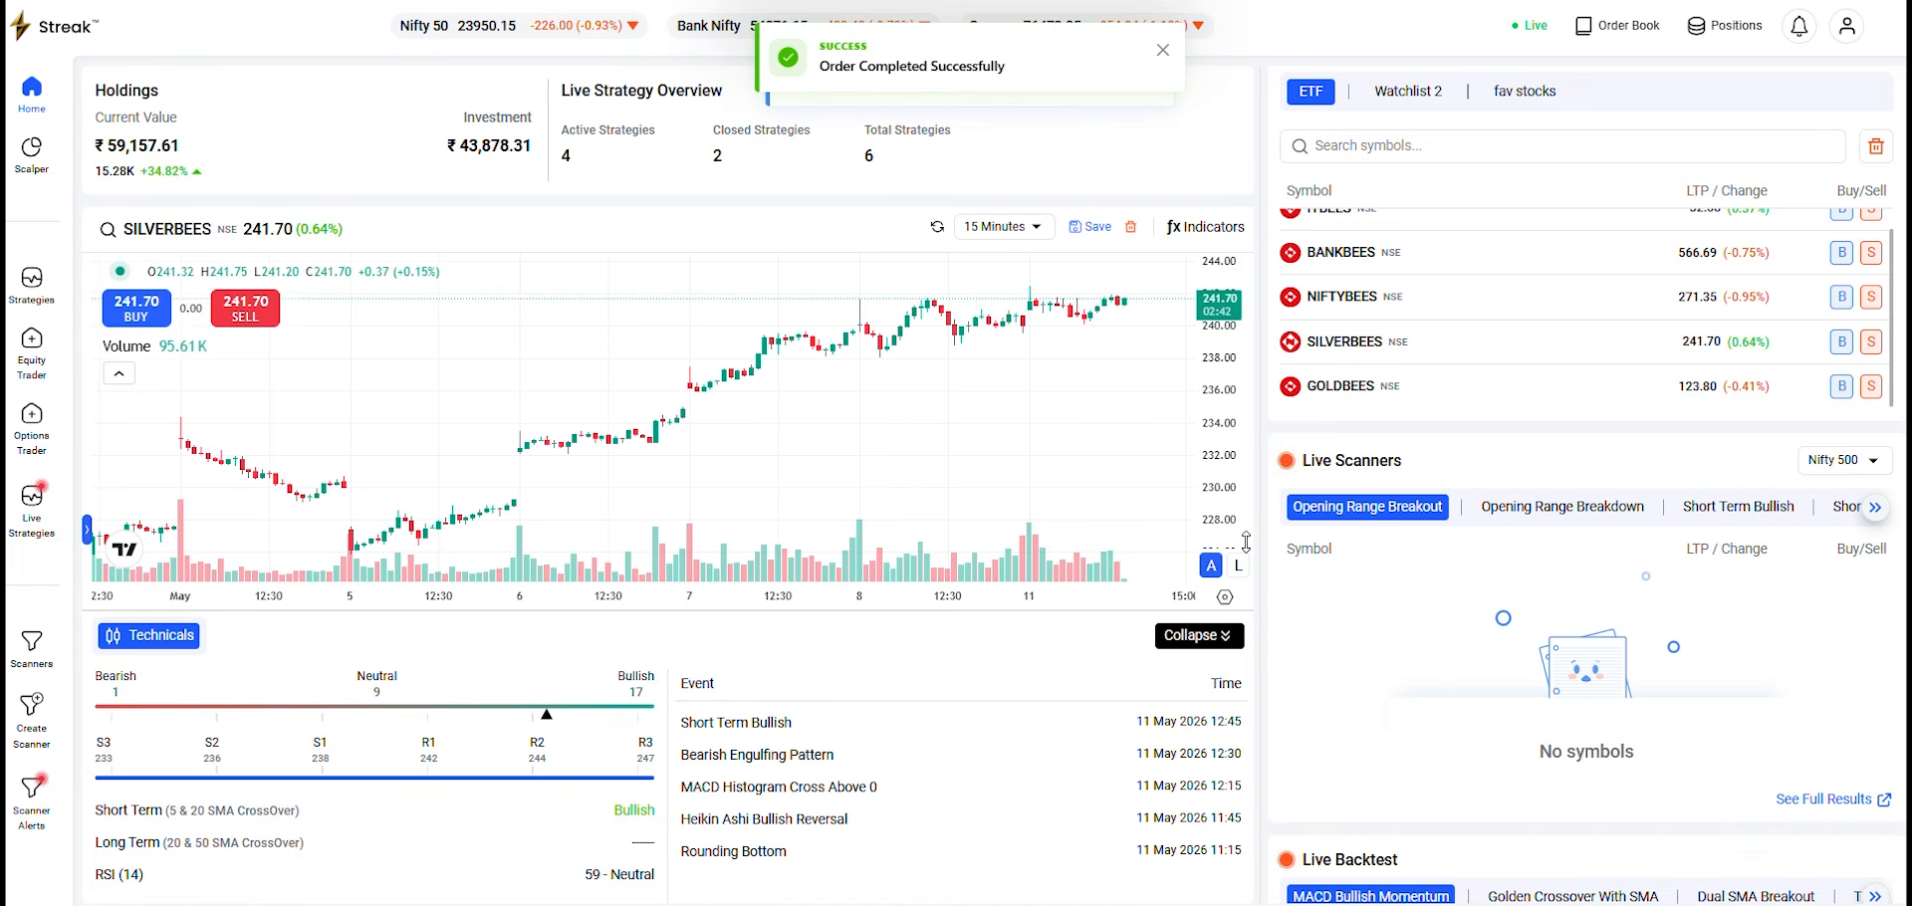
# View the open and closed trading positions to check the GOLDBEES purchase.
pyautogui.click(1732, 26)
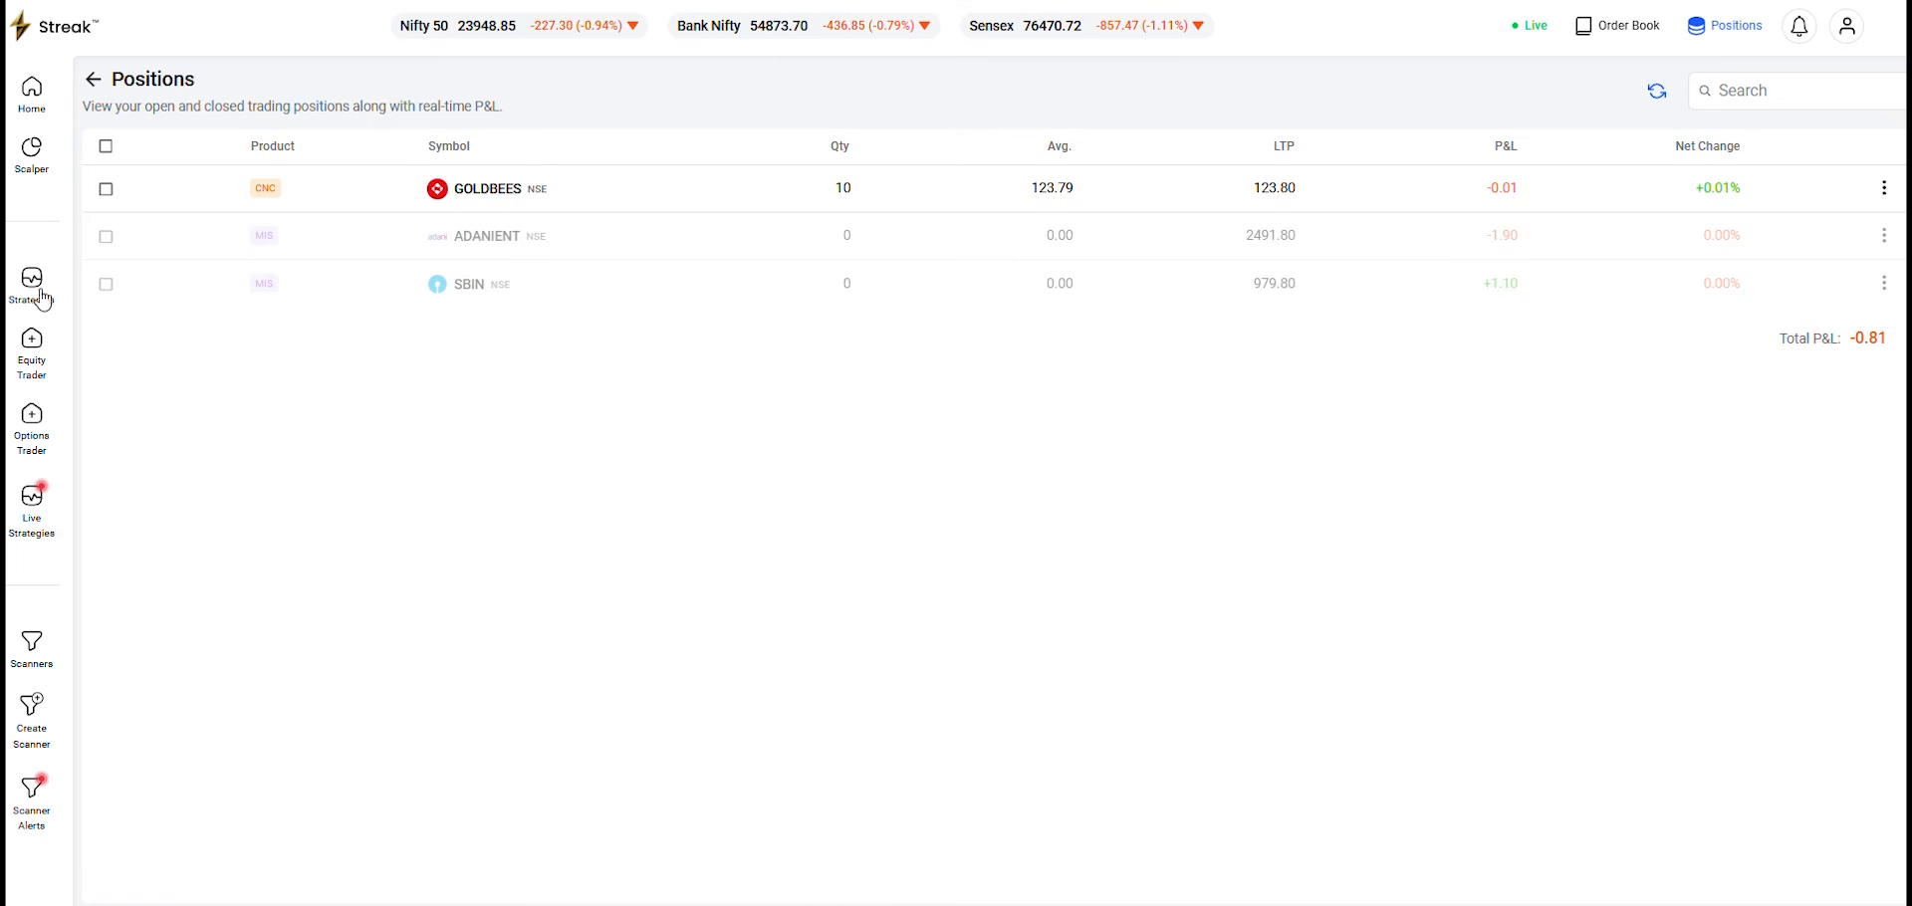
pyautogui.click(33, 346)
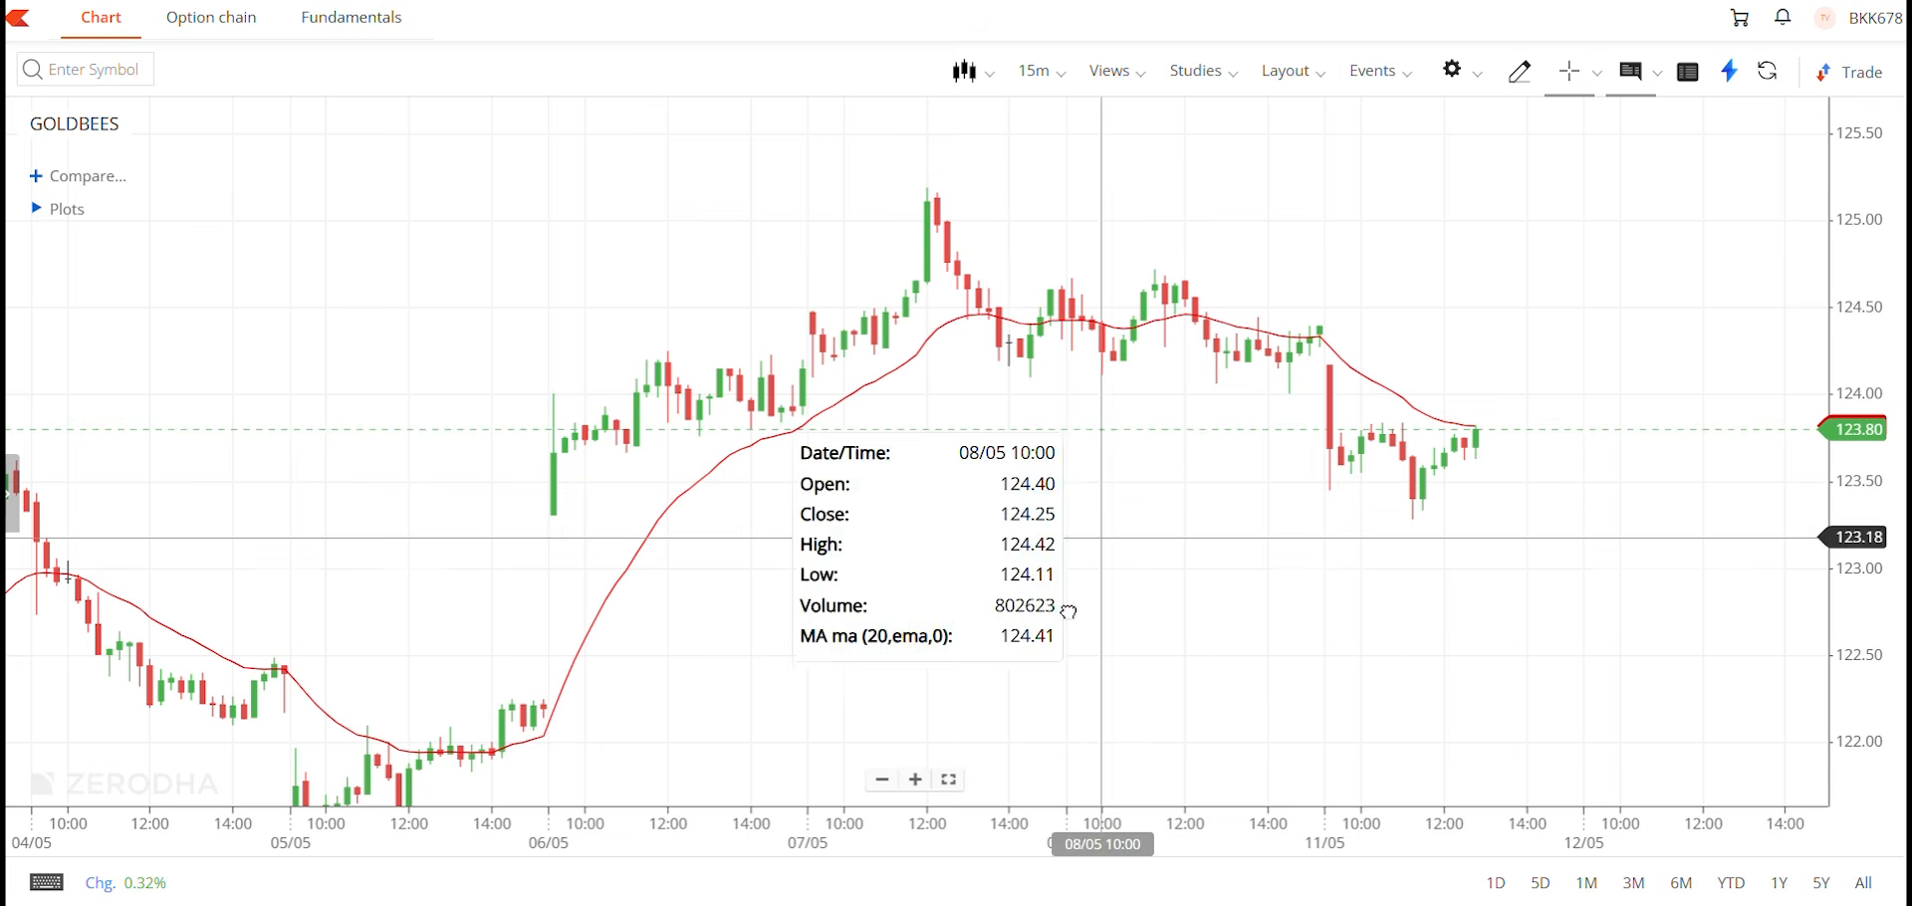
# On the Zerodha chart, examine how GOLDBEES 15-minute candles move around the 20-period EMA across the preceding weeks.
pyautogui.click(875, 779)
pyautogui.click(875, 780)
pyautogui.click(875, 780)
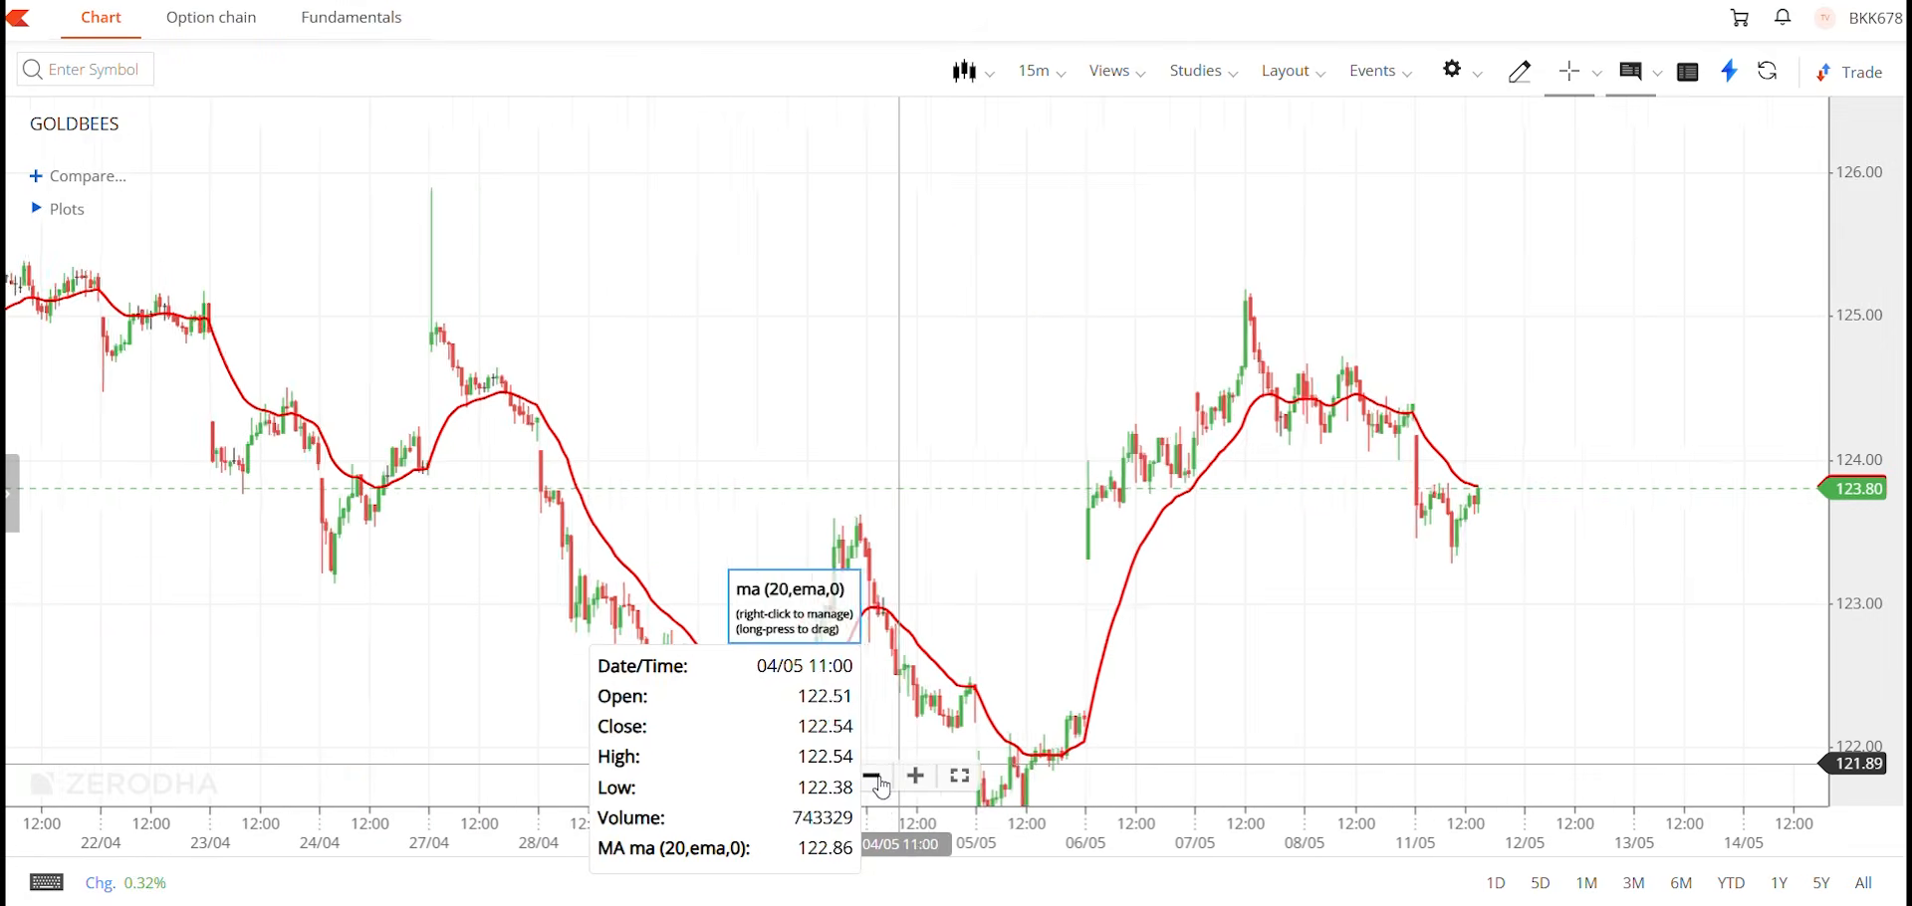
pyautogui.moveTo(956, 358); pyautogui.dragTo(840, 278)
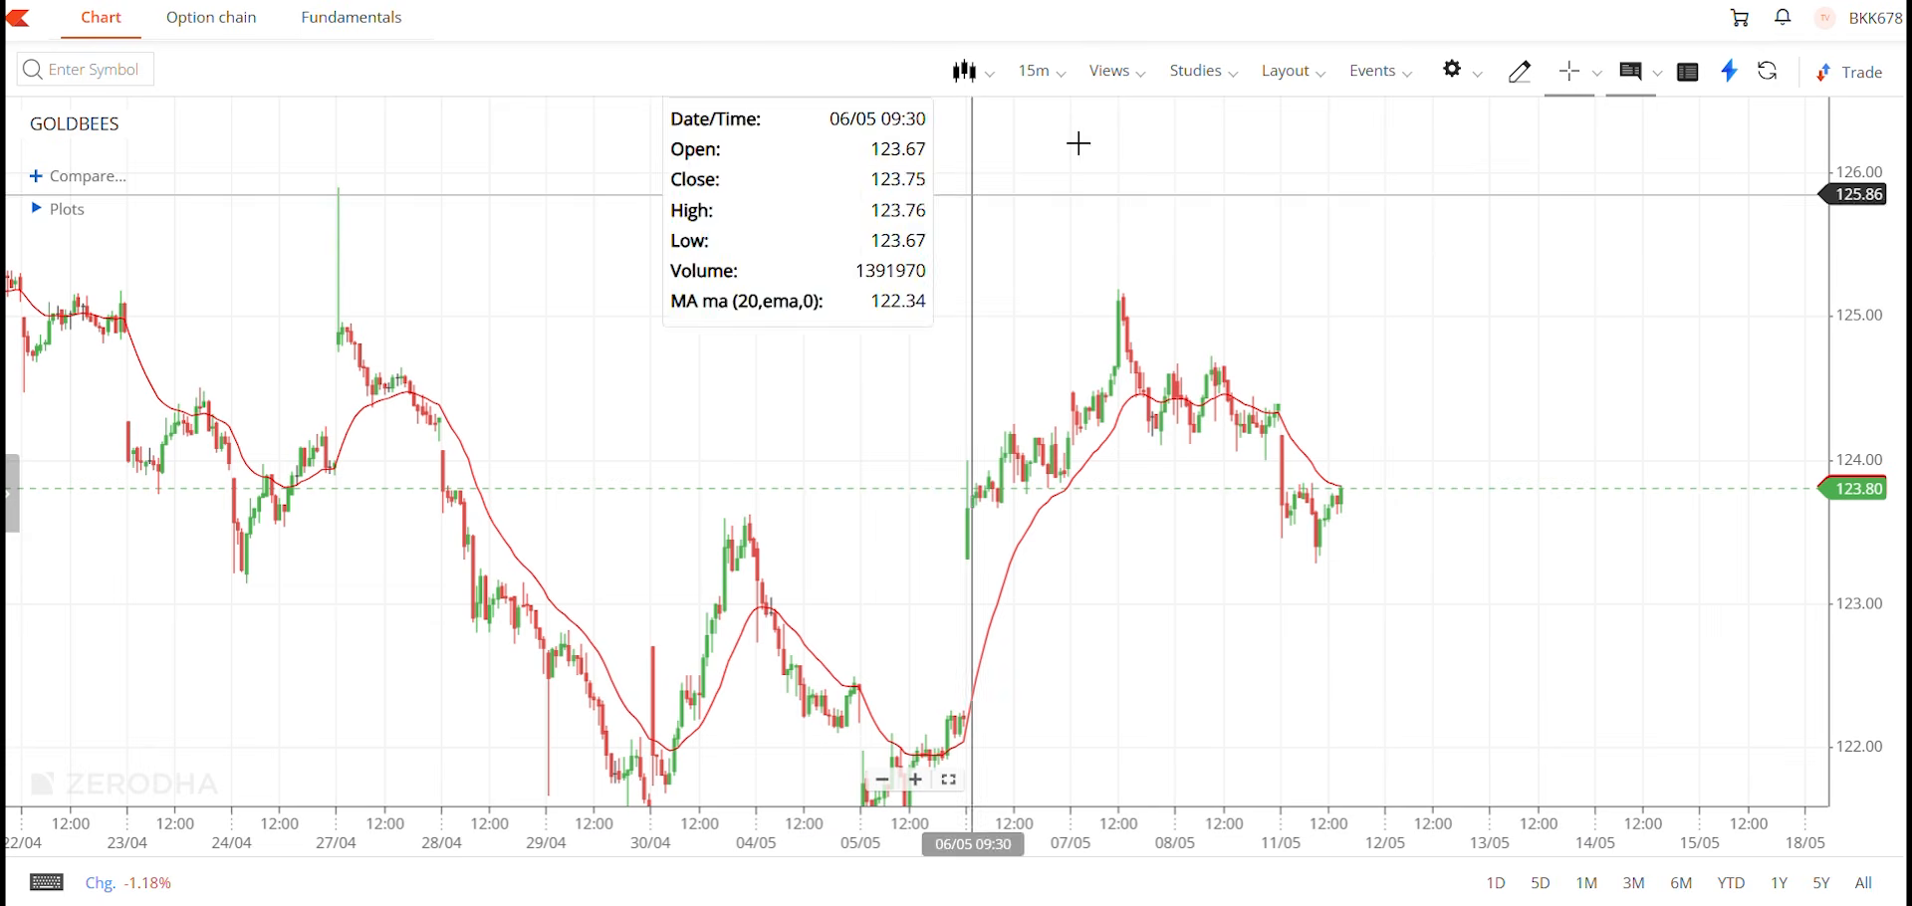
pyautogui.click(1227, 91)
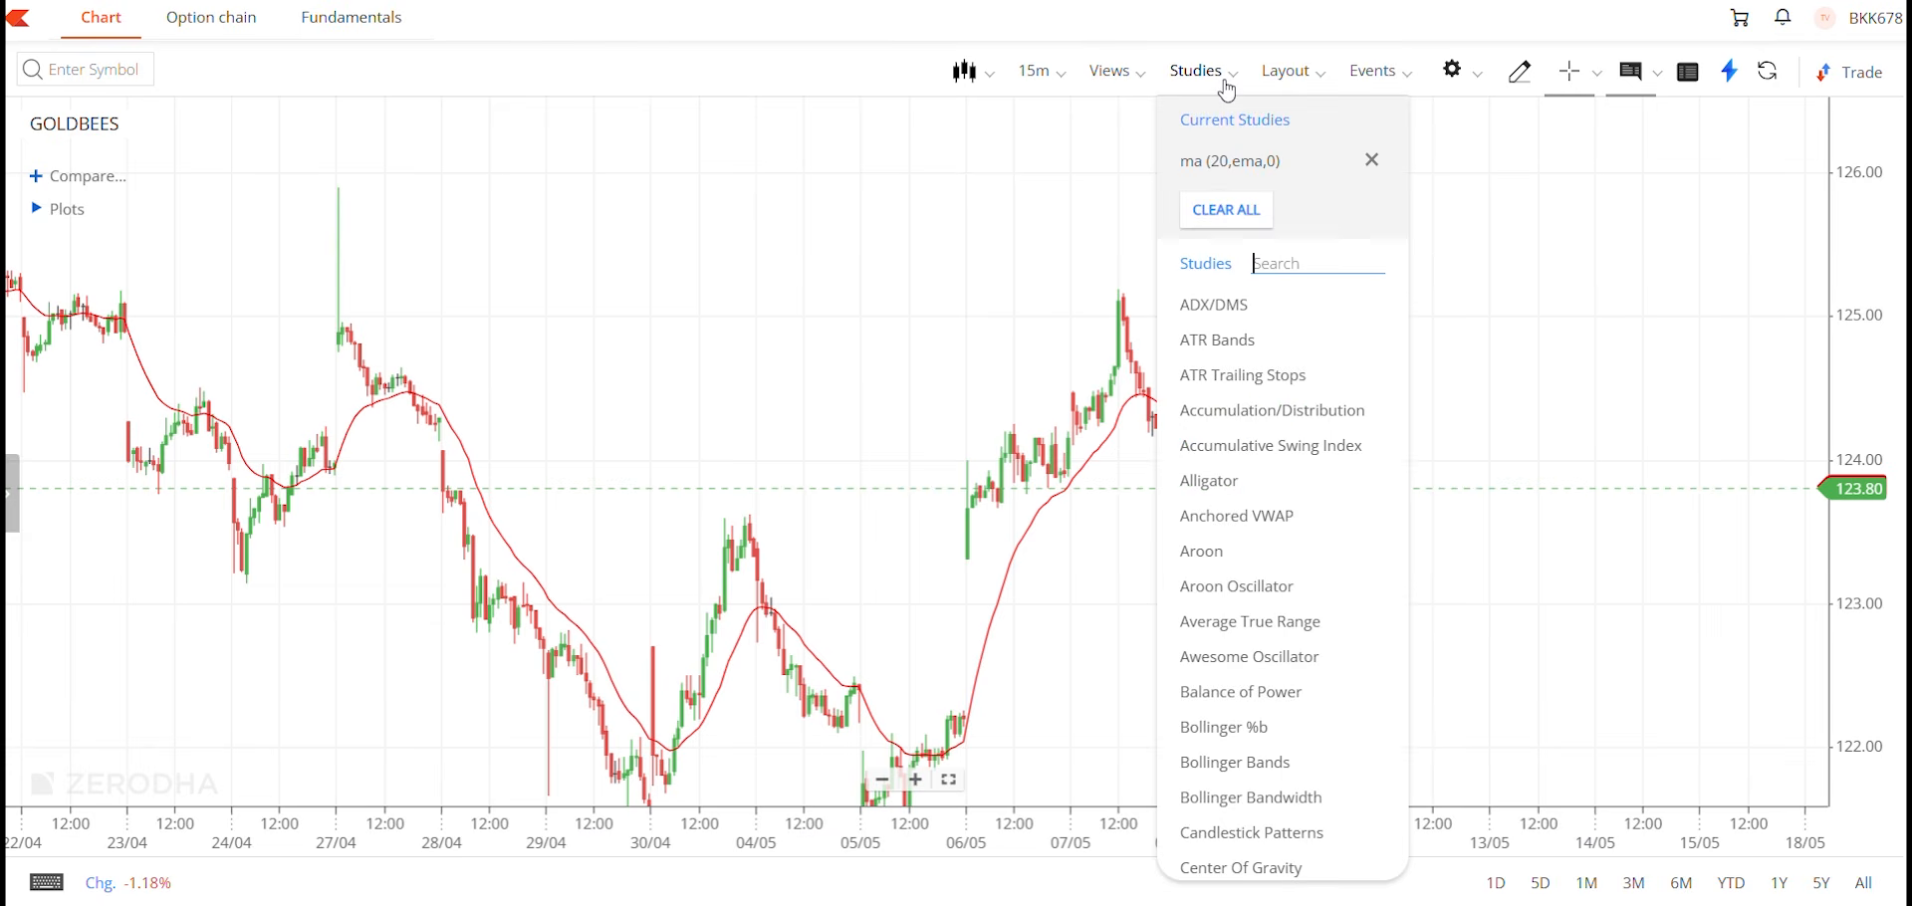
pyautogui.click(995, 192)
pyautogui.moveTo(923, 508); pyautogui.dragTo(1244, 357)
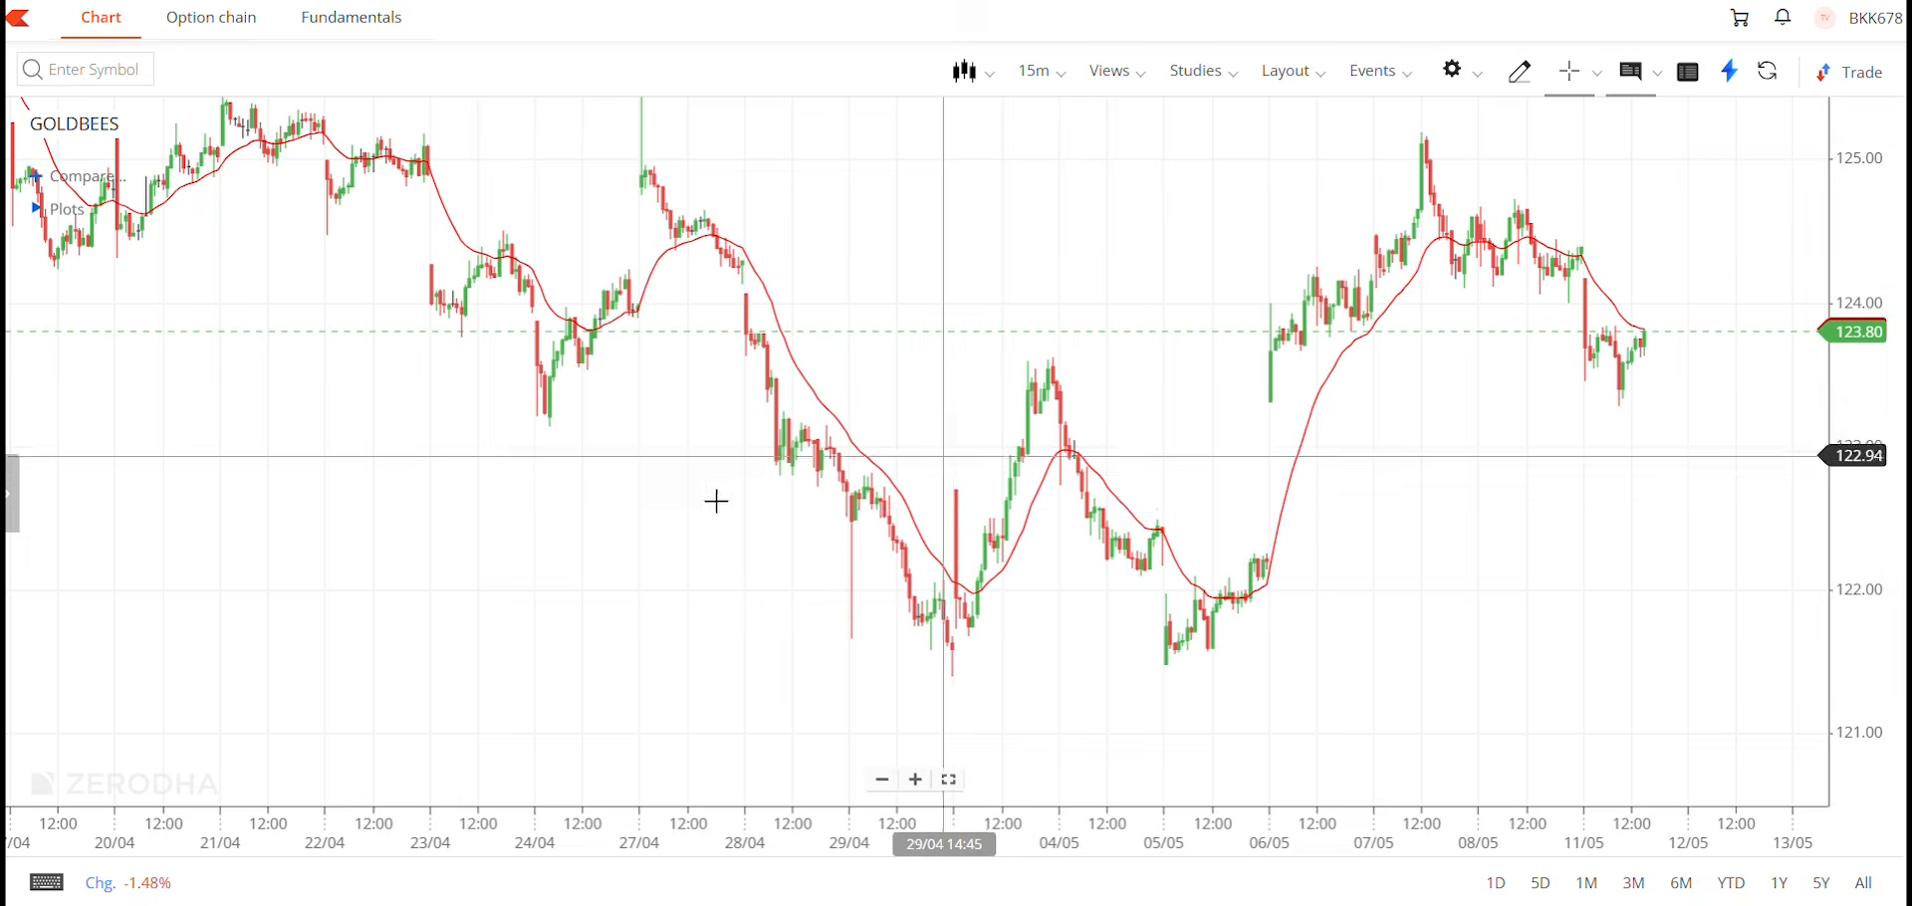
pyautogui.moveTo(697, 517); pyautogui.dragTo(963, 554)
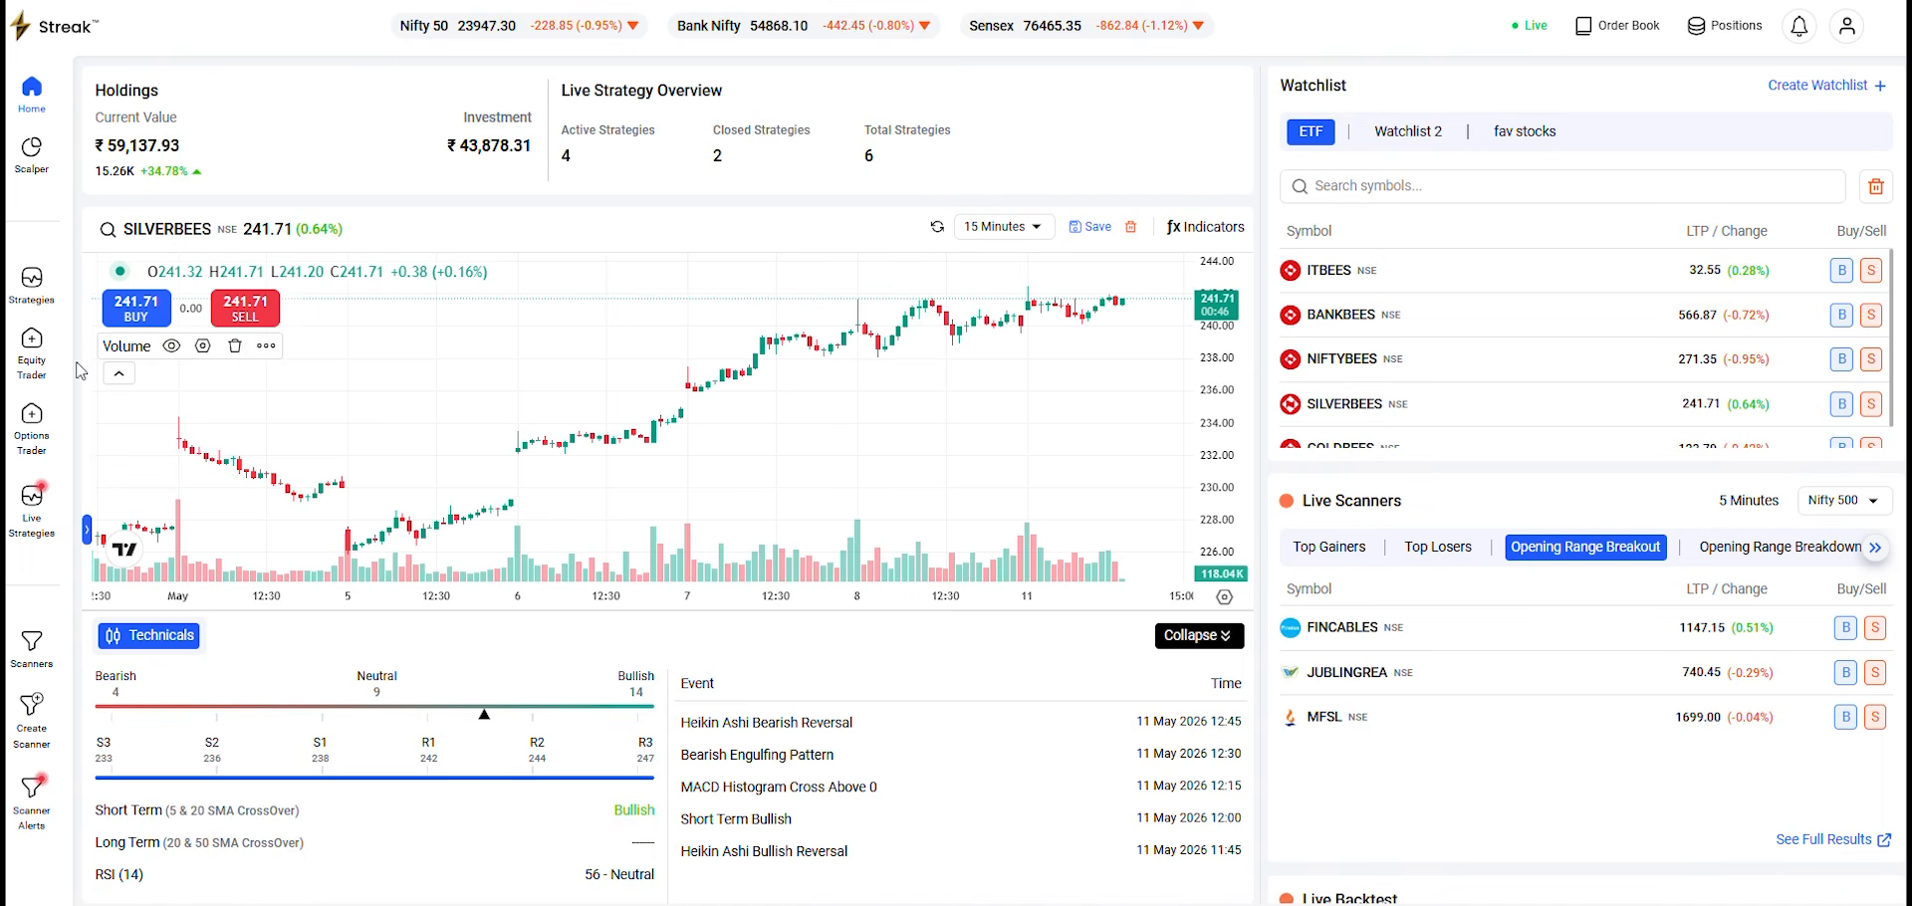
# Start a new equity strategy and replace its preset instruments with all the symbols of the ETF watchlist.
pyautogui.click(28, 366)
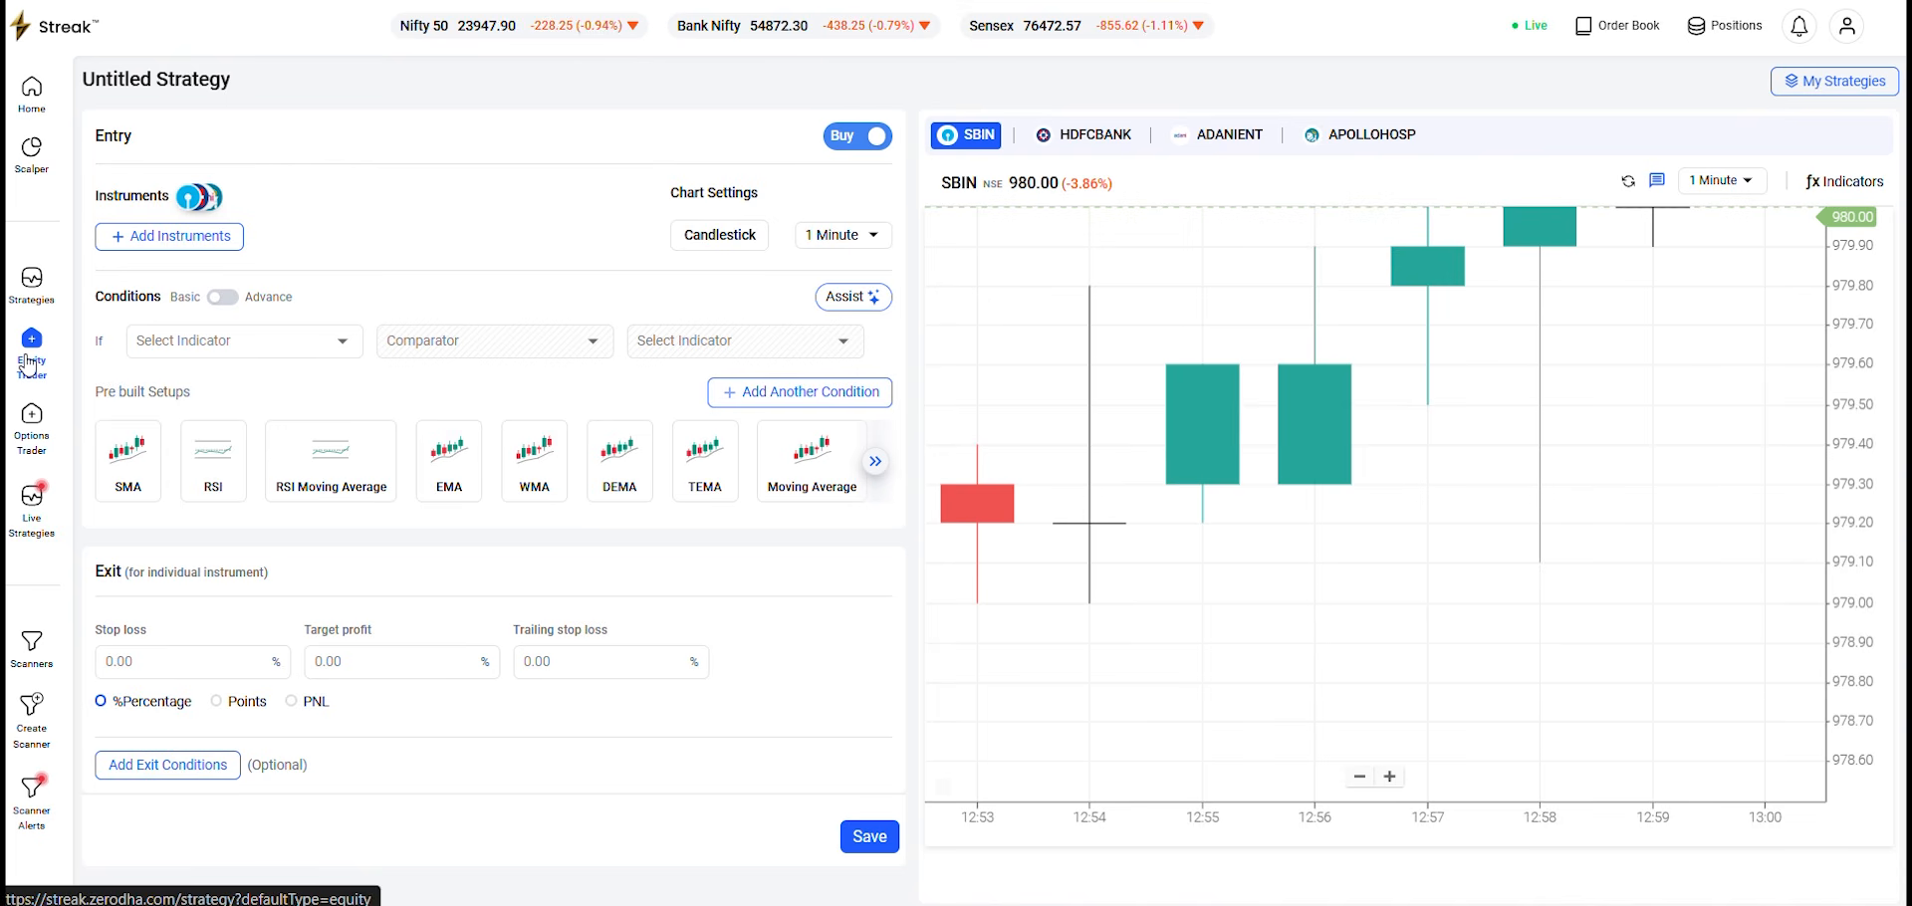
pyautogui.click(141, 242)
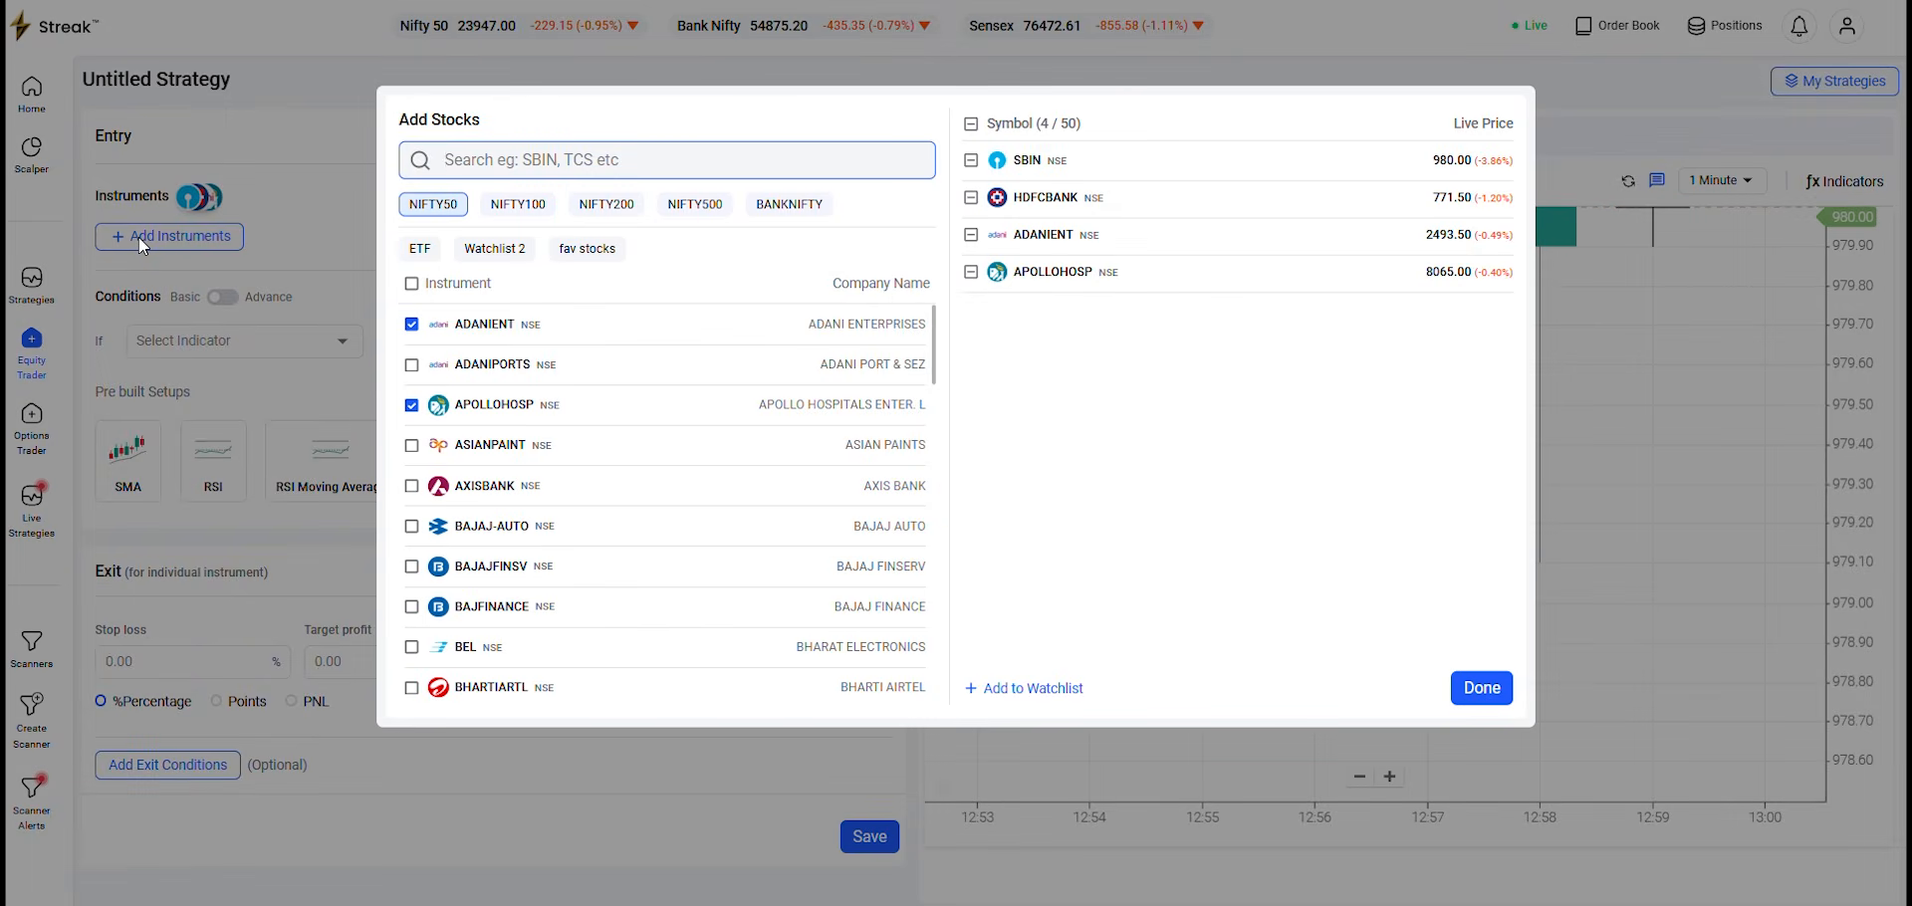
pyautogui.click(418, 259)
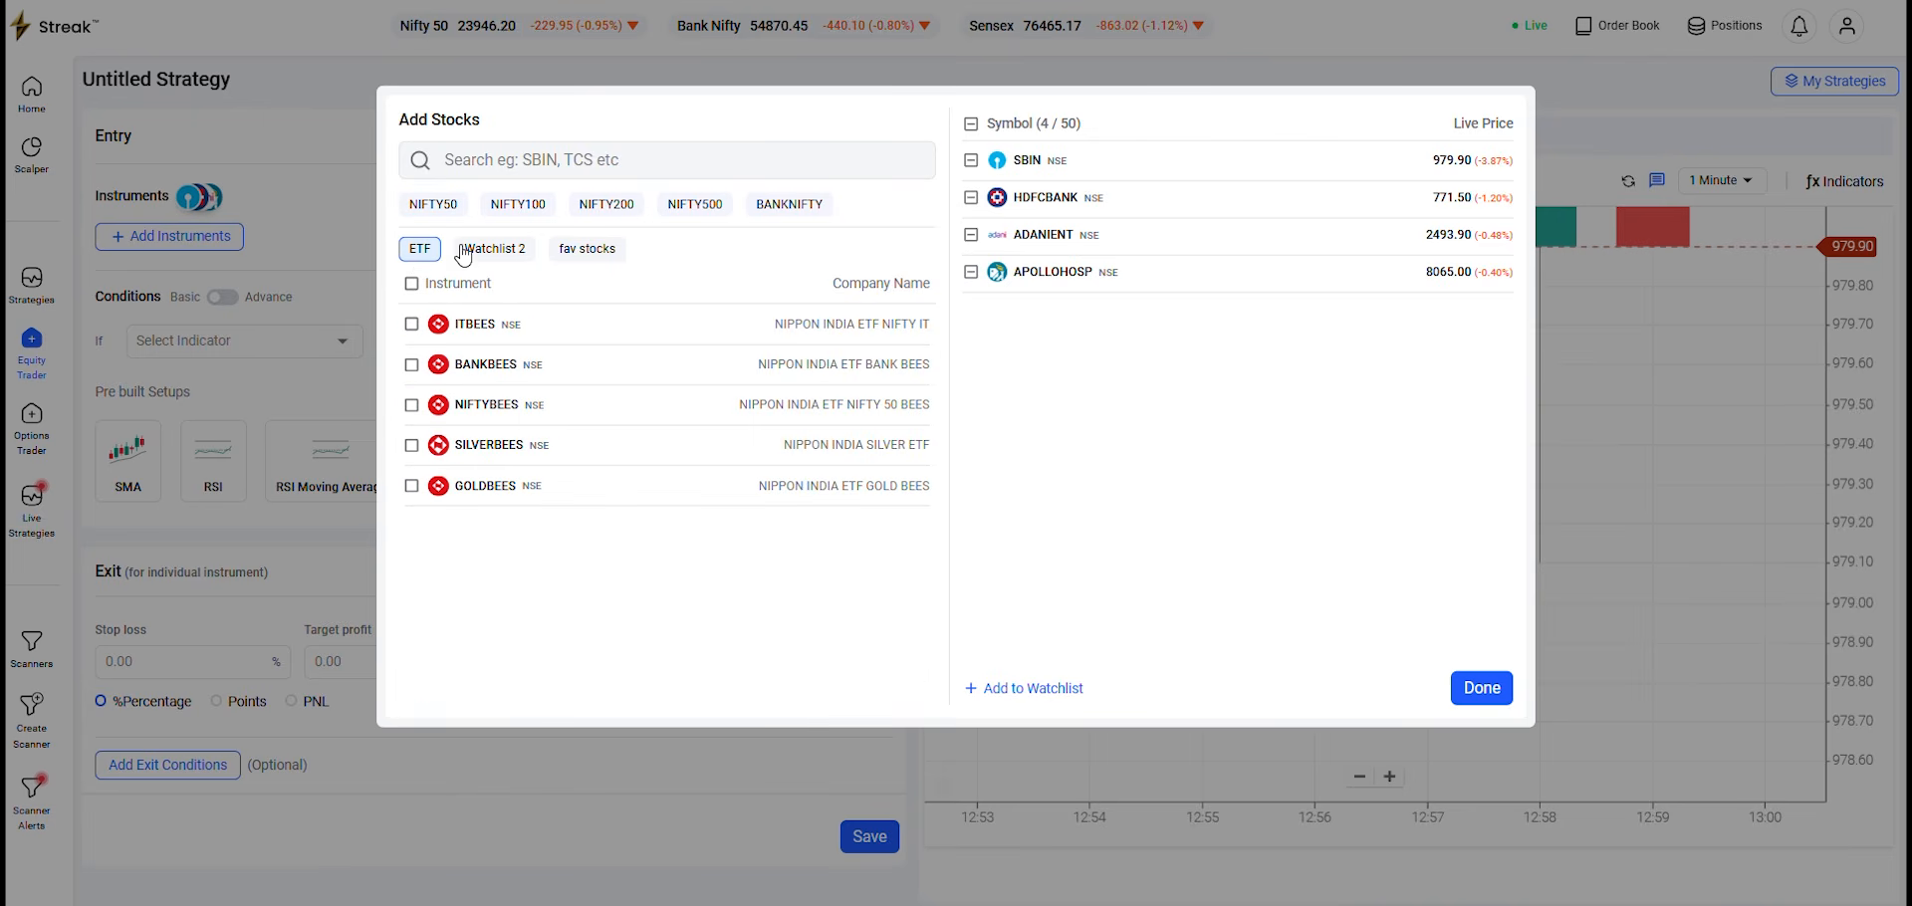
pyautogui.click(970, 124)
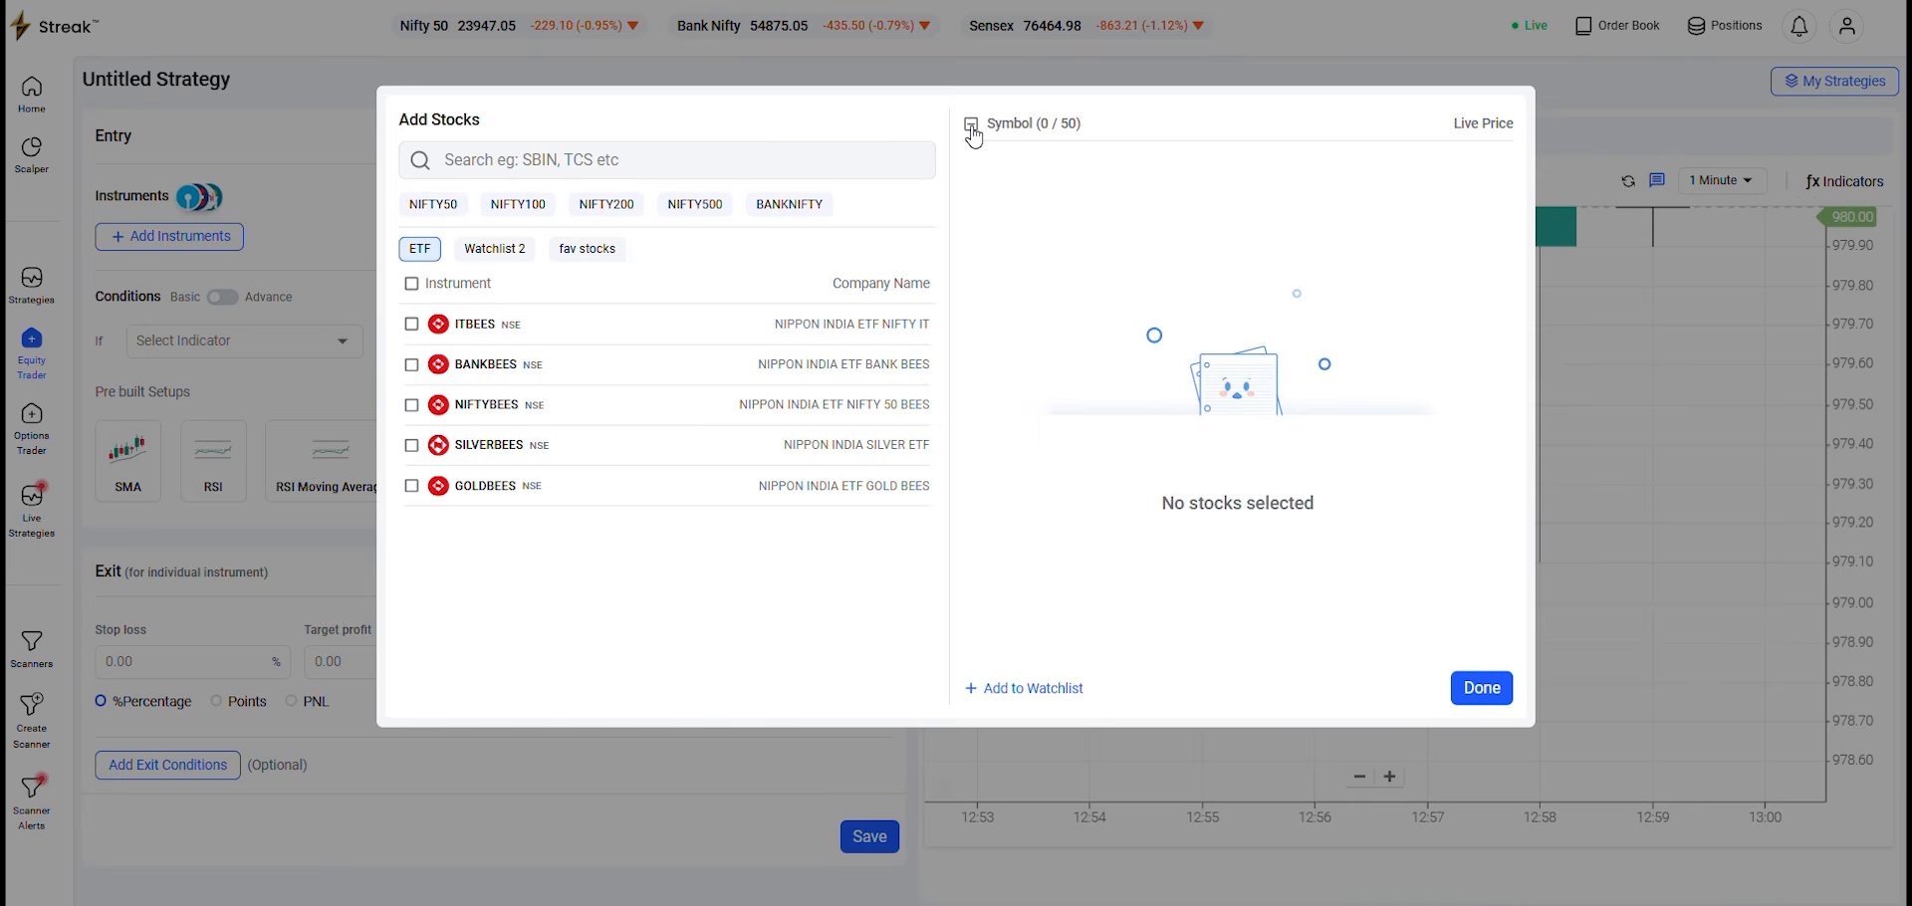
pyautogui.click(411, 285)
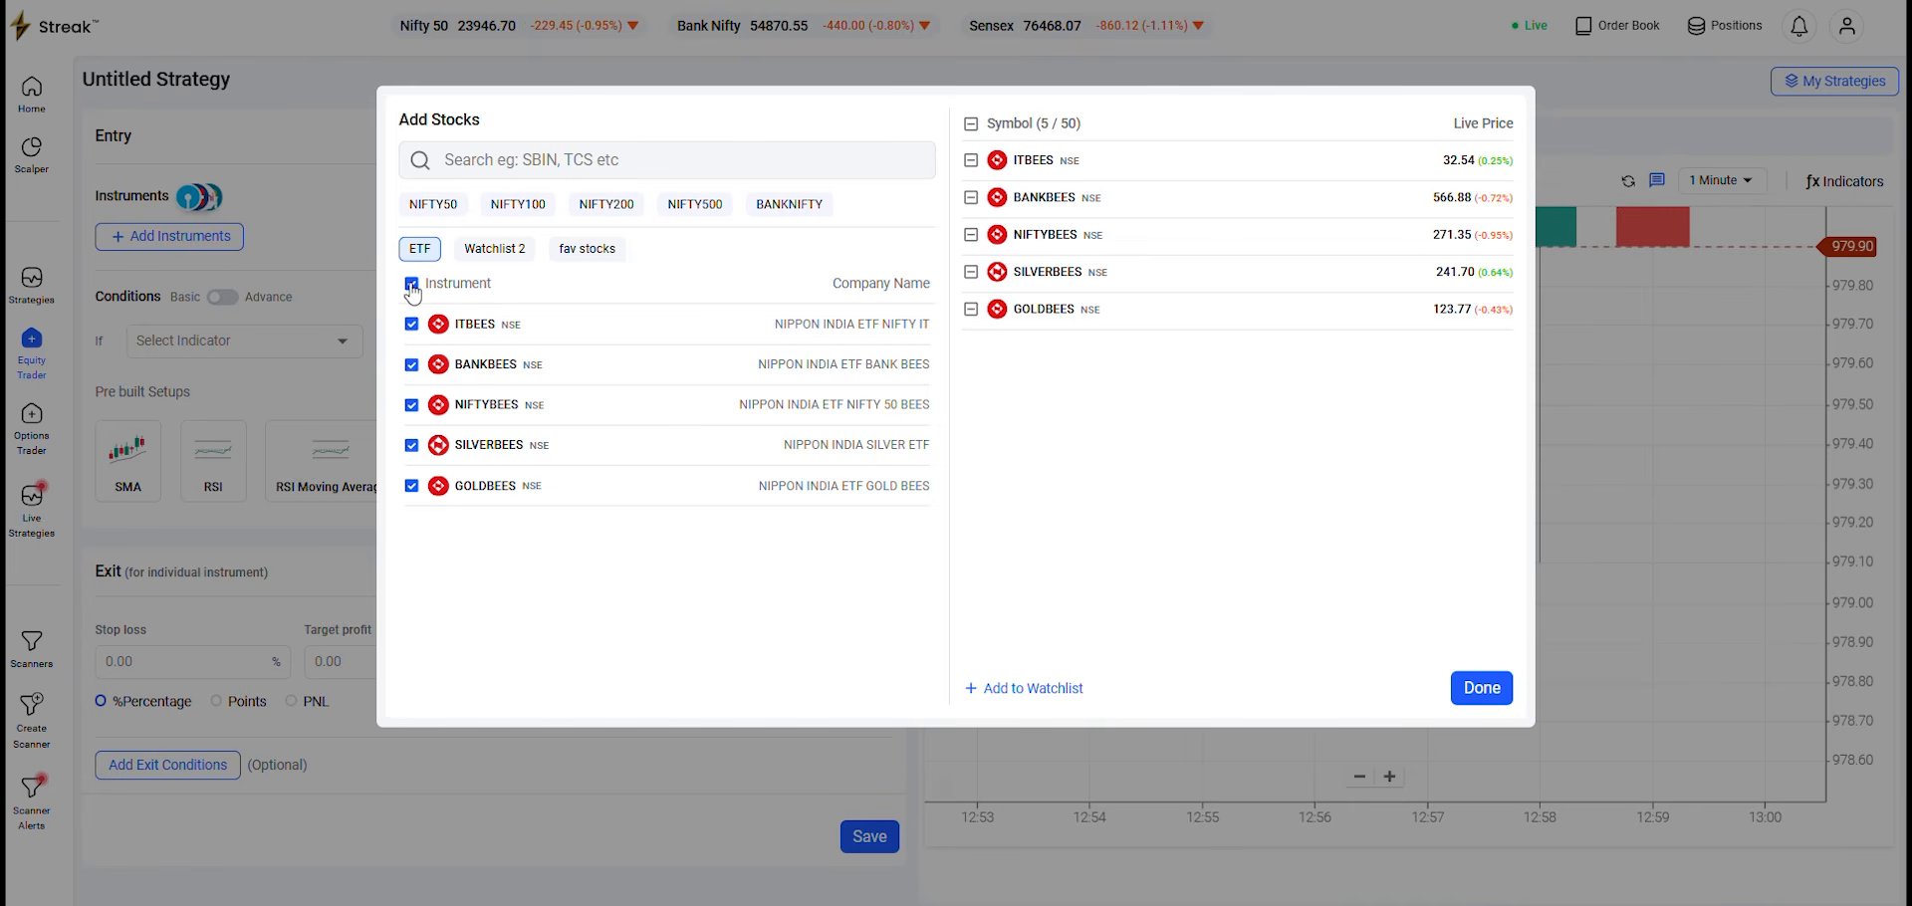
pyautogui.click(1482, 687)
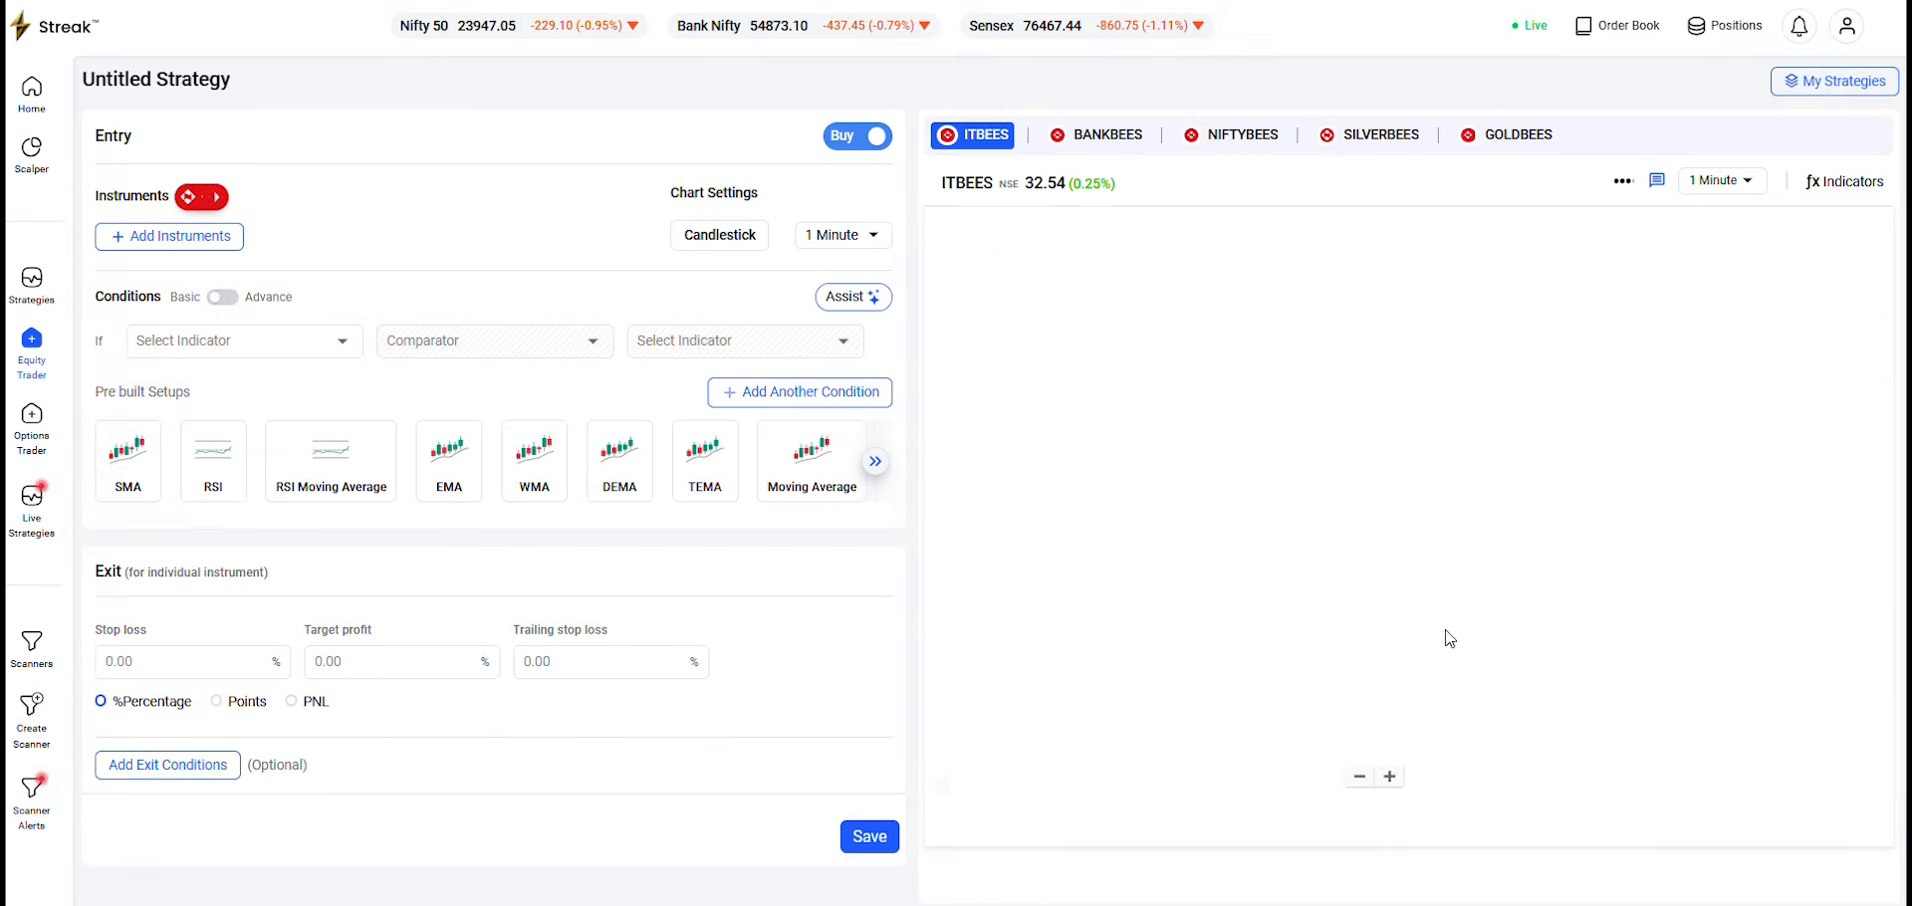
# Set the strategy's candle interval to 15 minutes and switch the entry conditions to Advance mode.
pyautogui.click(877, 237)
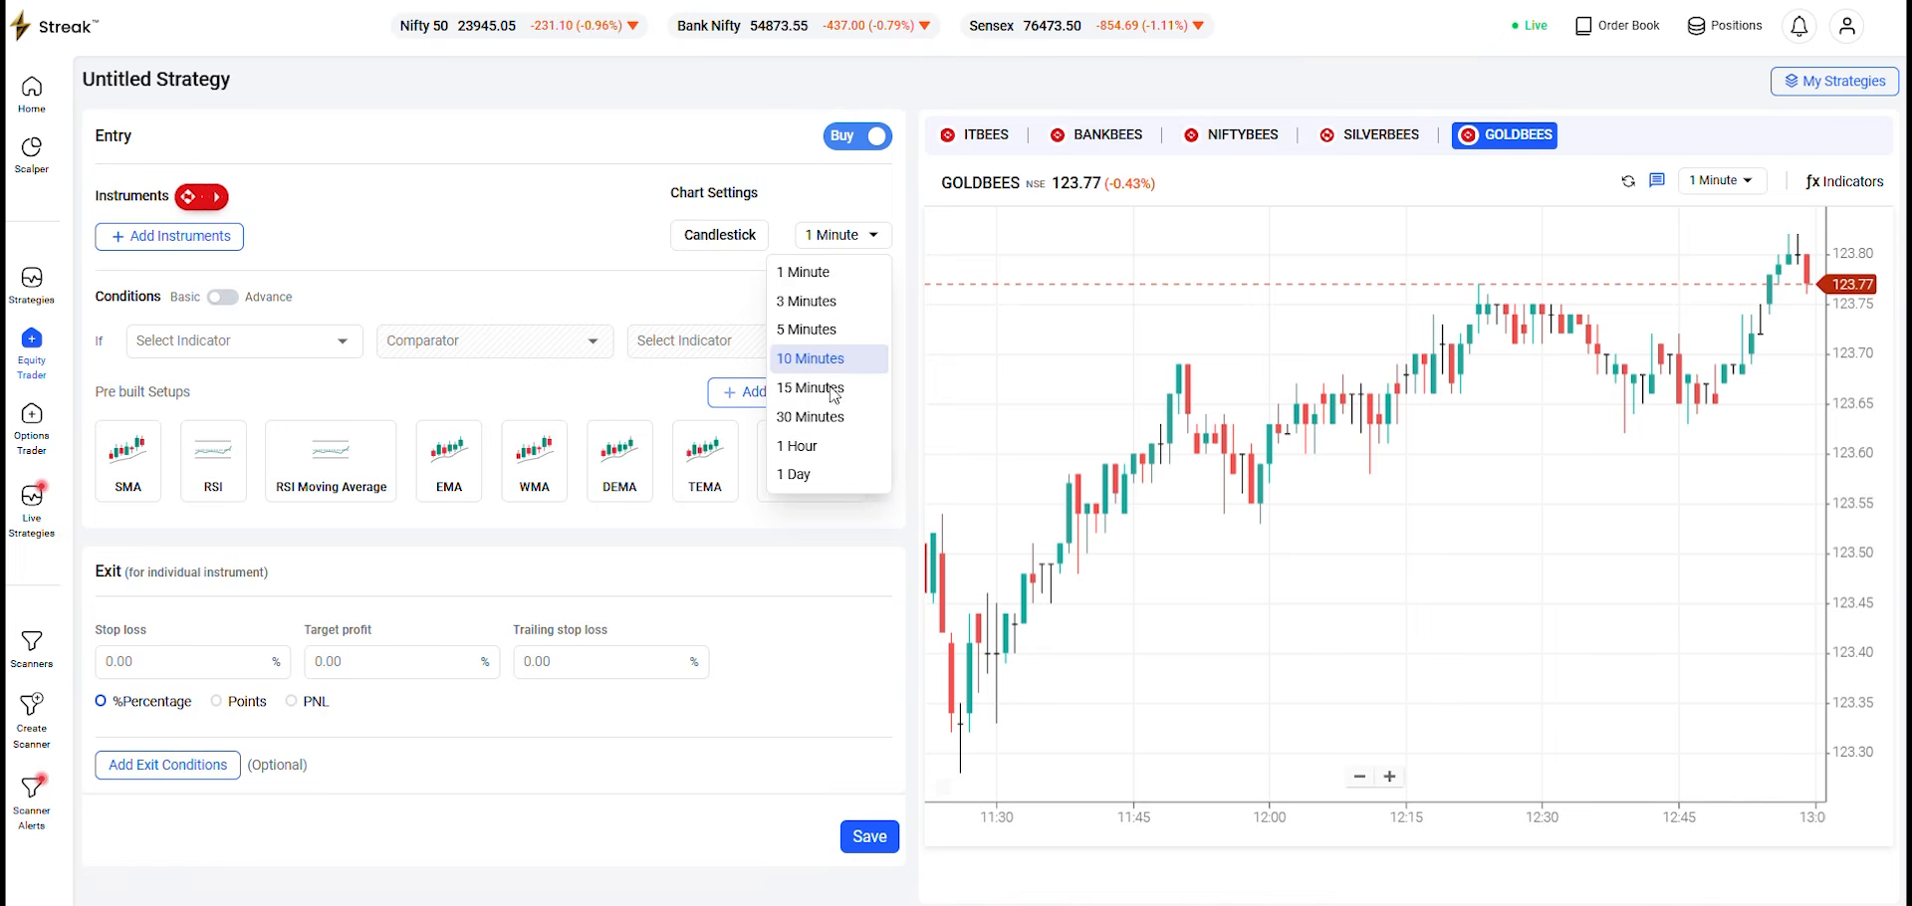
pyautogui.click(834, 390)
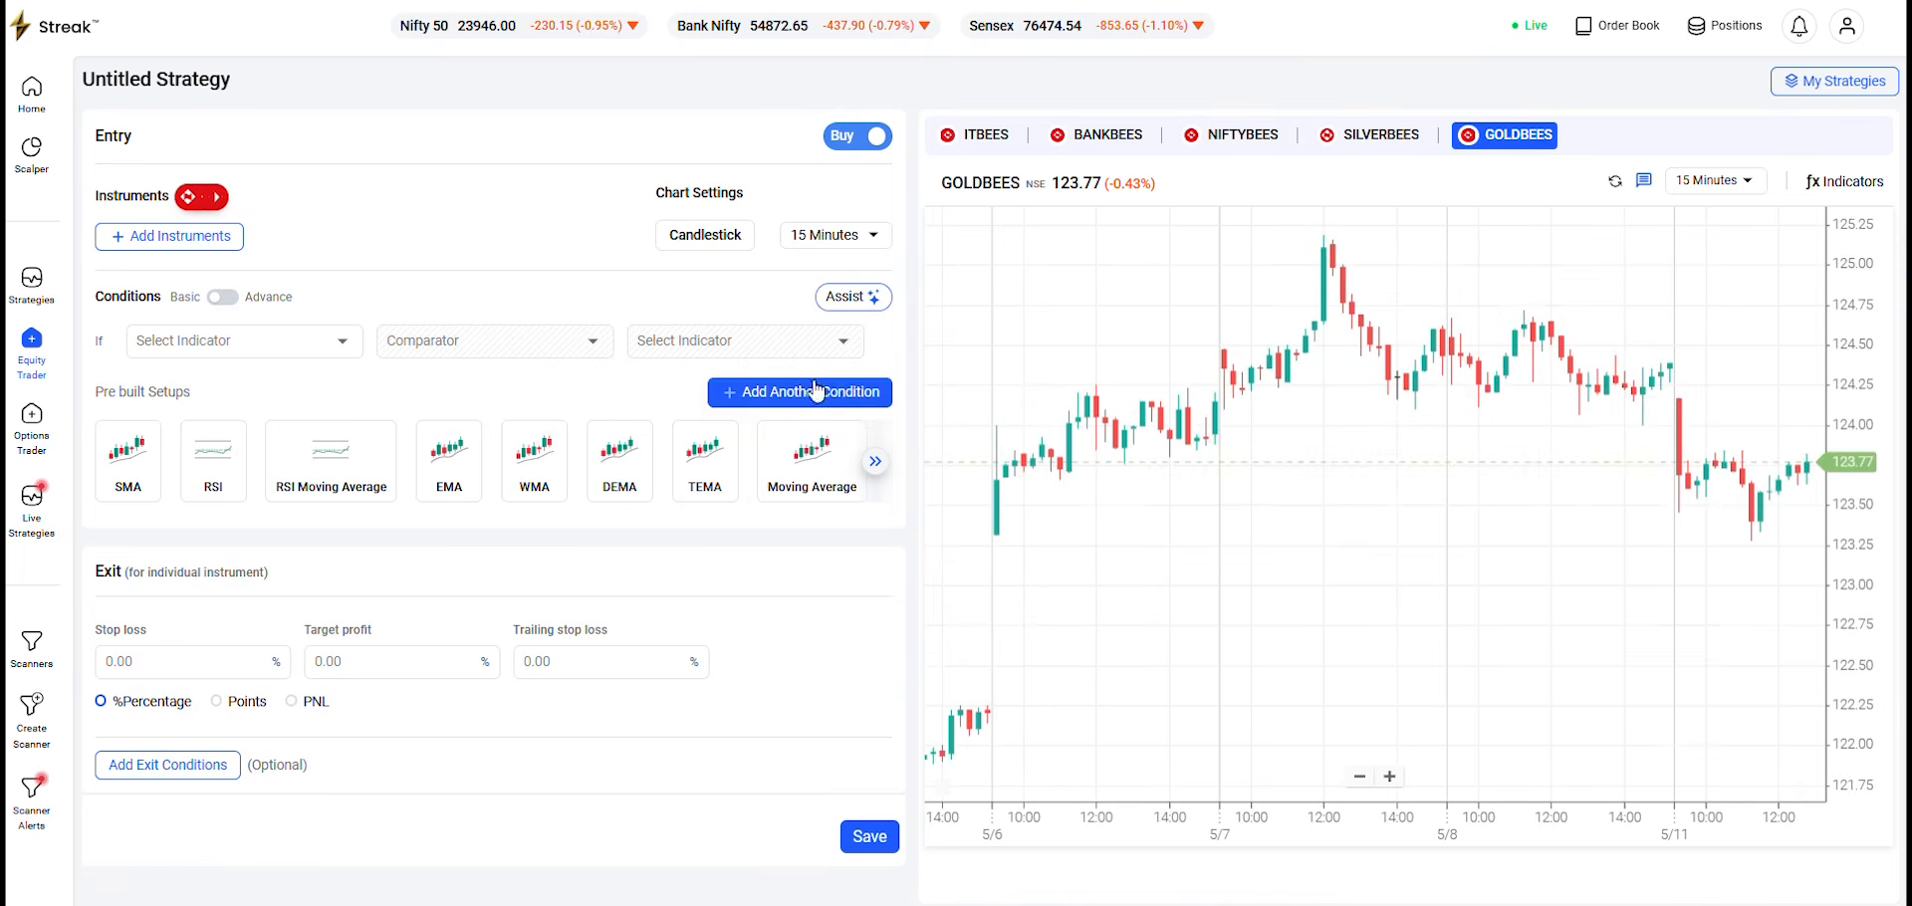
pyautogui.click(228, 301)
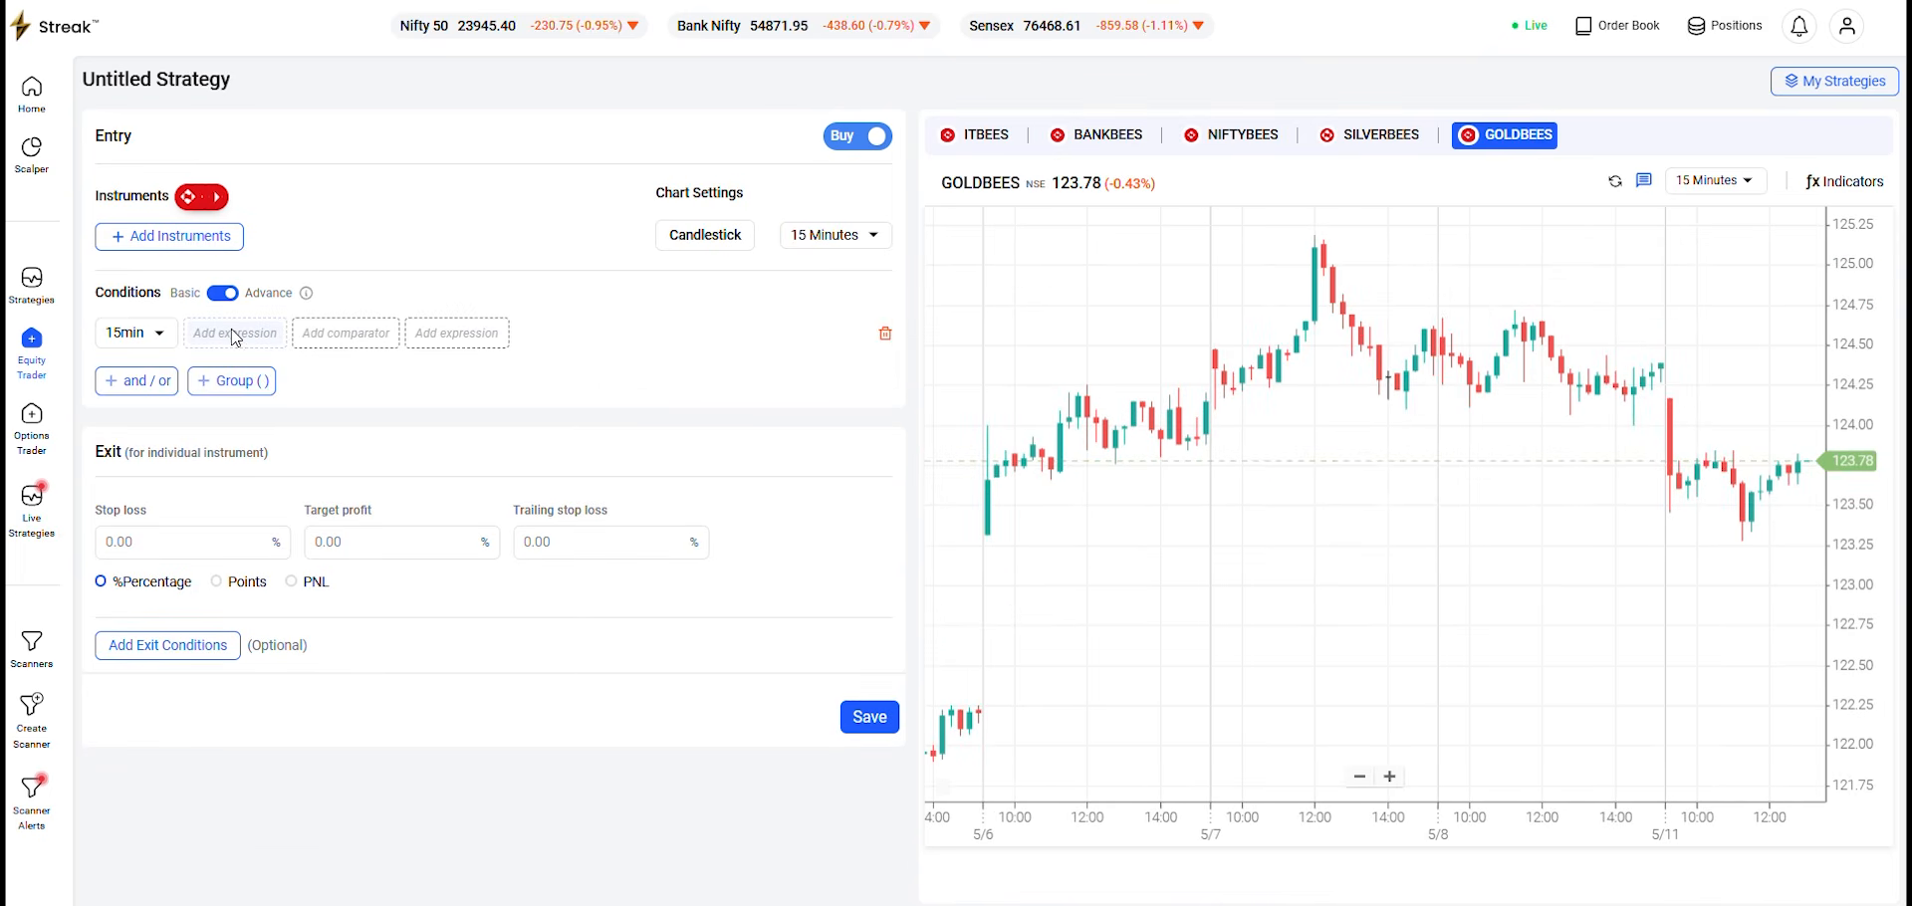
# Define the buy entry condition as Close(0) crosses above EMA(close, 20, 0).
pyautogui.click(235, 337)
pyautogui.write('CLO')
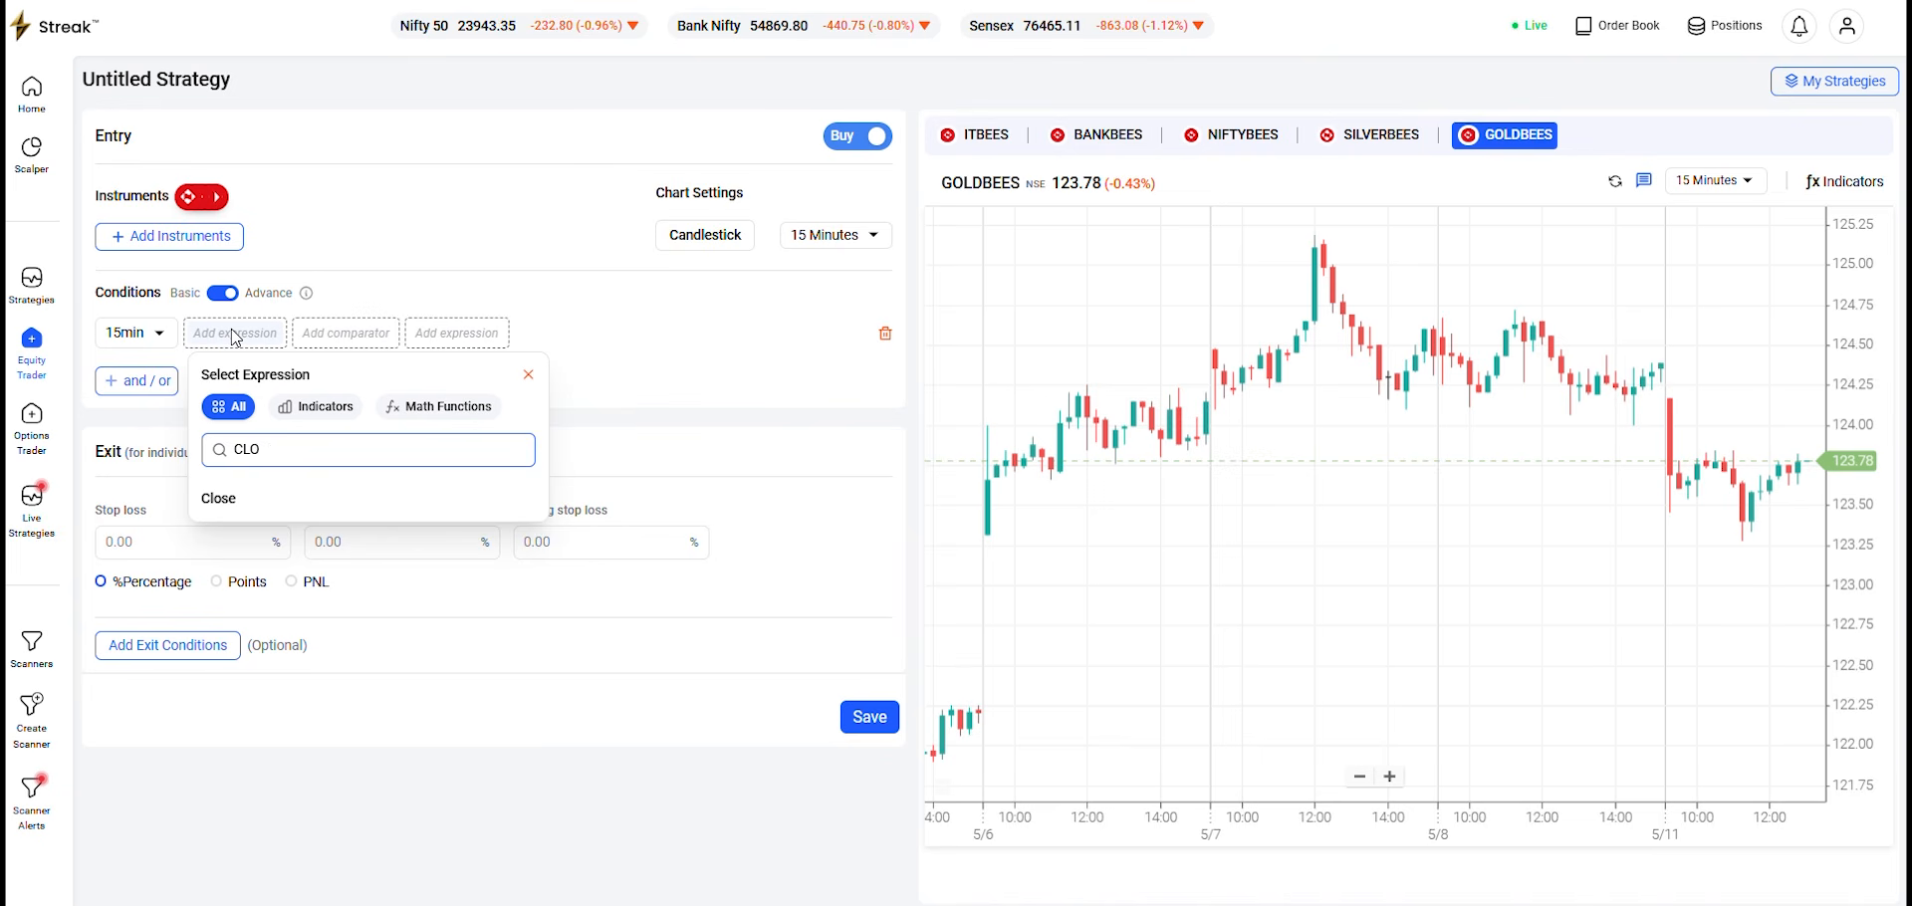
pyautogui.click(217, 500)
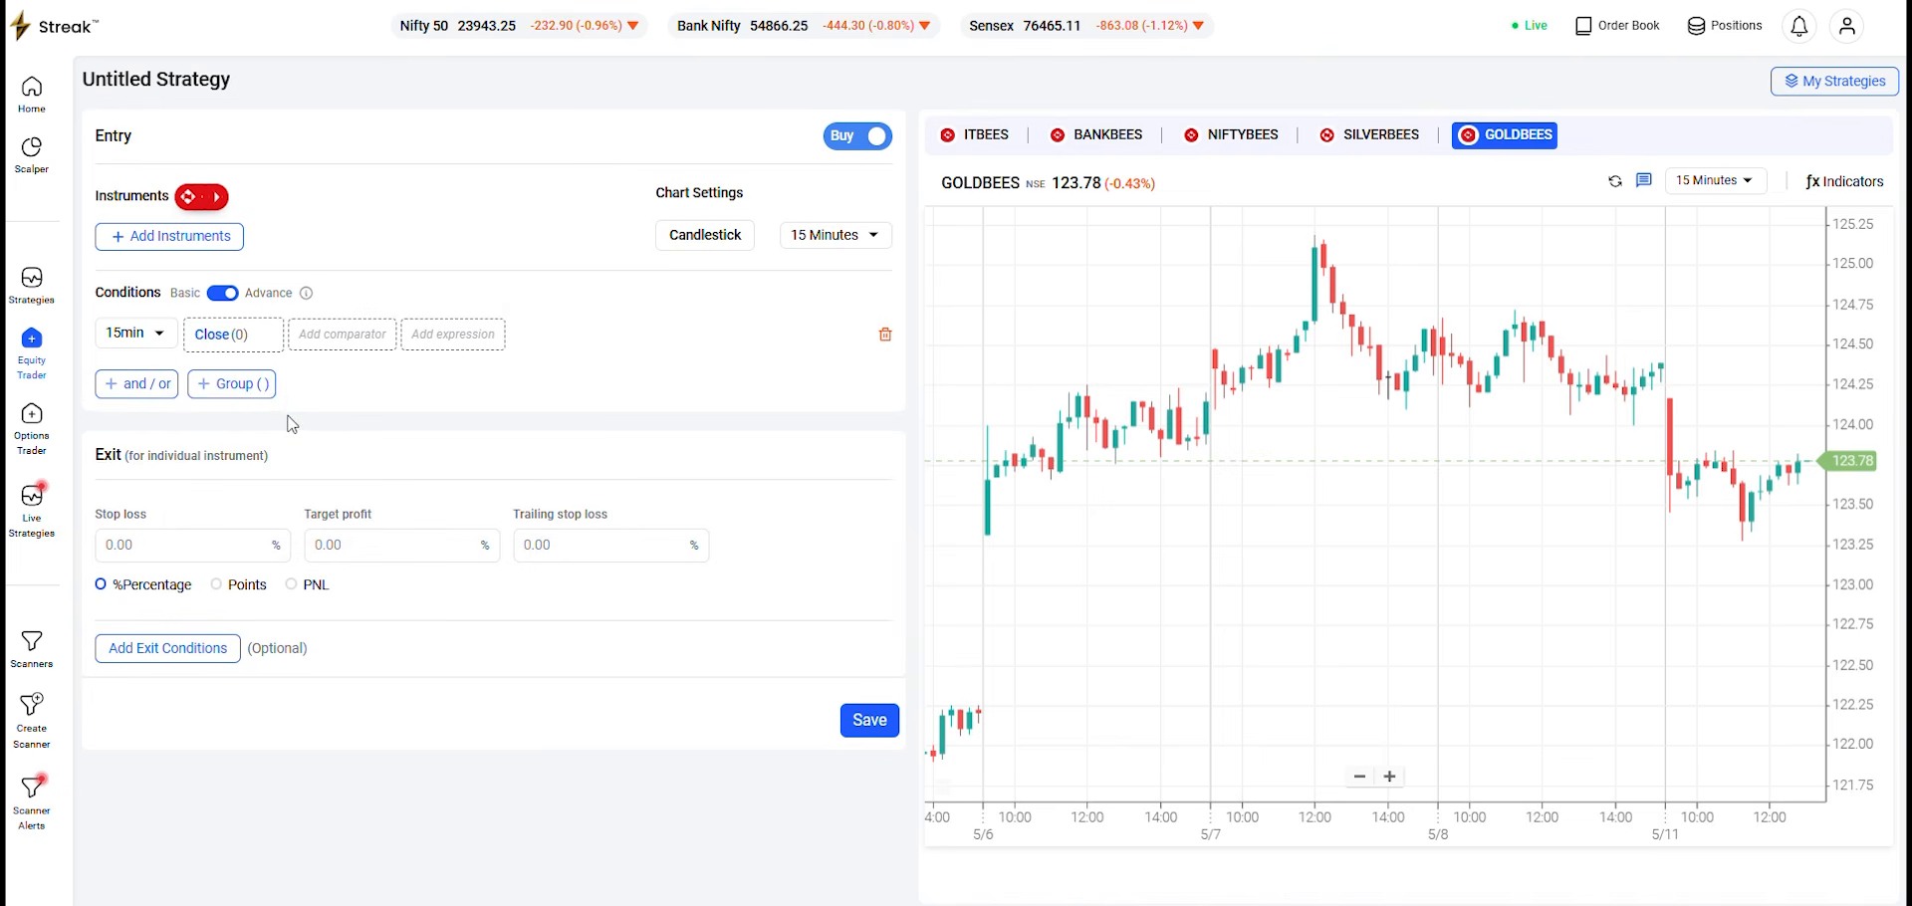
pyautogui.click(342, 334)
pyautogui.write('CR')
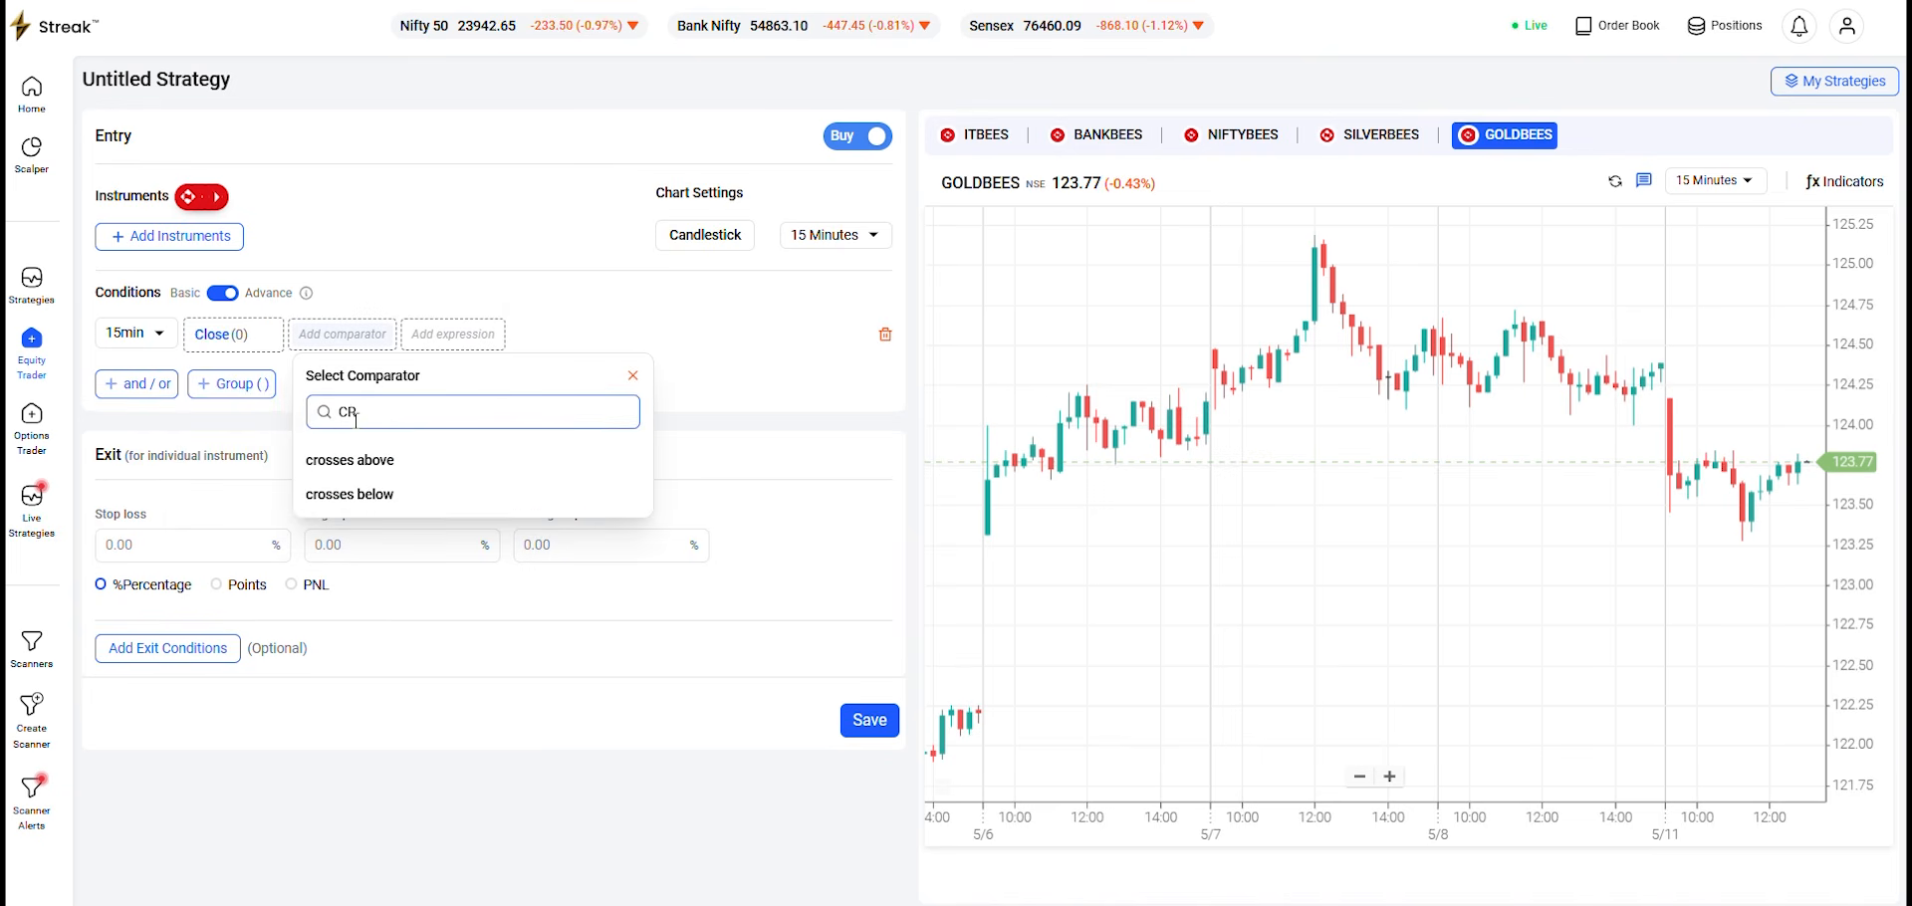
pyautogui.click(354, 462)
pyautogui.click(448, 339)
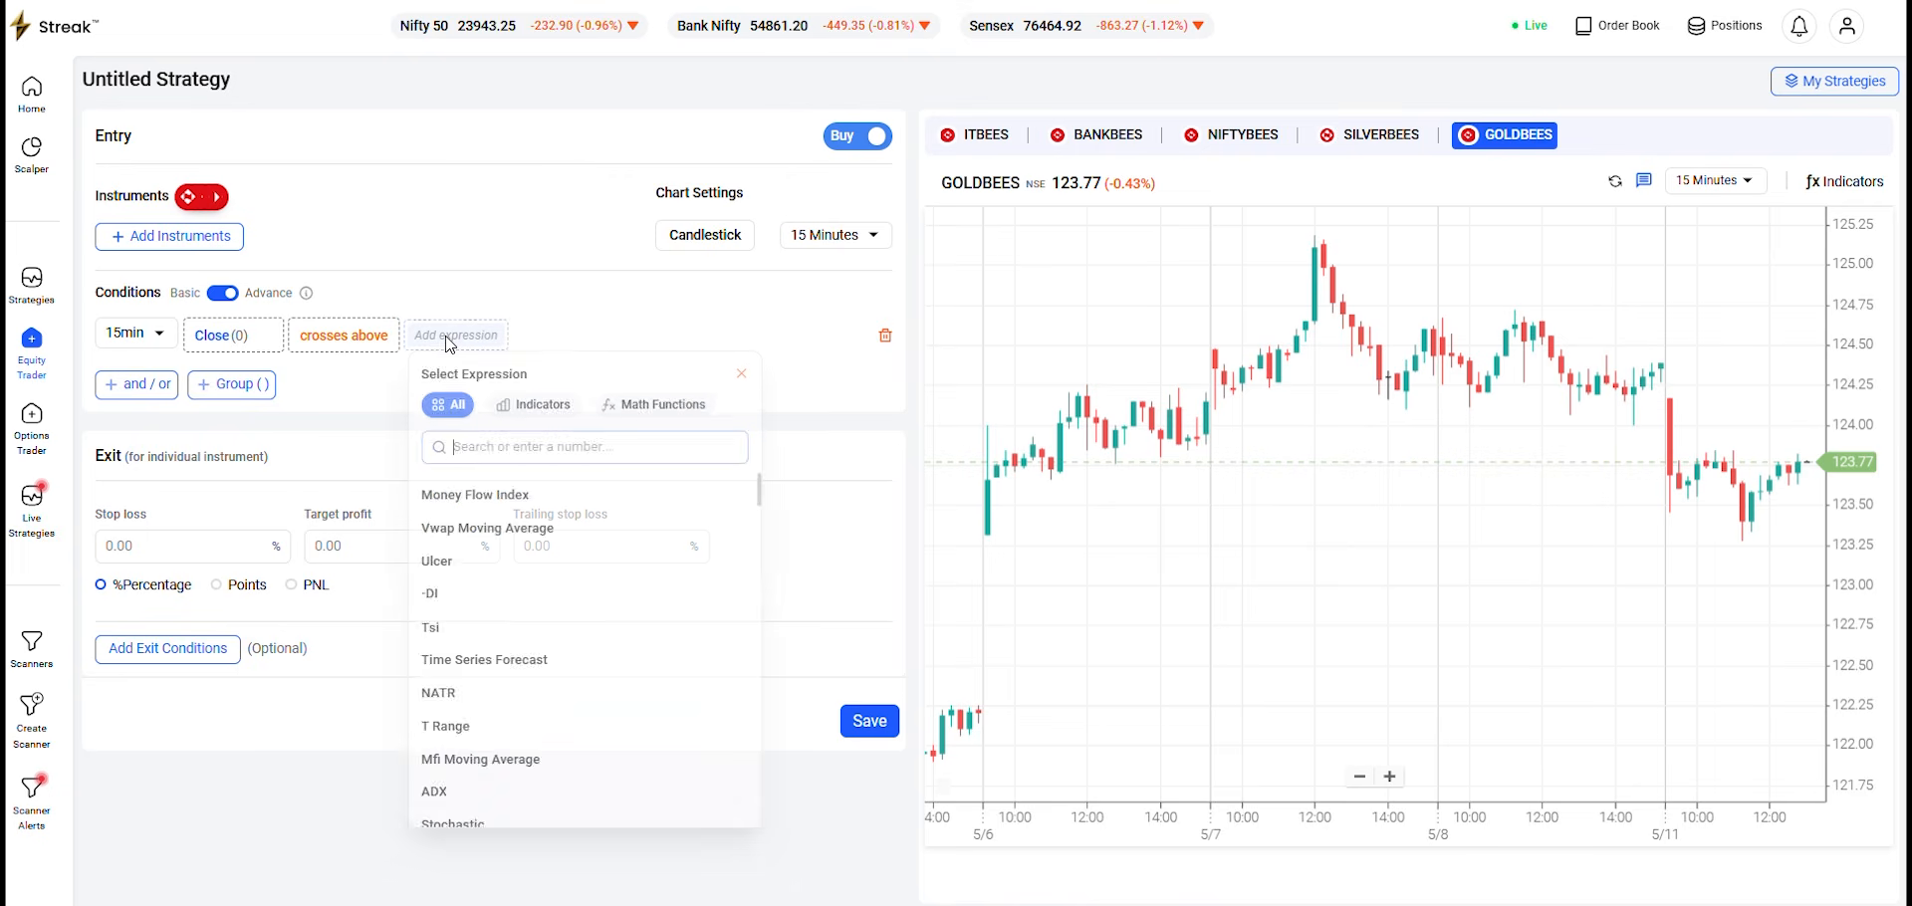
pyautogui.write('EMA')
pyautogui.click(438, 500)
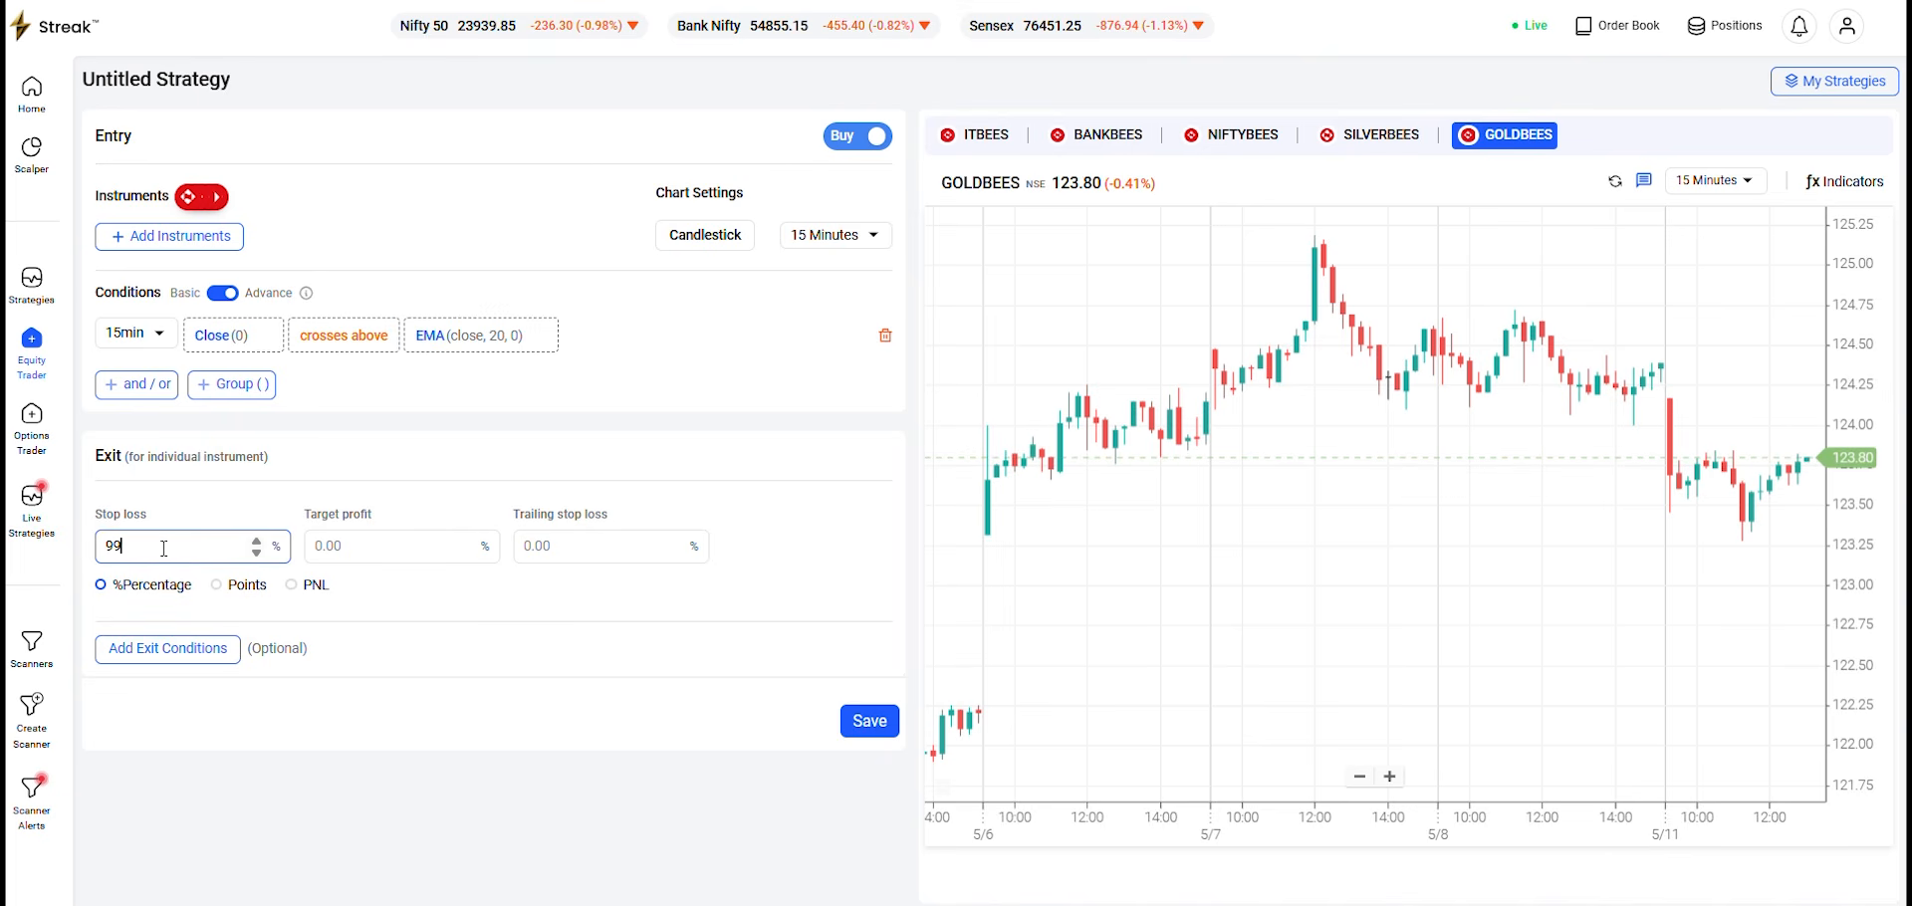
# Set the stop loss and target profit to 99% and add the exit condition Close(0) crosses below EMA(close, 20, 0).
pyautogui.click(375, 548)
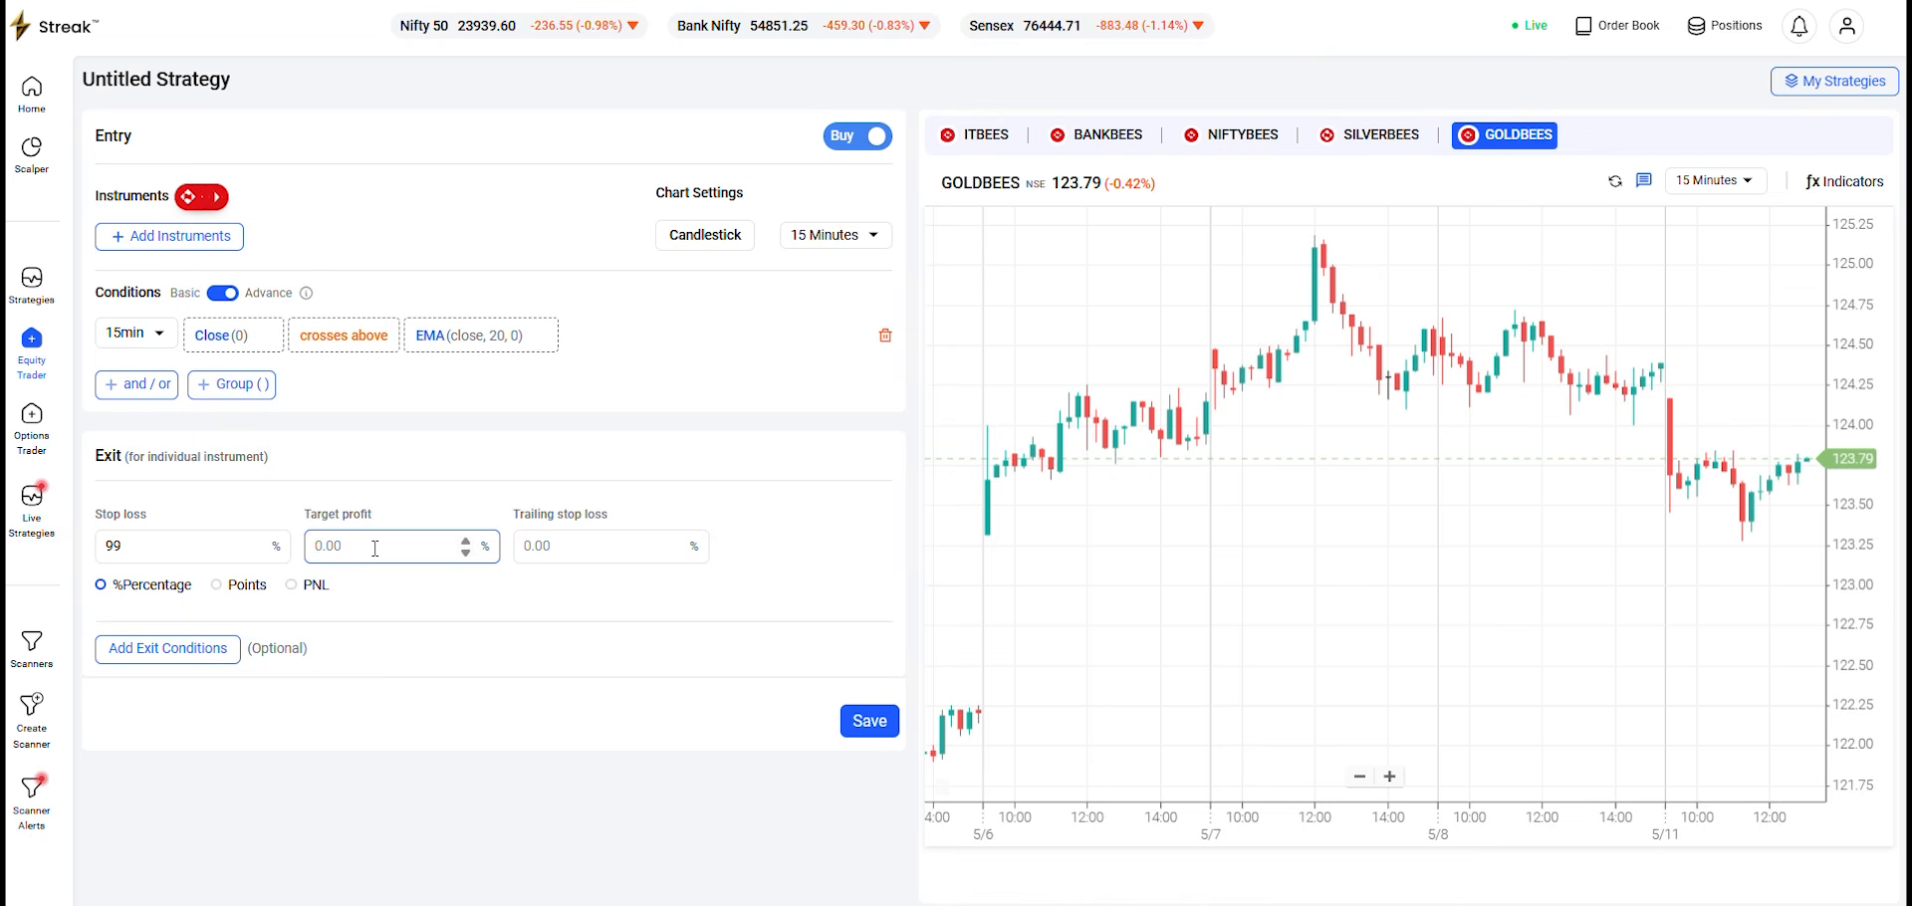
pyautogui.click(169, 648)
pyautogui.click(233, 687)
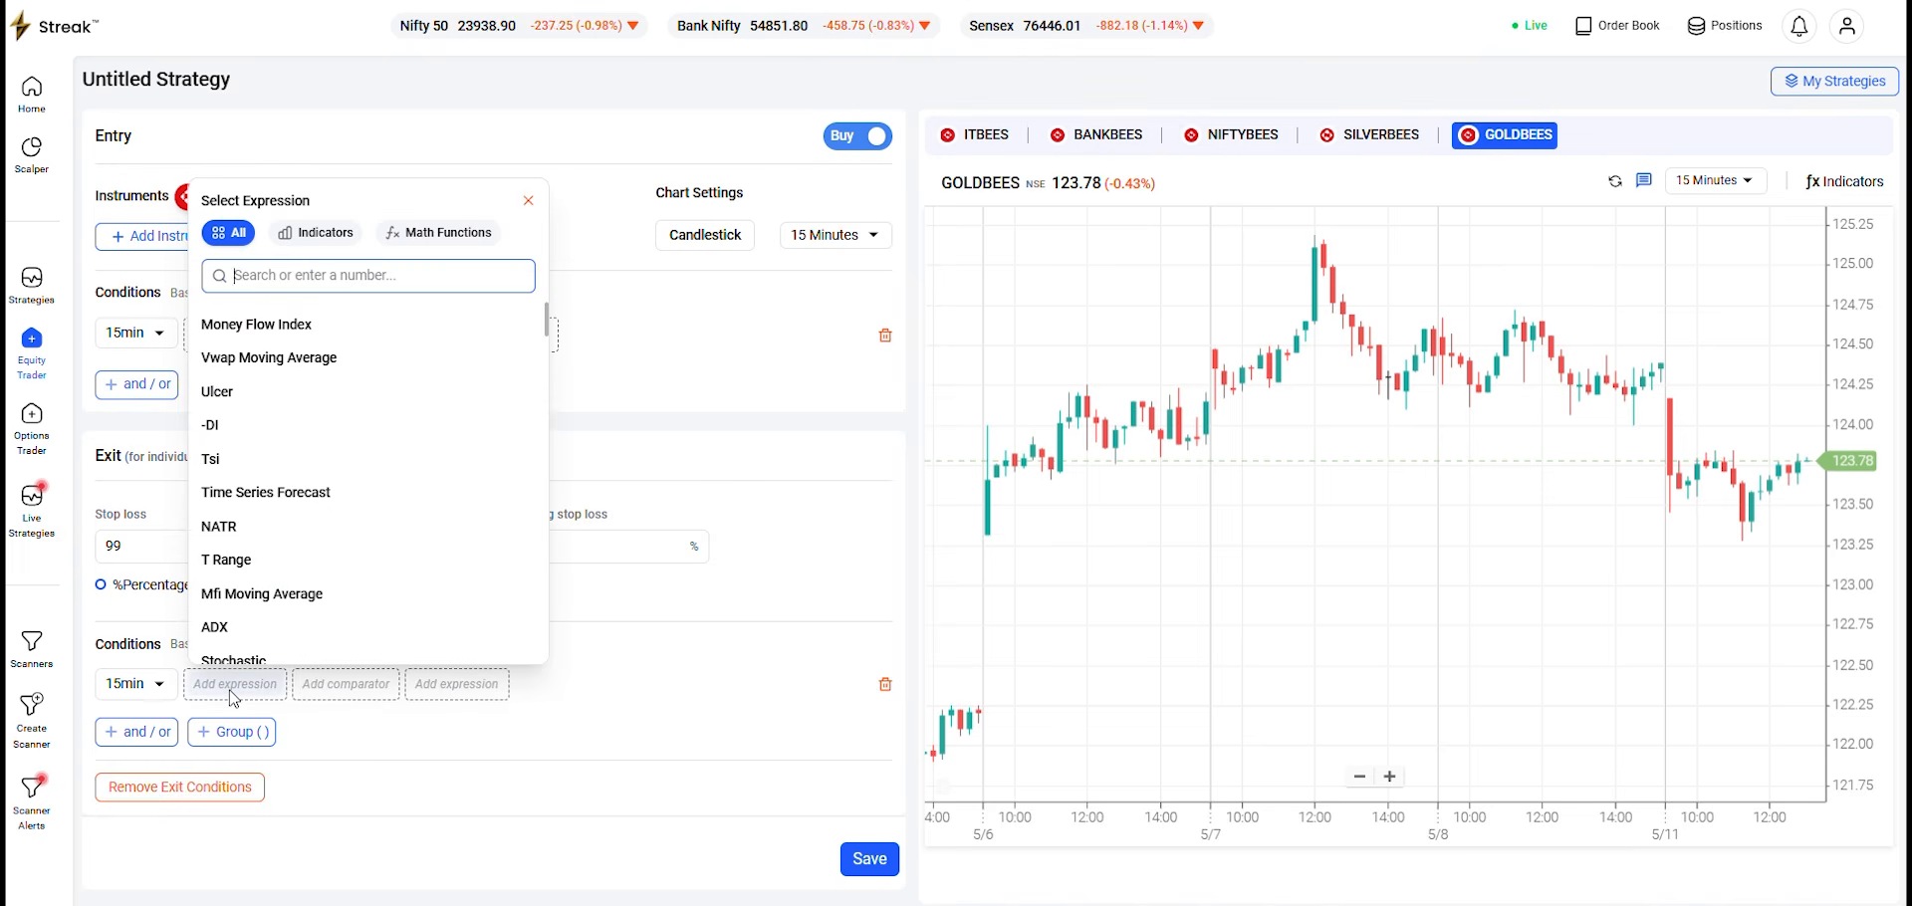
pyautogui.write('CLO')
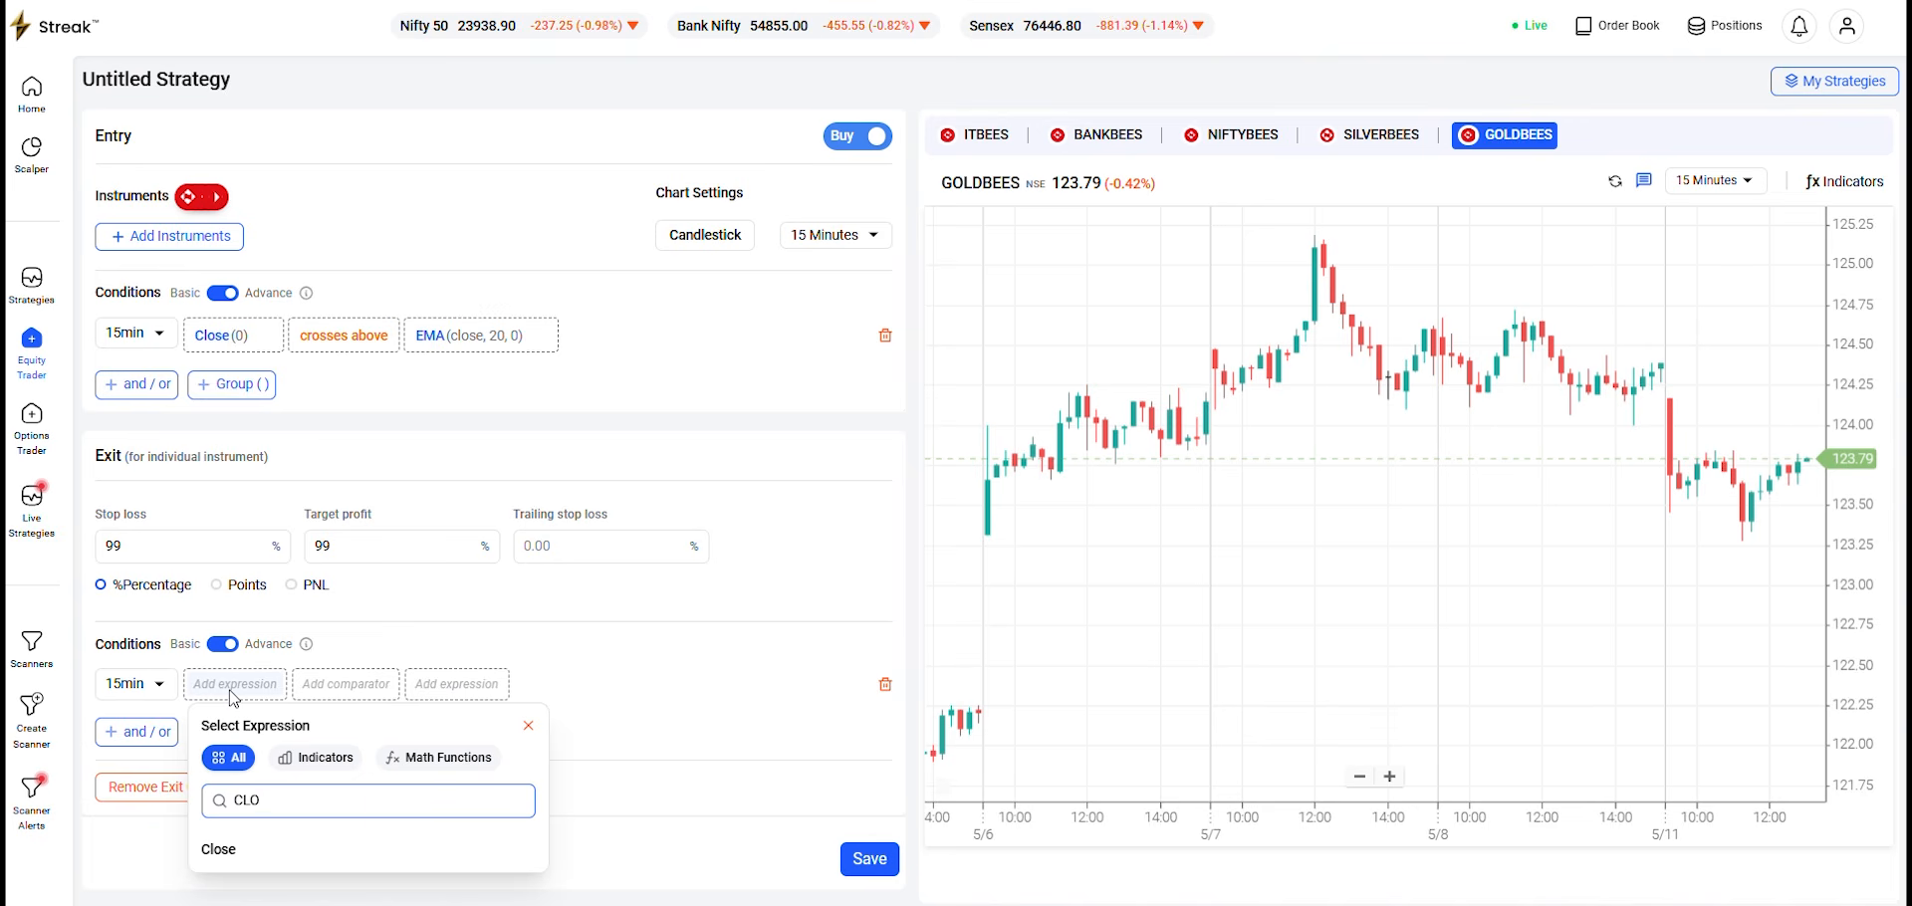
pyautogui.click(220, 847)
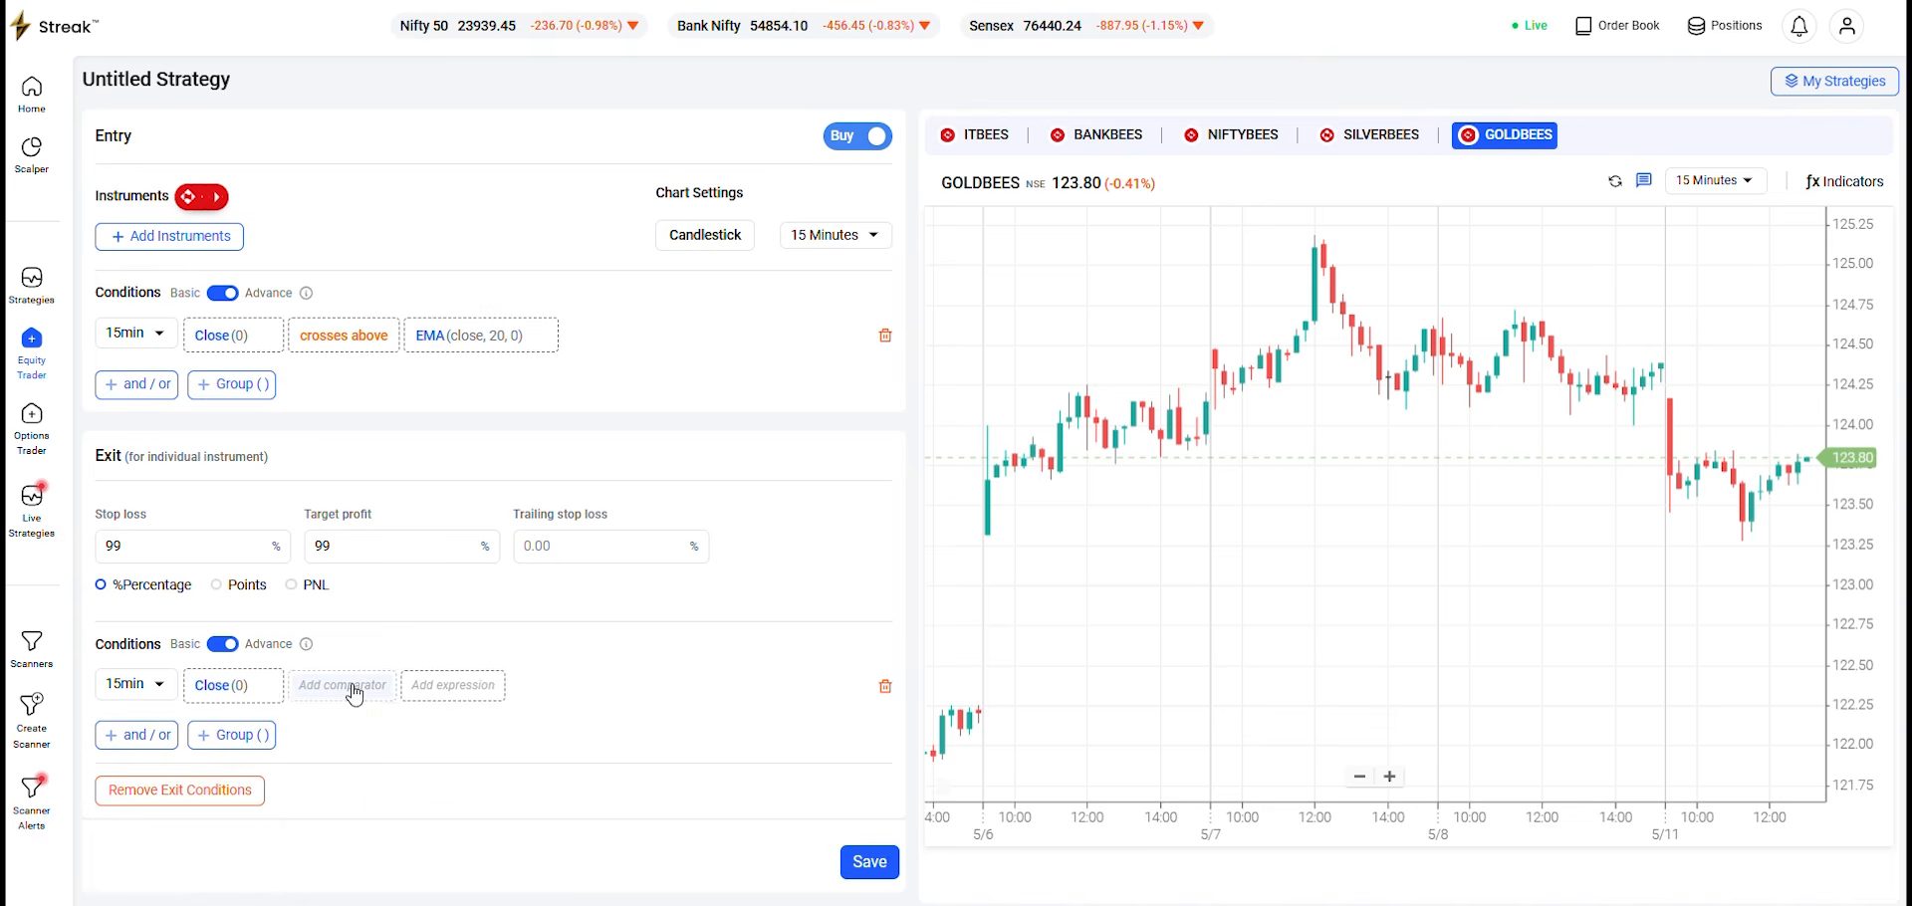
pyautogui.click(356, 686)
pyautogui.write('CR')
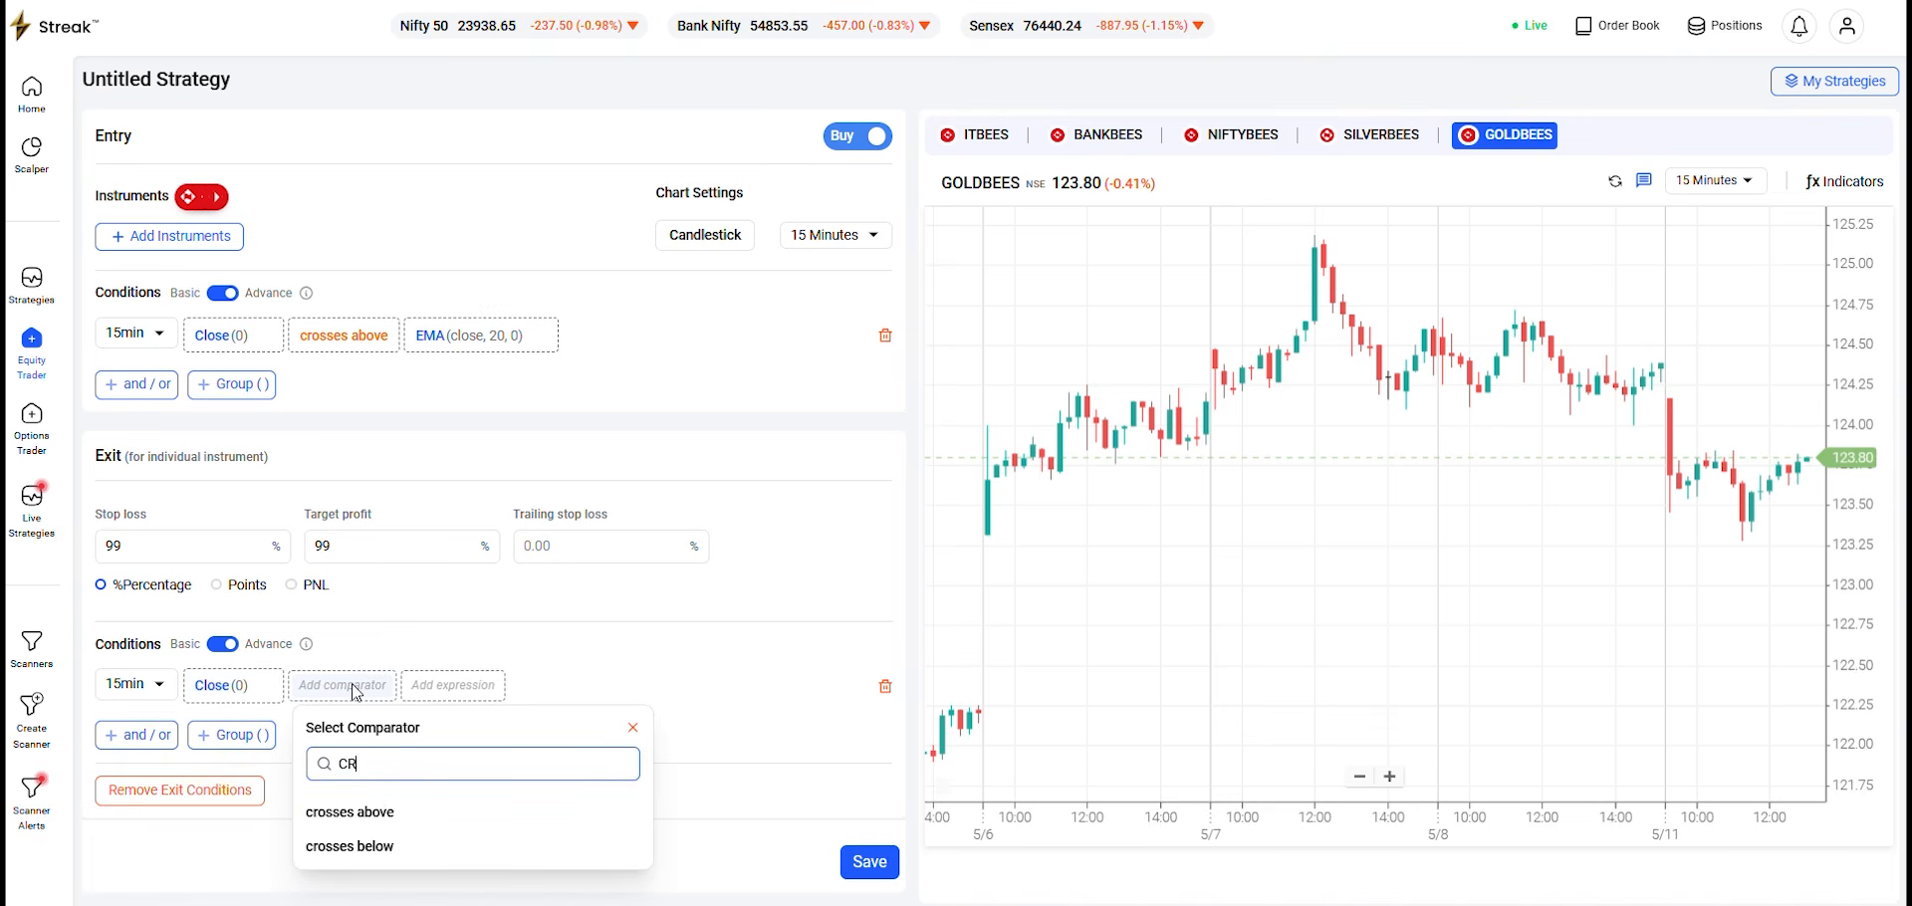
pyautogui.click(384, 846)
pyautogui.click(458, 687)
pyautogui.write('EMA')
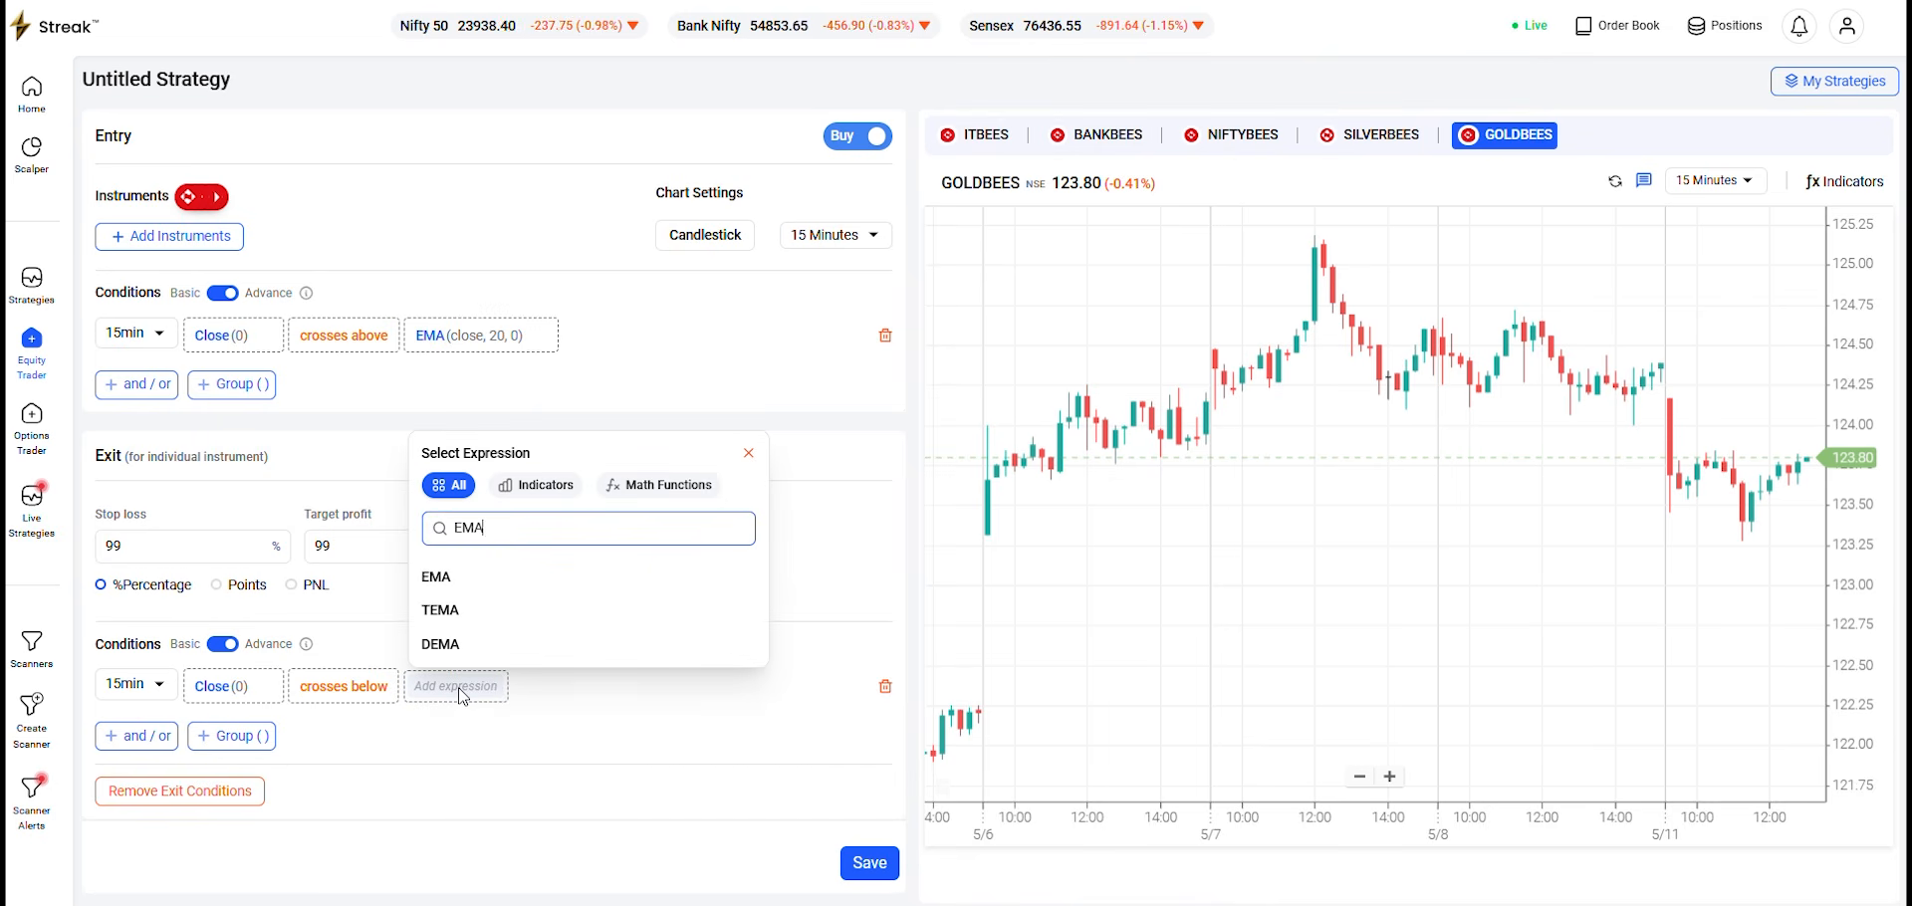
pyautogui.click(438, 577)
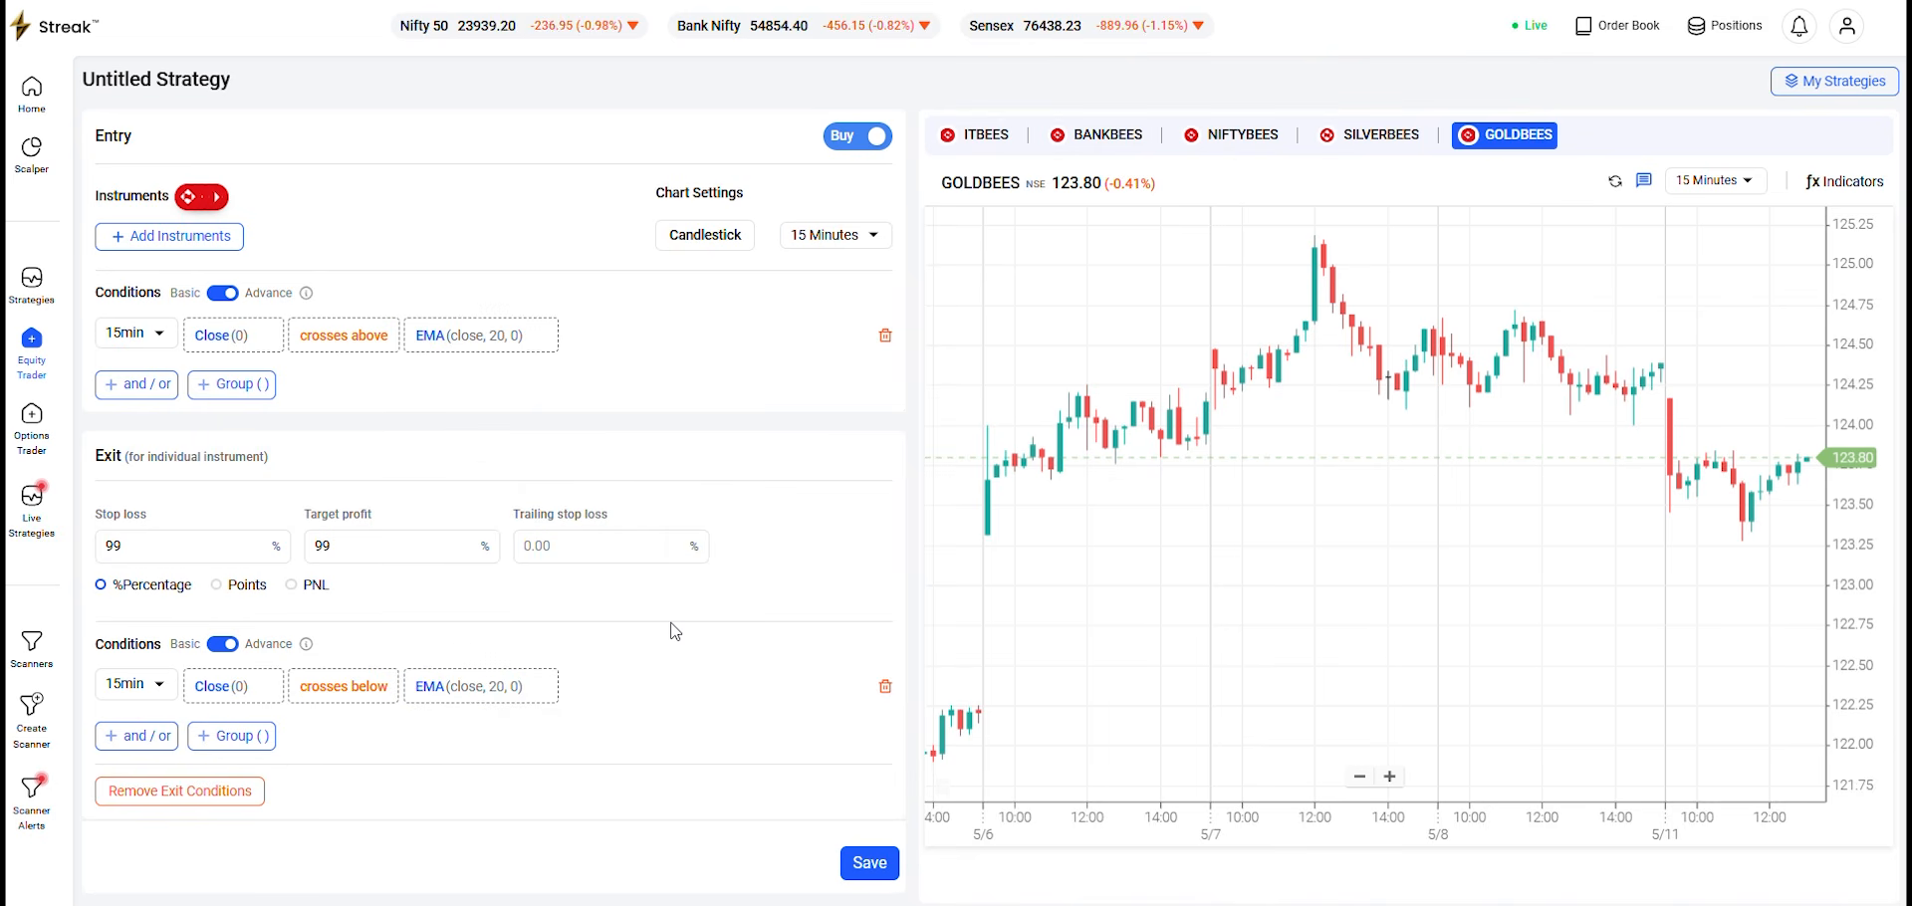
# Save the strategy under the name ETF BACKTEST 2.
pyautogui.click(871, 865)
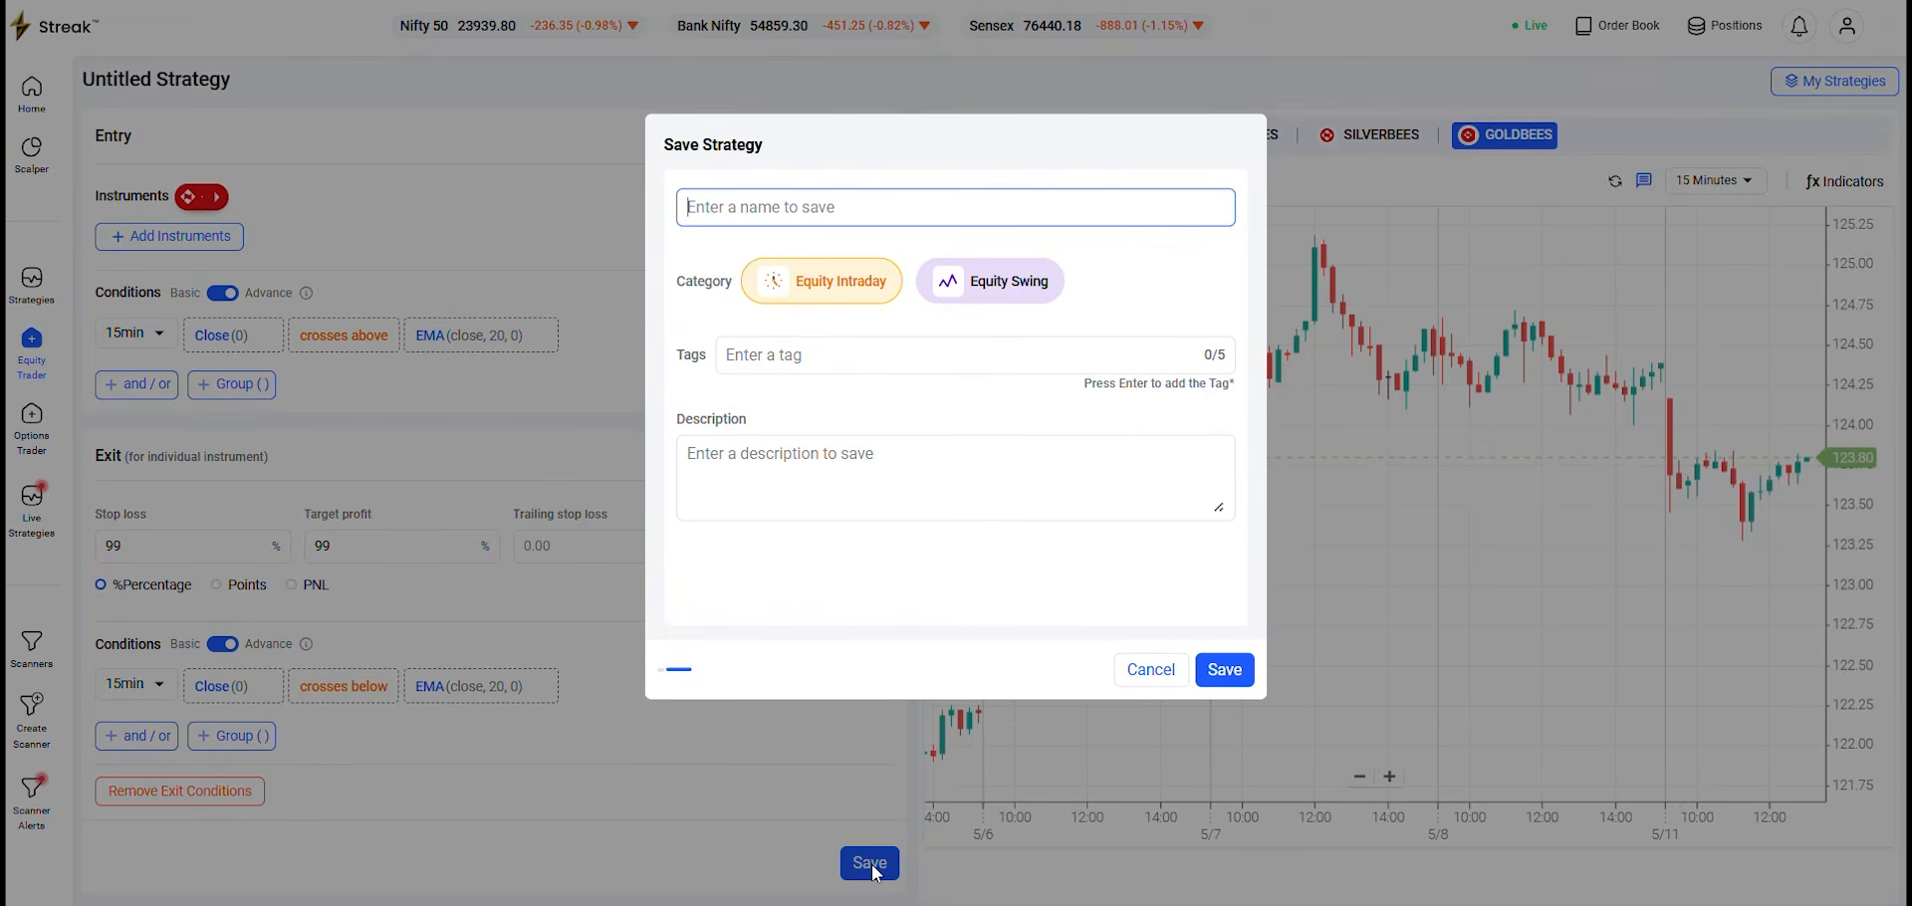
pyautogui.write('F BACKTEST 1')
pyautogui.press('BackSpace')
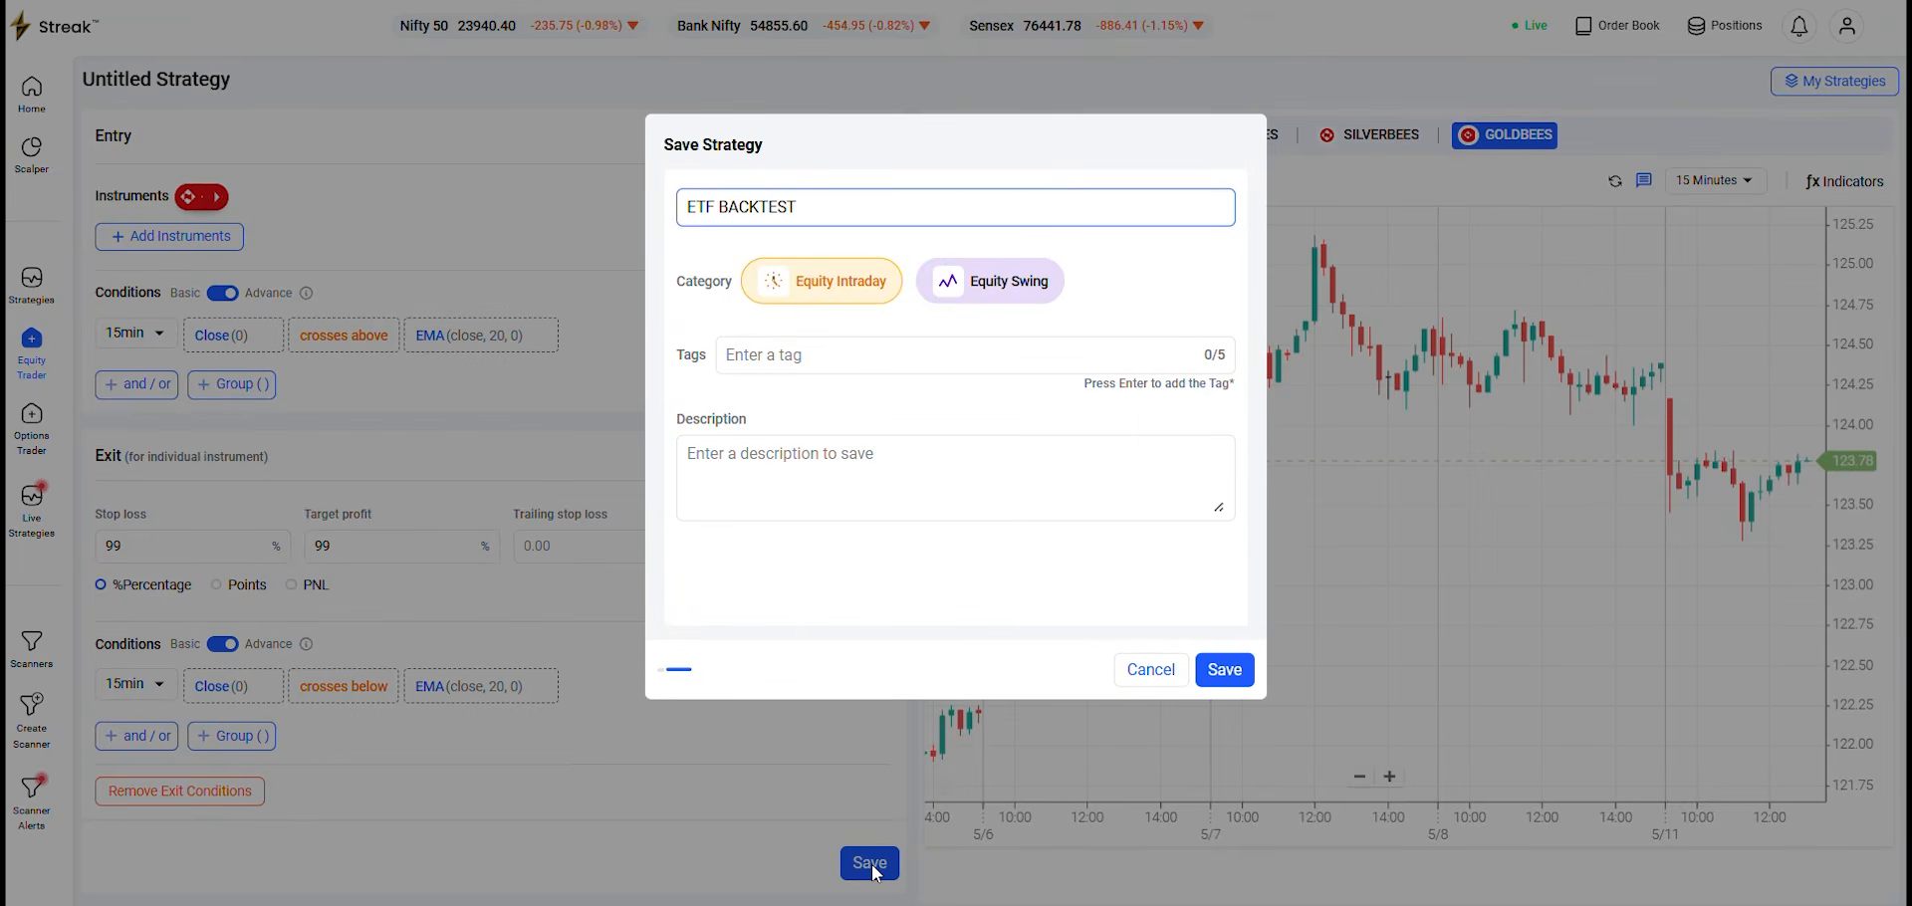
pyautogui.write('3')
pyautogui.click(1222, 672)
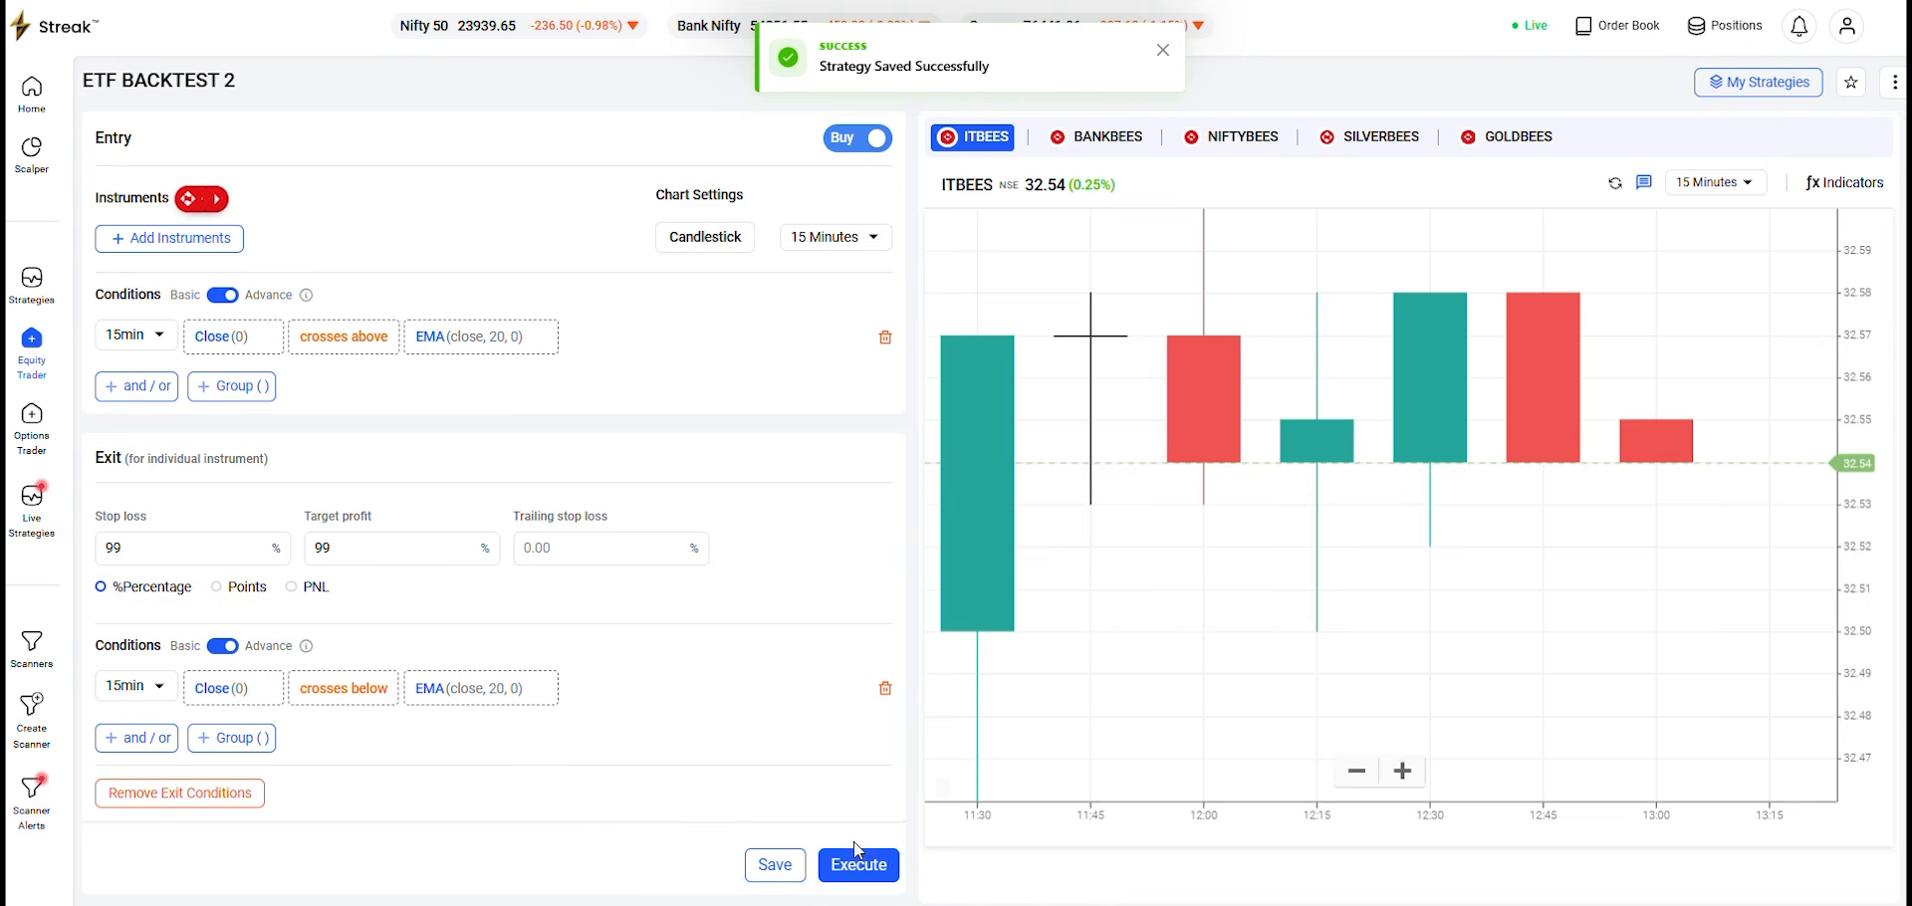
# Execute the saved strategy as a backtest with the Longterm (CNC) holding type.
pyautogui.click(860, 869)
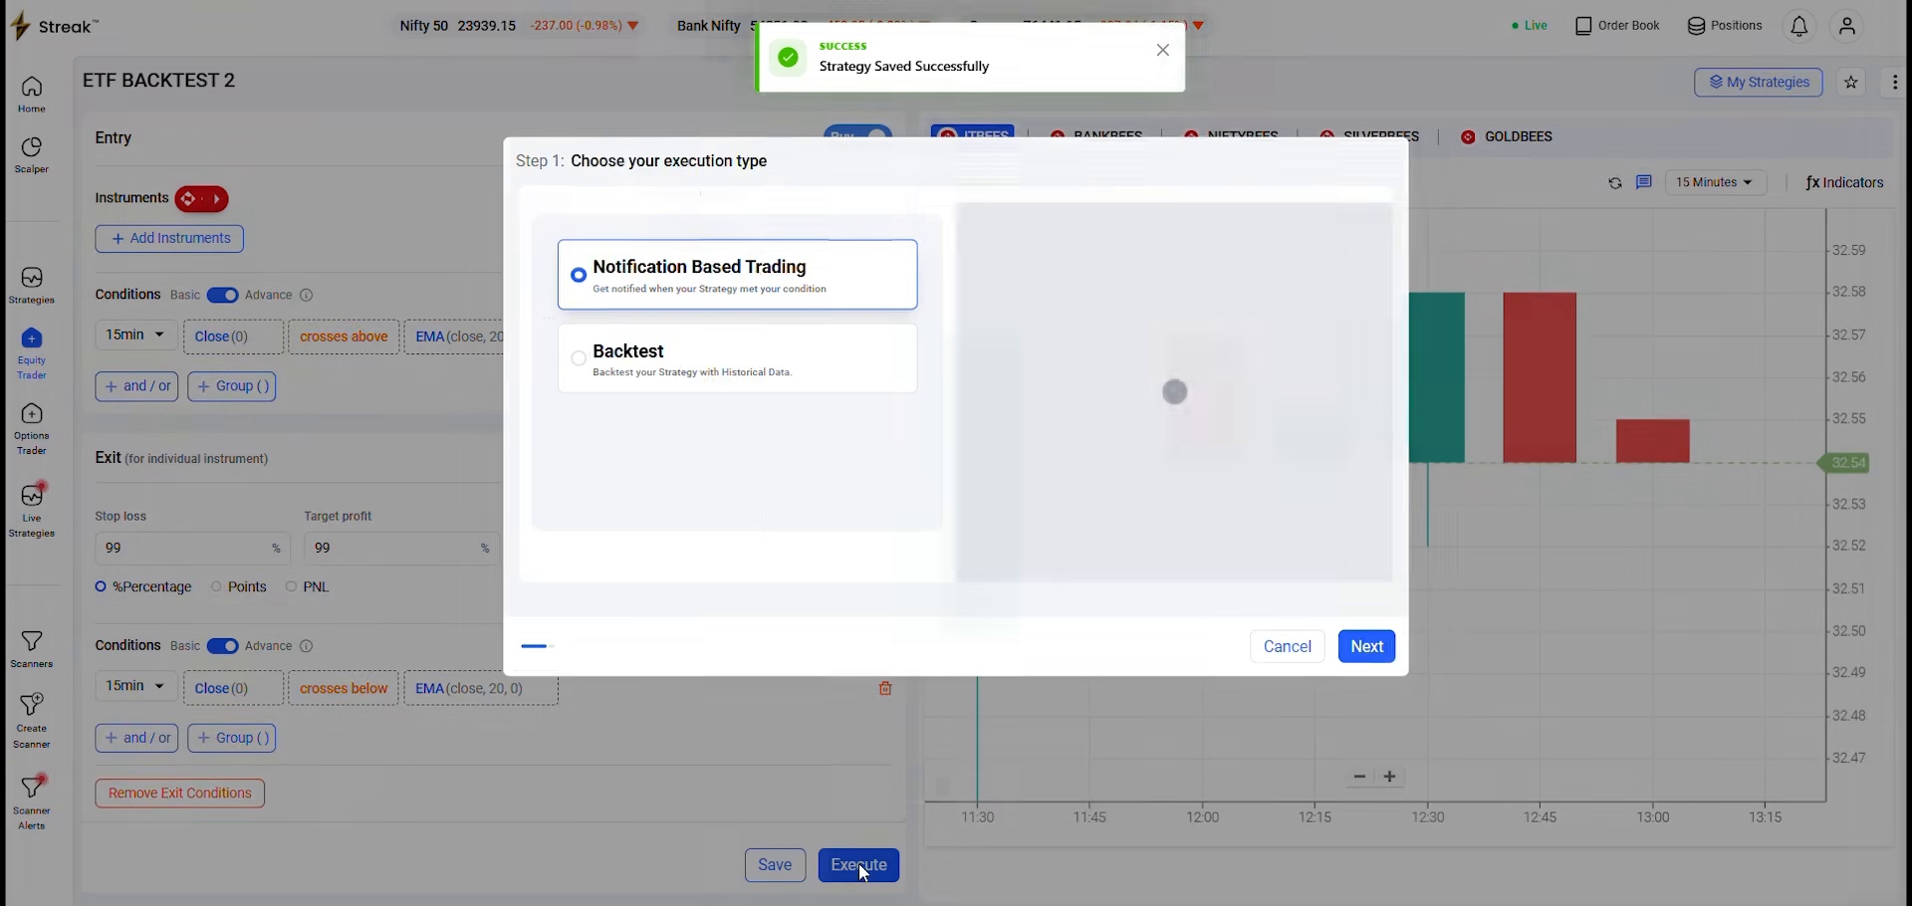
pyautogui.click(664, 376)
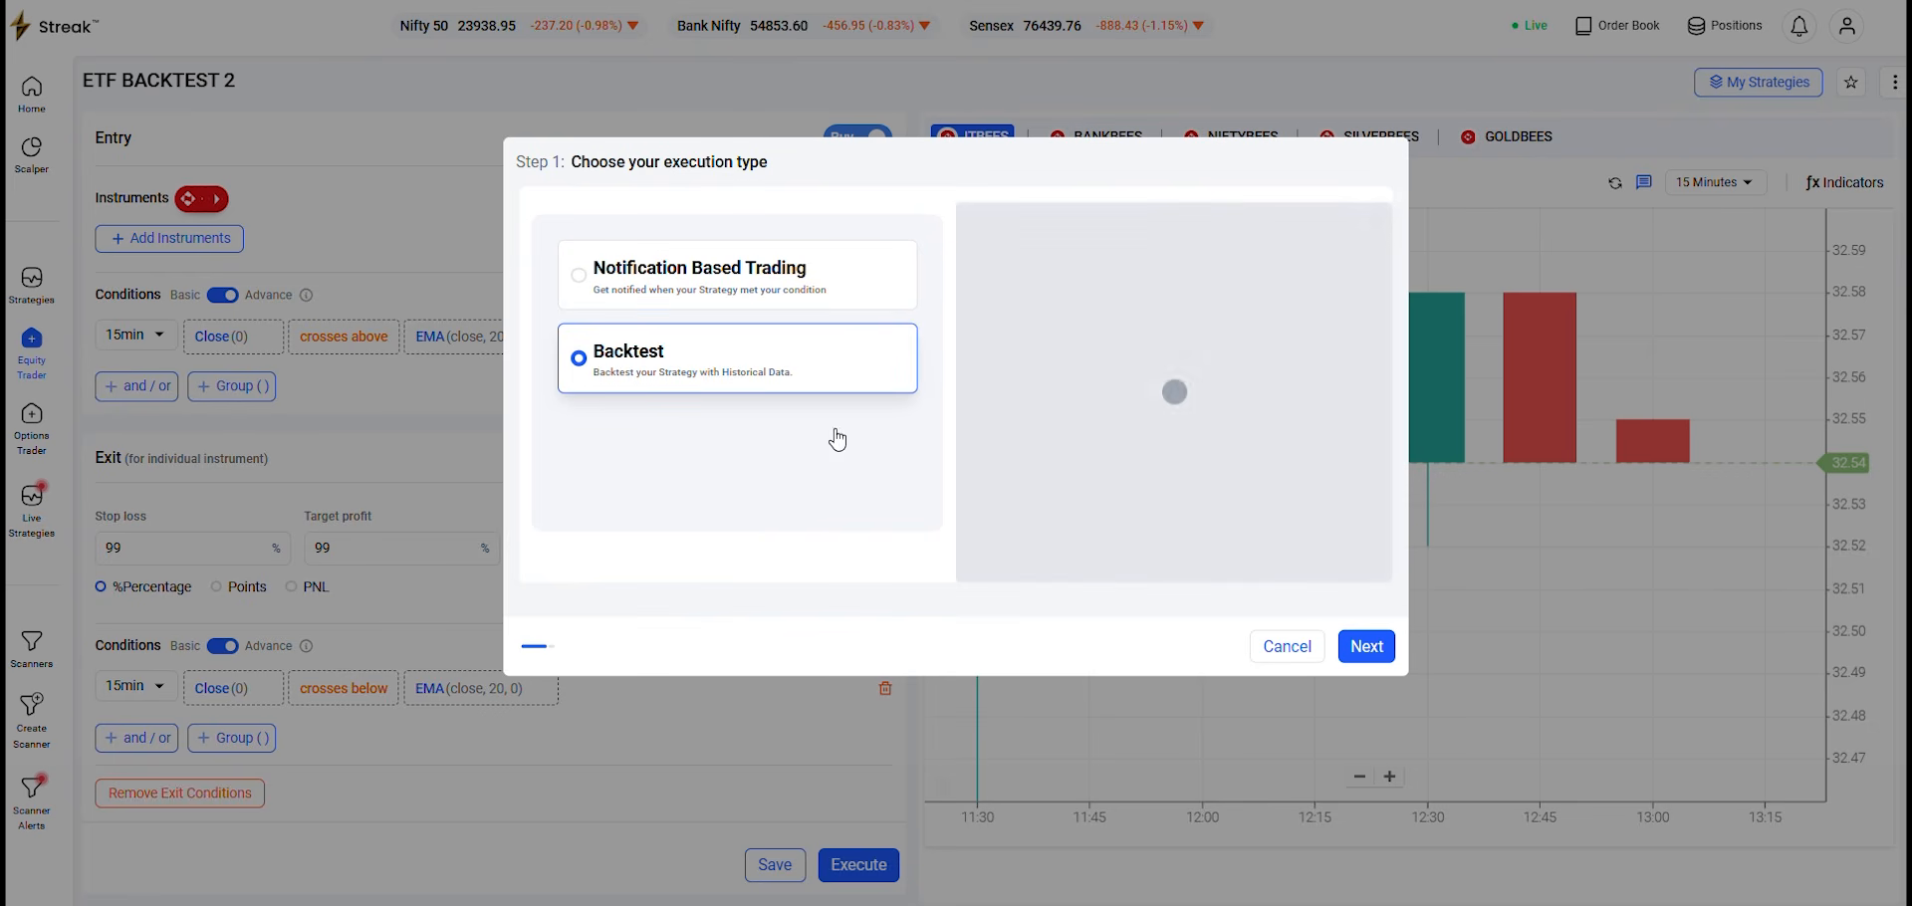
pyautogui.click(1360, 649)
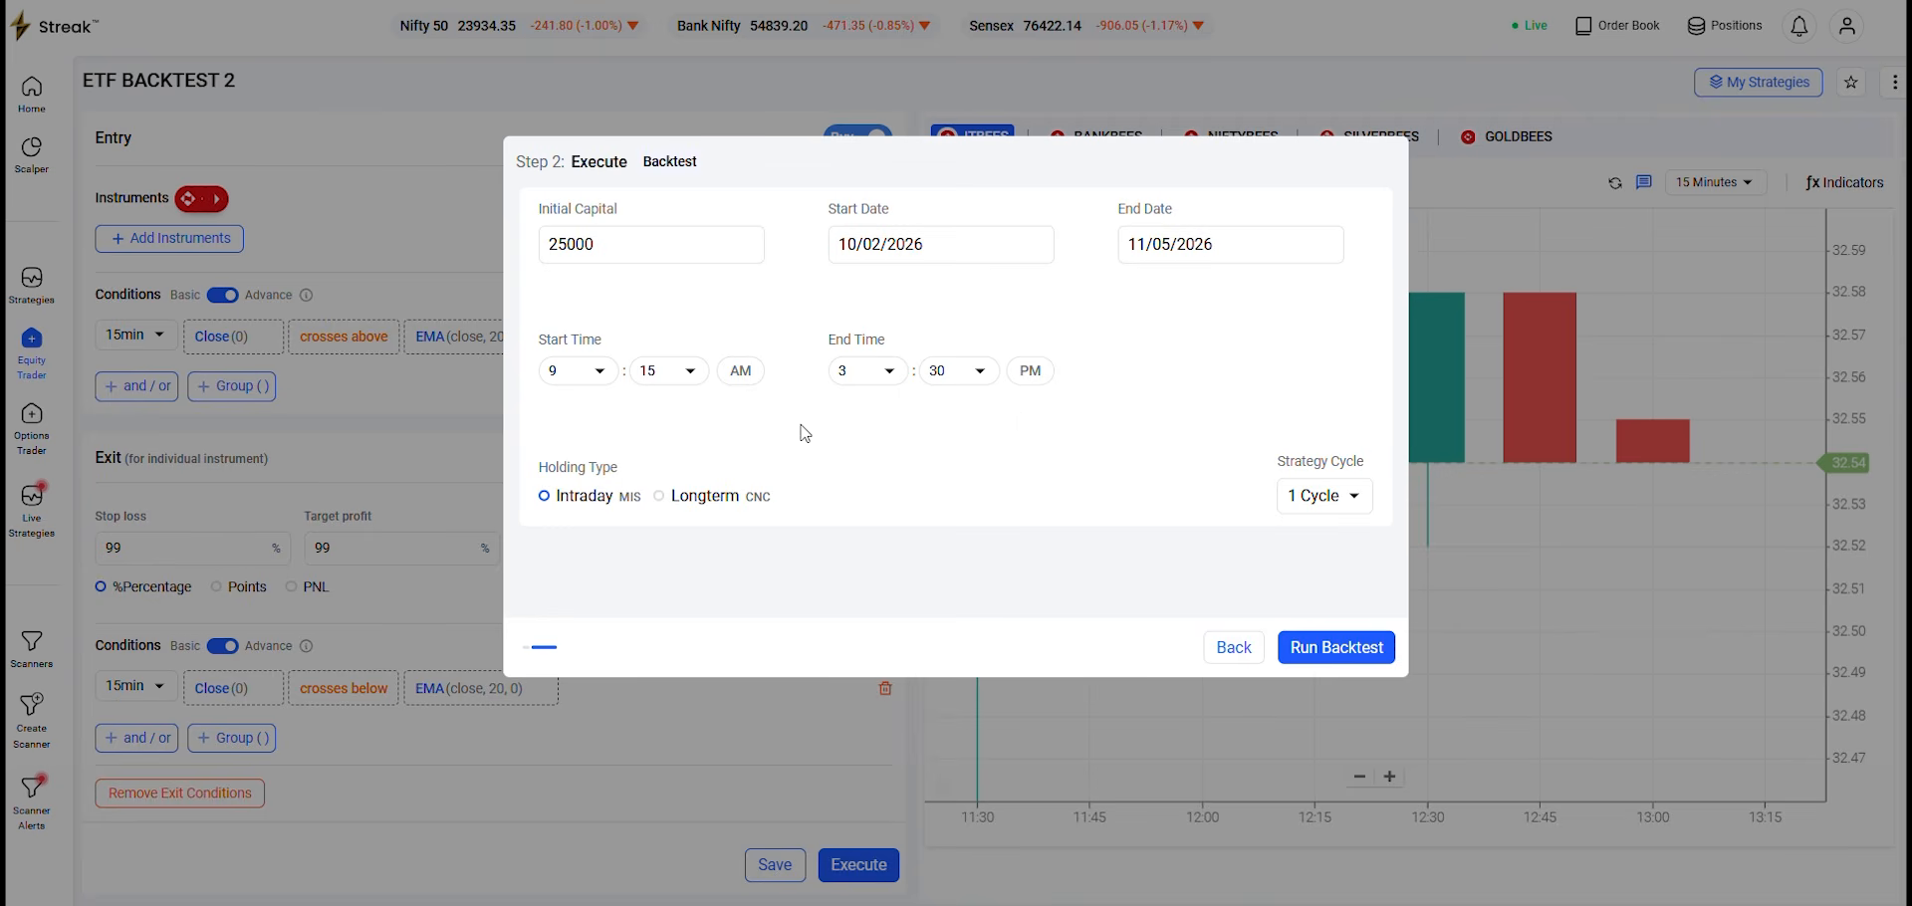
pyautogui.click(673, 503)
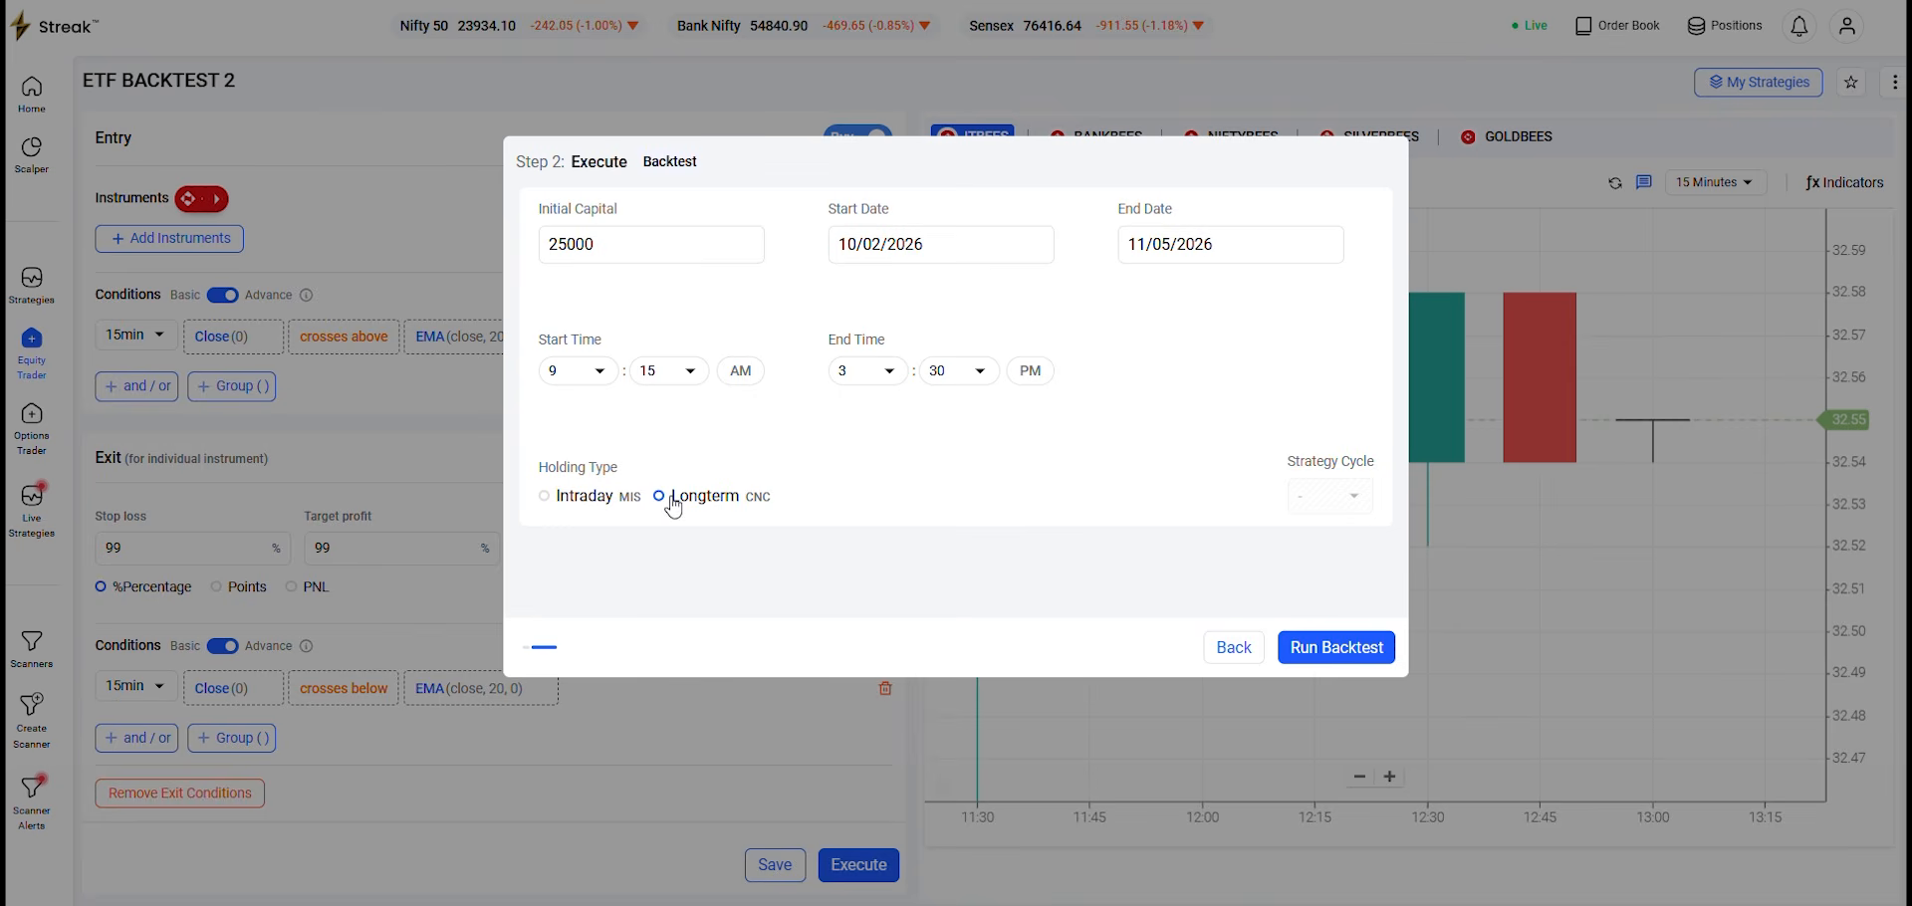
pyautogui.click(1314, 653)
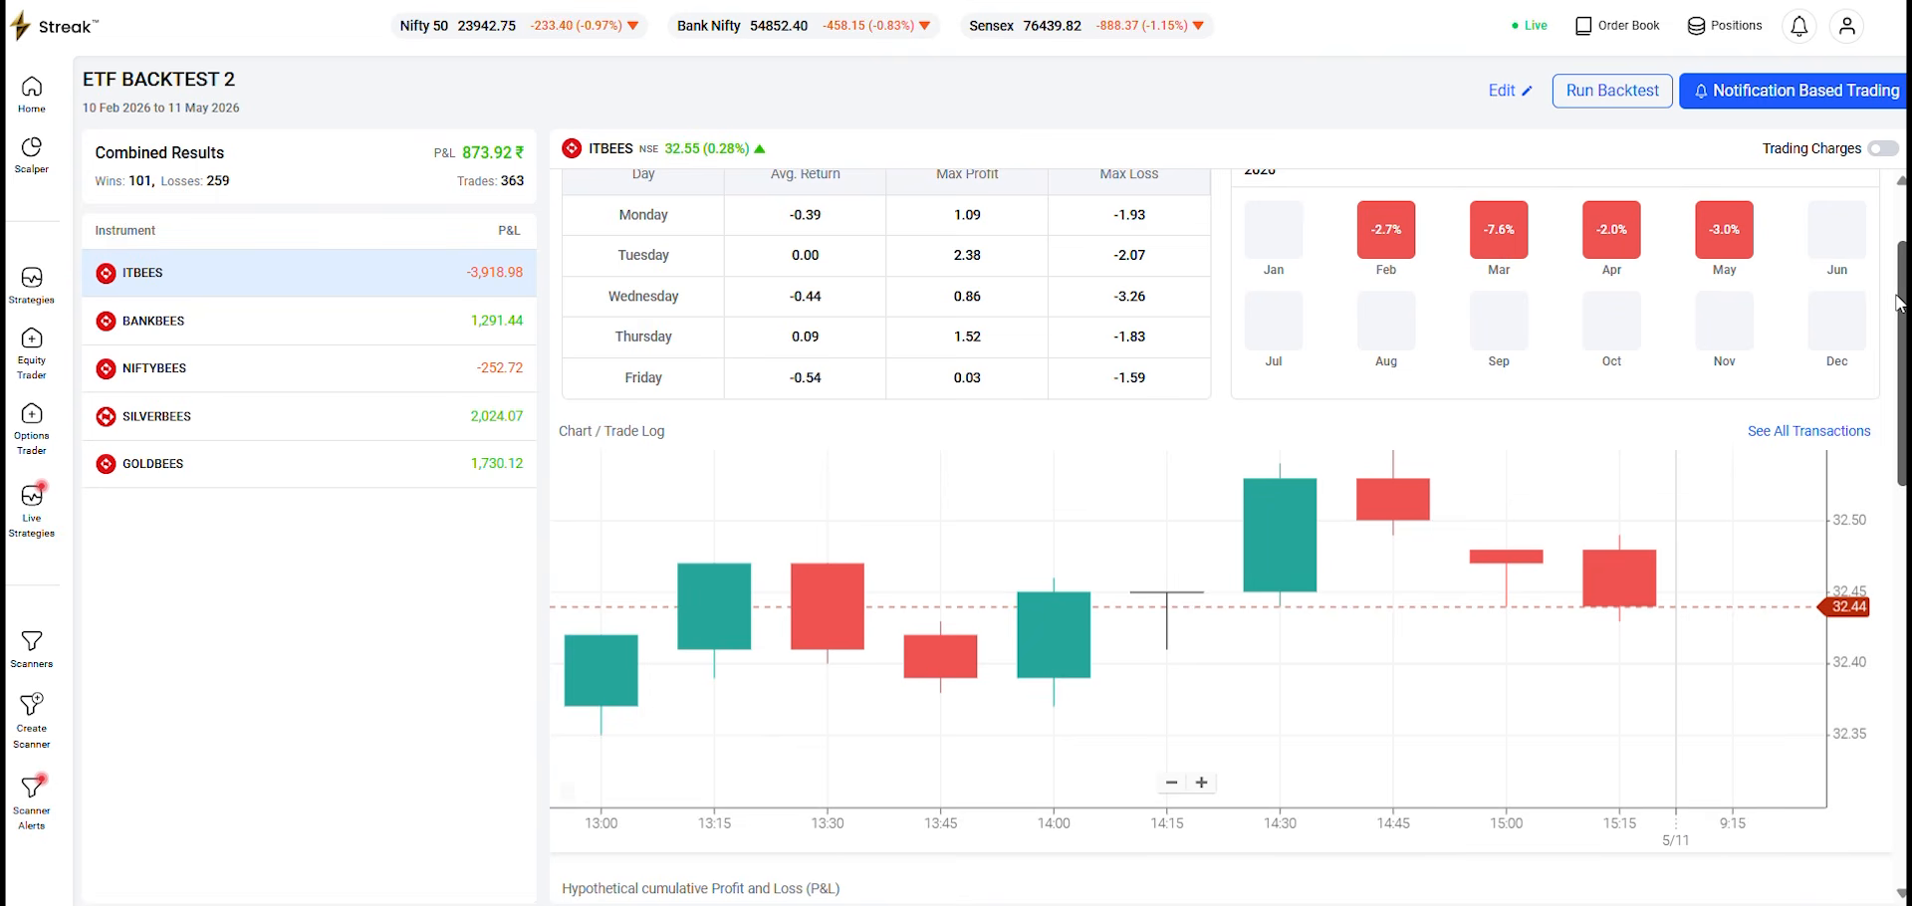
# Review the backtest results for ITBEES and GOLDBEES, including the last page of the GOLDBEES trade log and its P&L chart.
pyautogui.moveTo(1901, 298); pyautogui.dragTo(1902, 237)
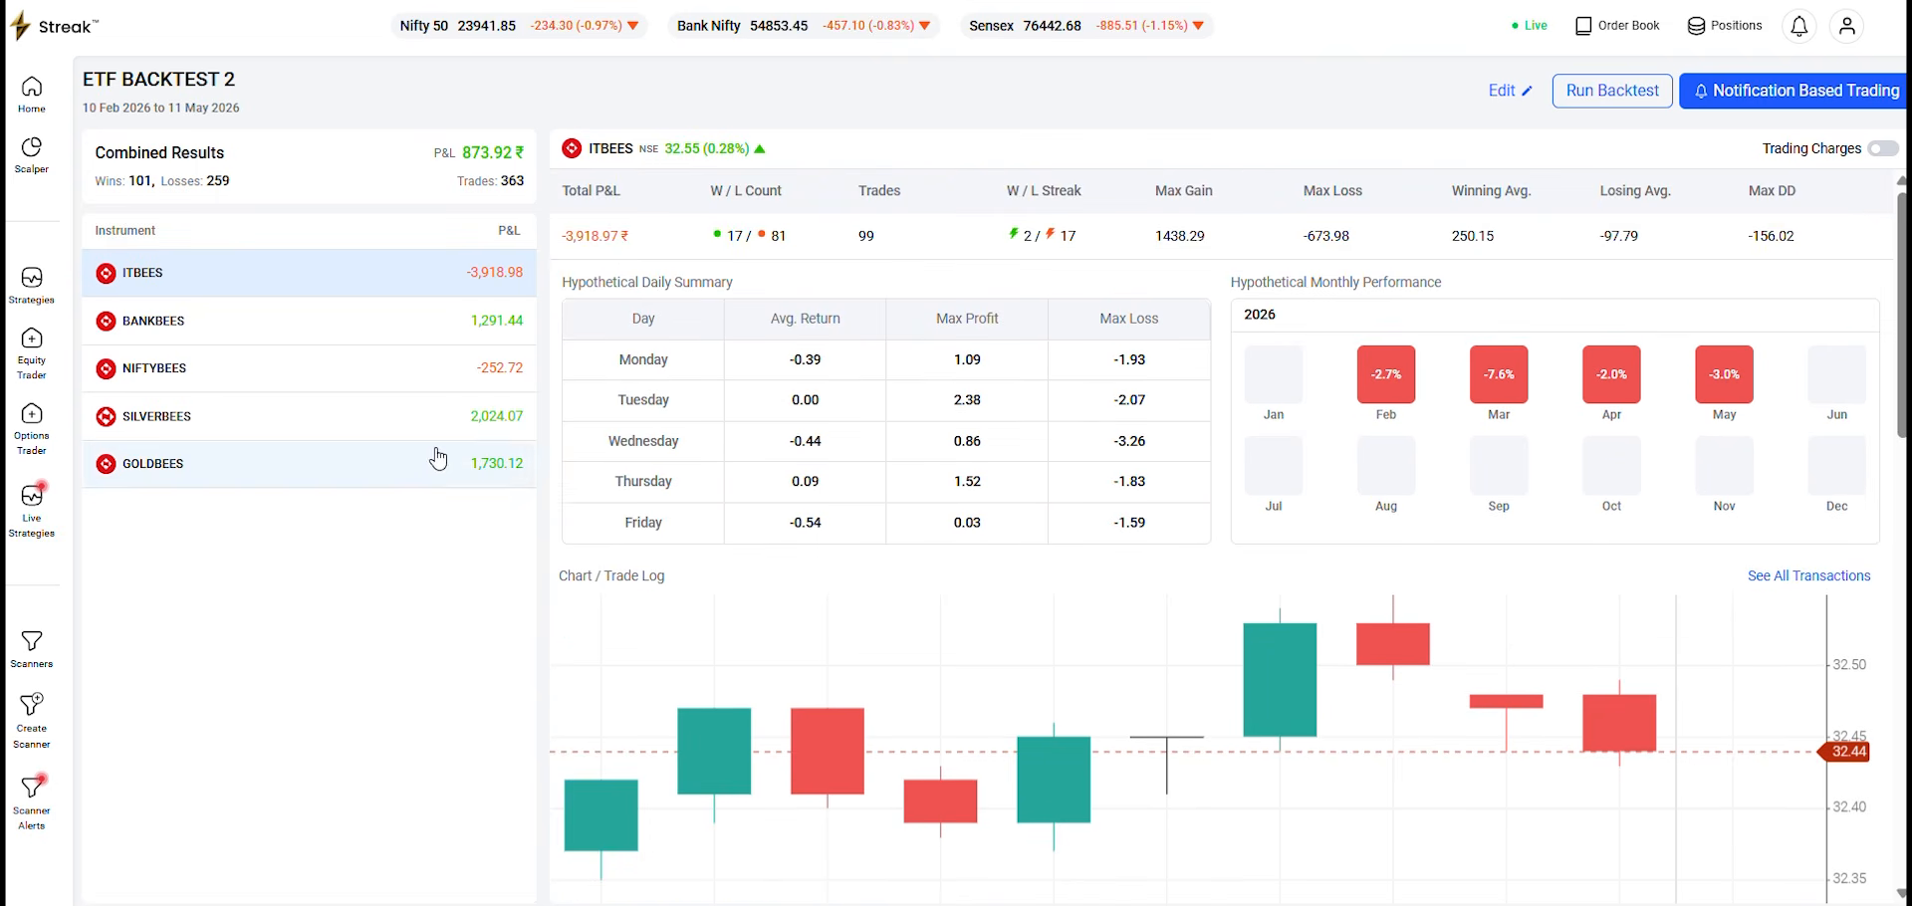
pyautogui.click(287, 463)
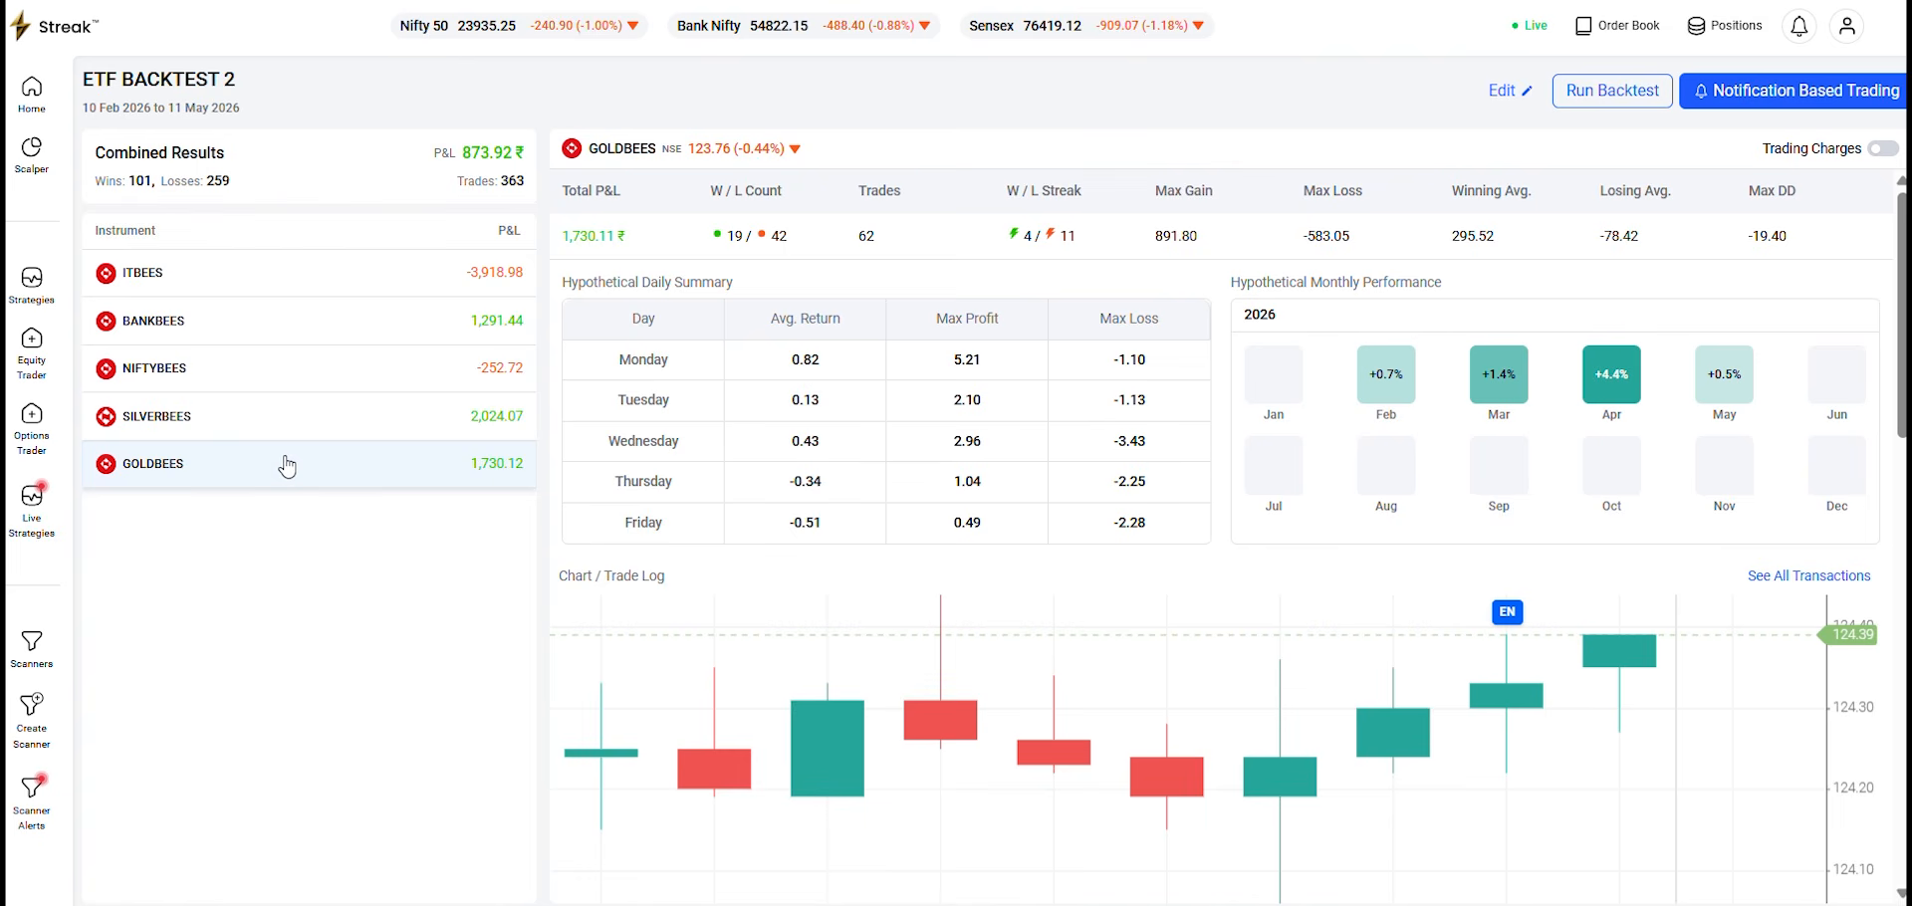
pyautogui.click(287, 465)
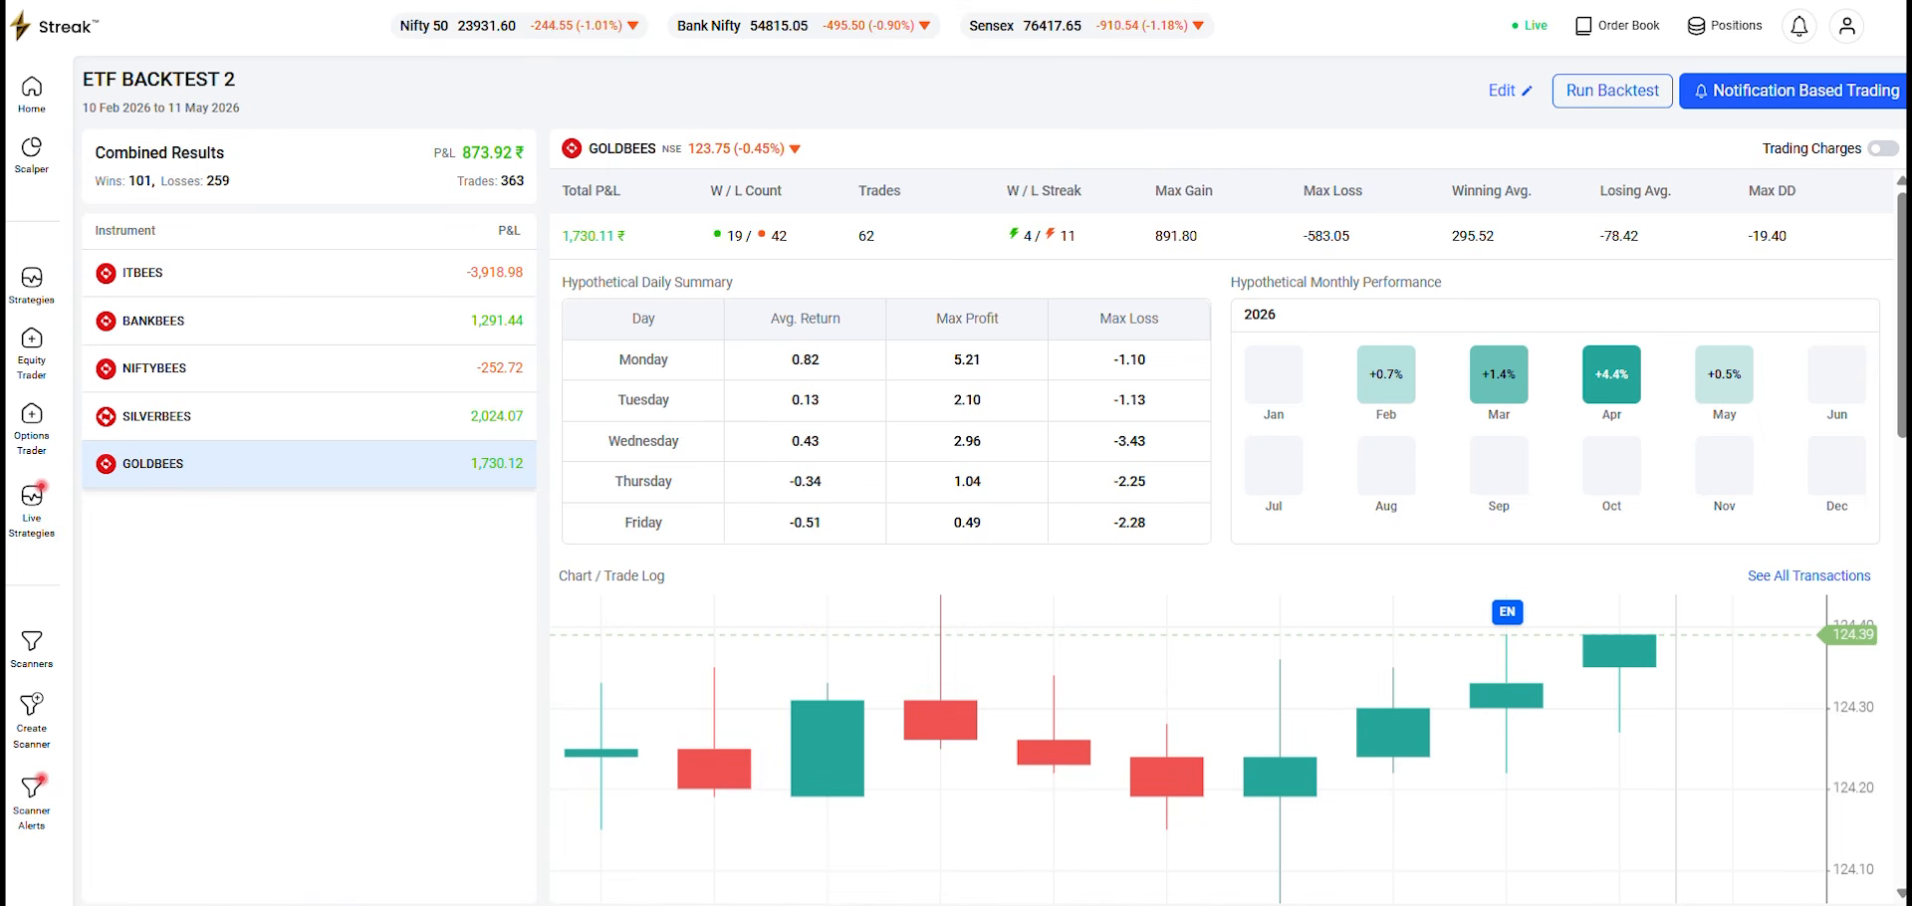
pyautogui.scroll(-2, 1374, 418)
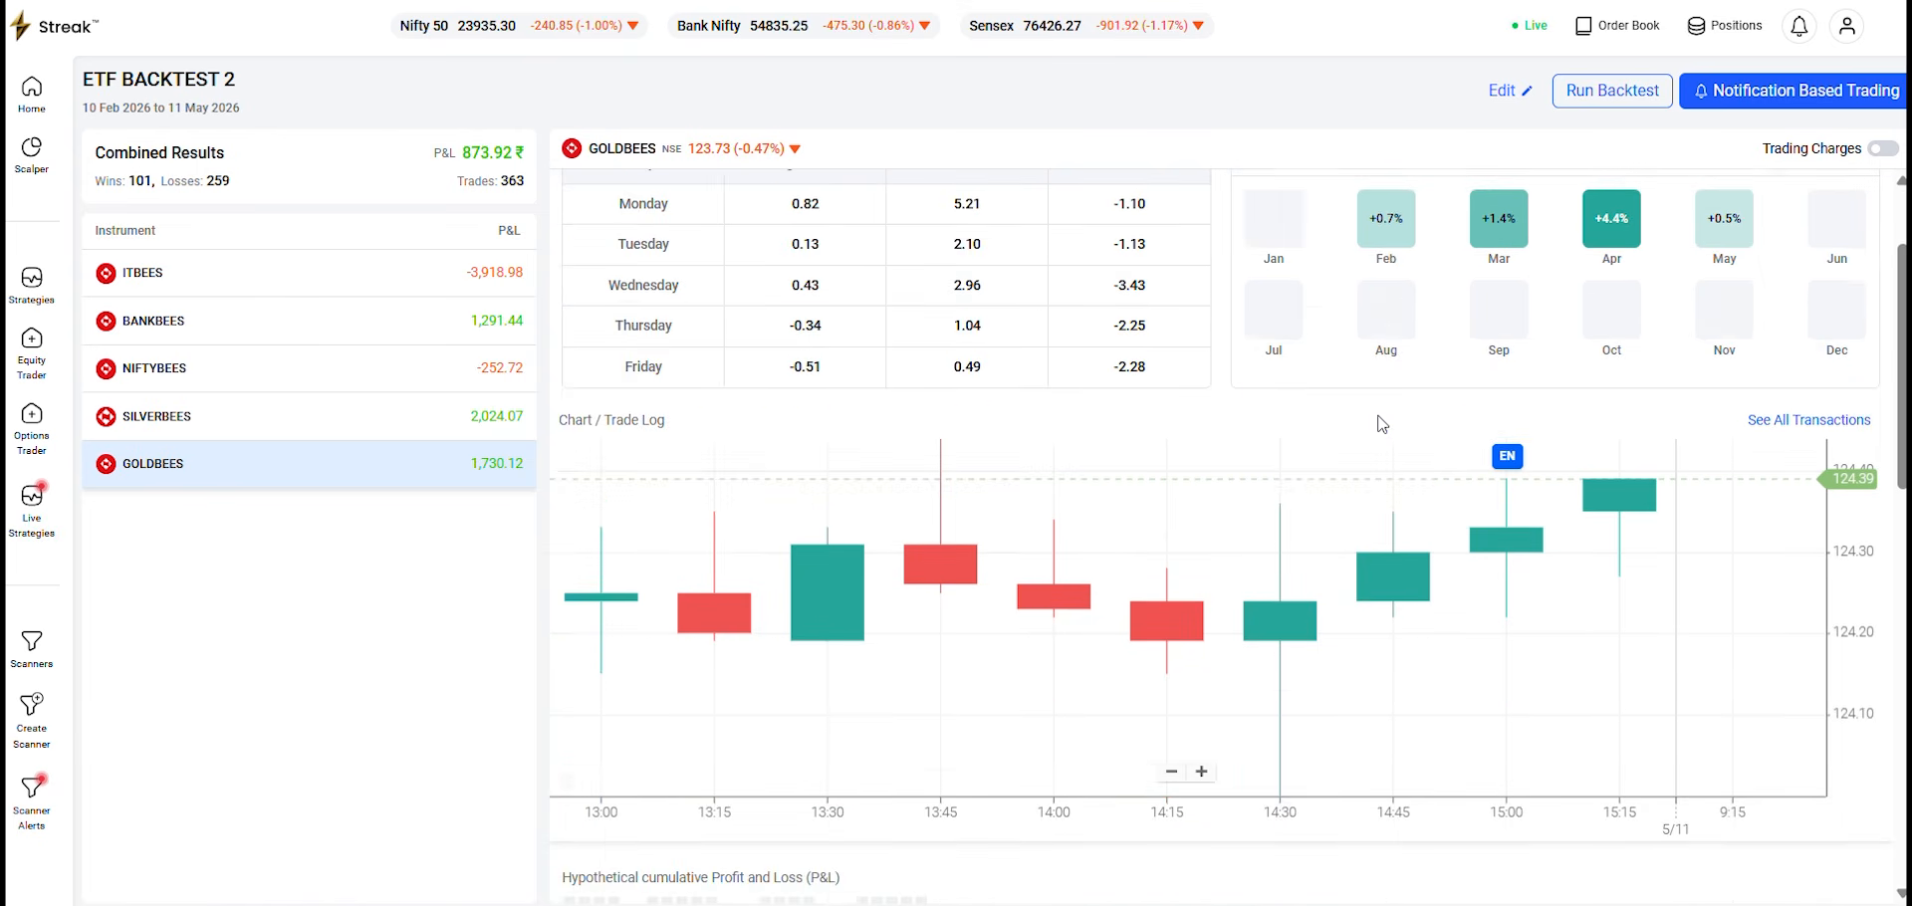
pyautogui.click(1814, 426)
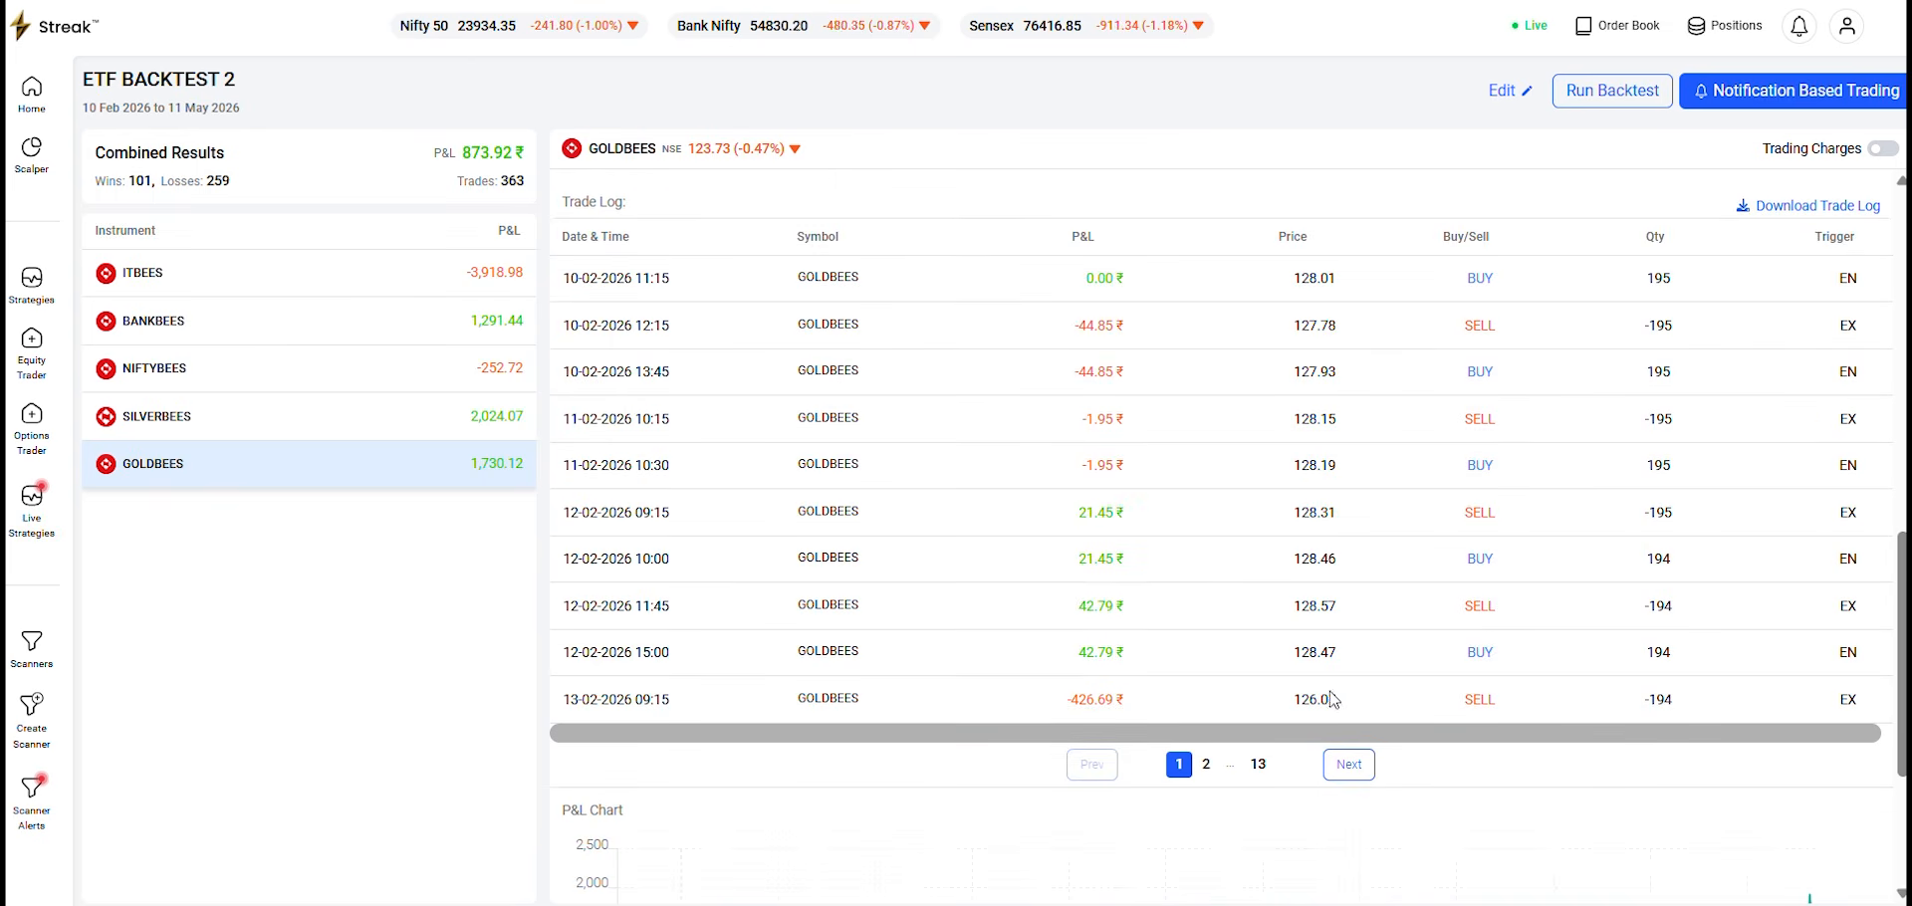
pyautogui.click(1259, 765)
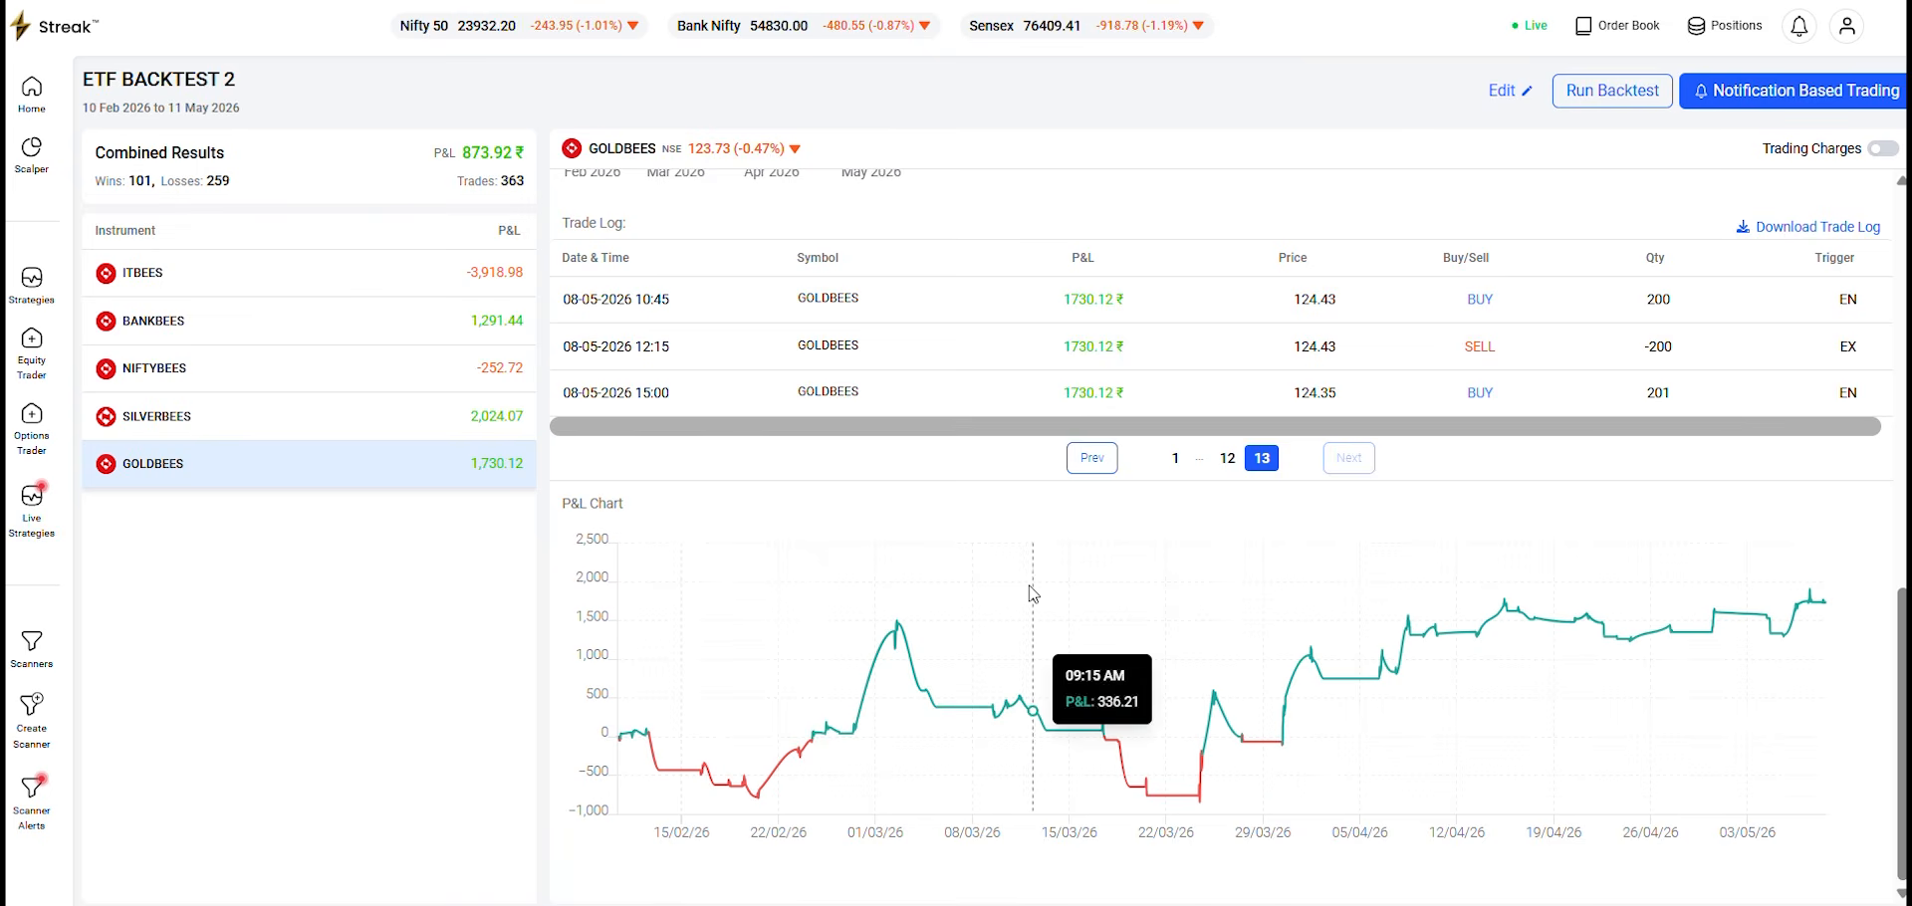
# Switch to the Zerodha chart of GOLDBEES and examine the latest 15-minute candles against the 20 EMA.
pyautogui.scroll(1, 1033, 593)
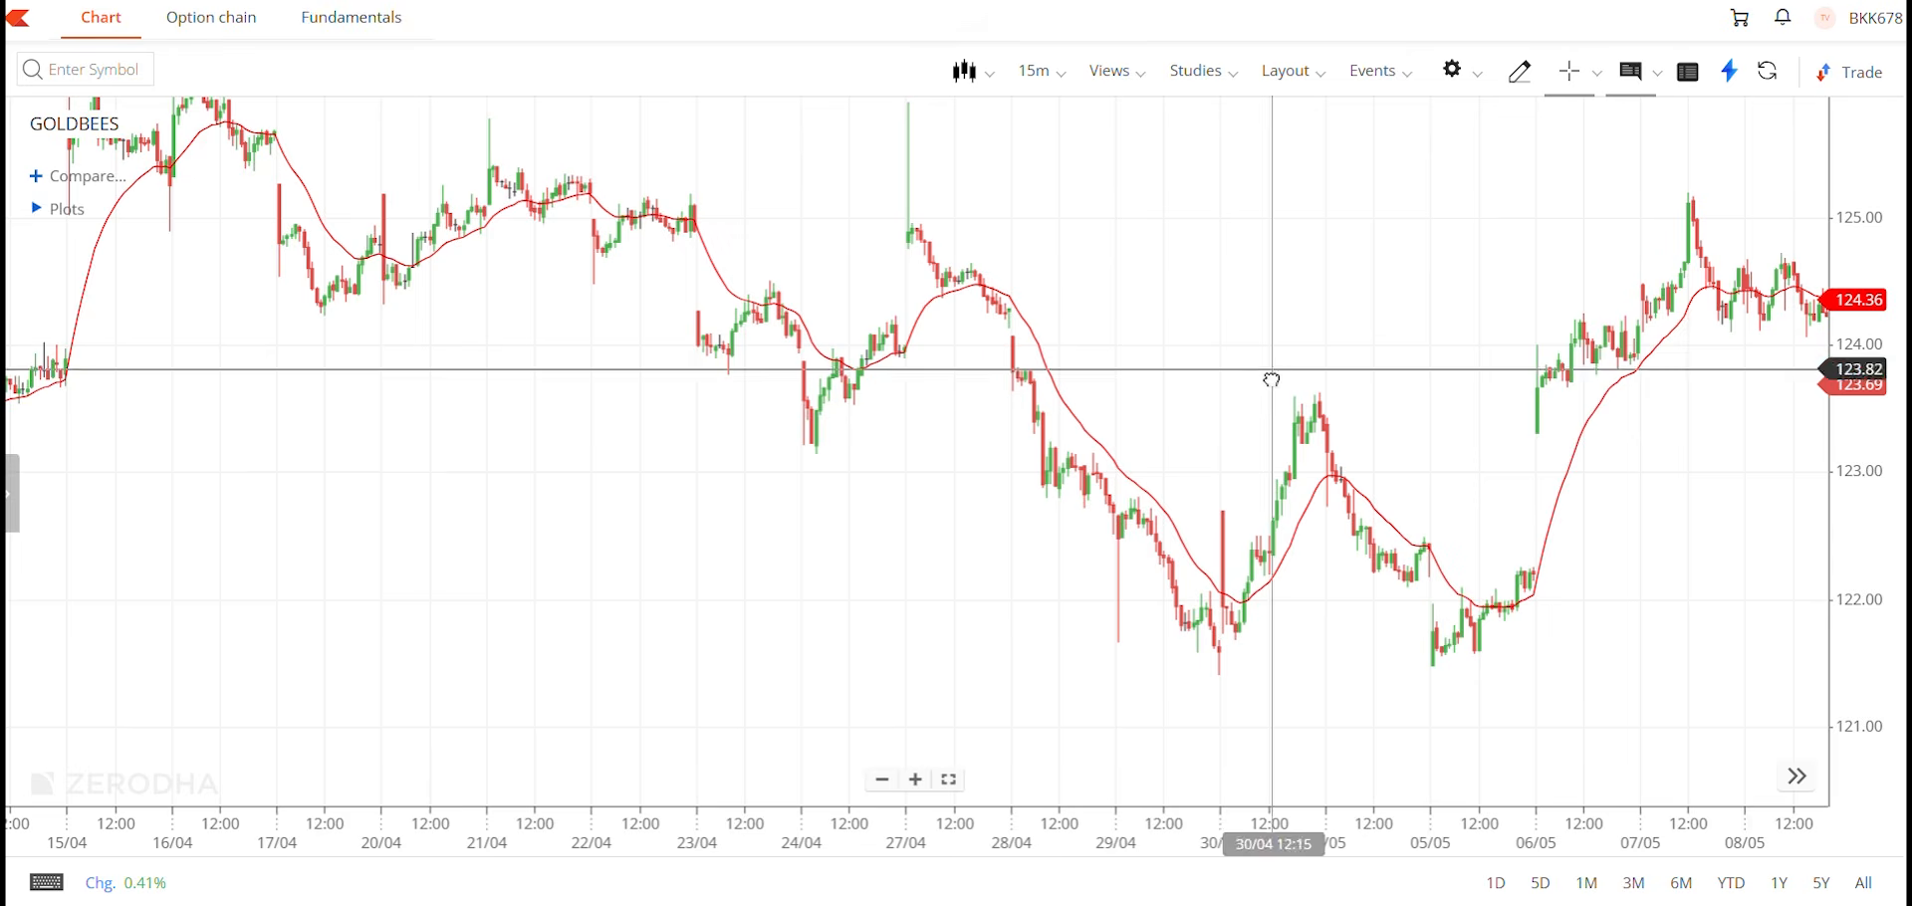
pyautogui.moveTo(1268, 380)
pyautogui.mouseDown()
pyautogui.moveTo(962, 409)
pyautogui.moveTo(764, 388)
pyautogui.mouseUp()
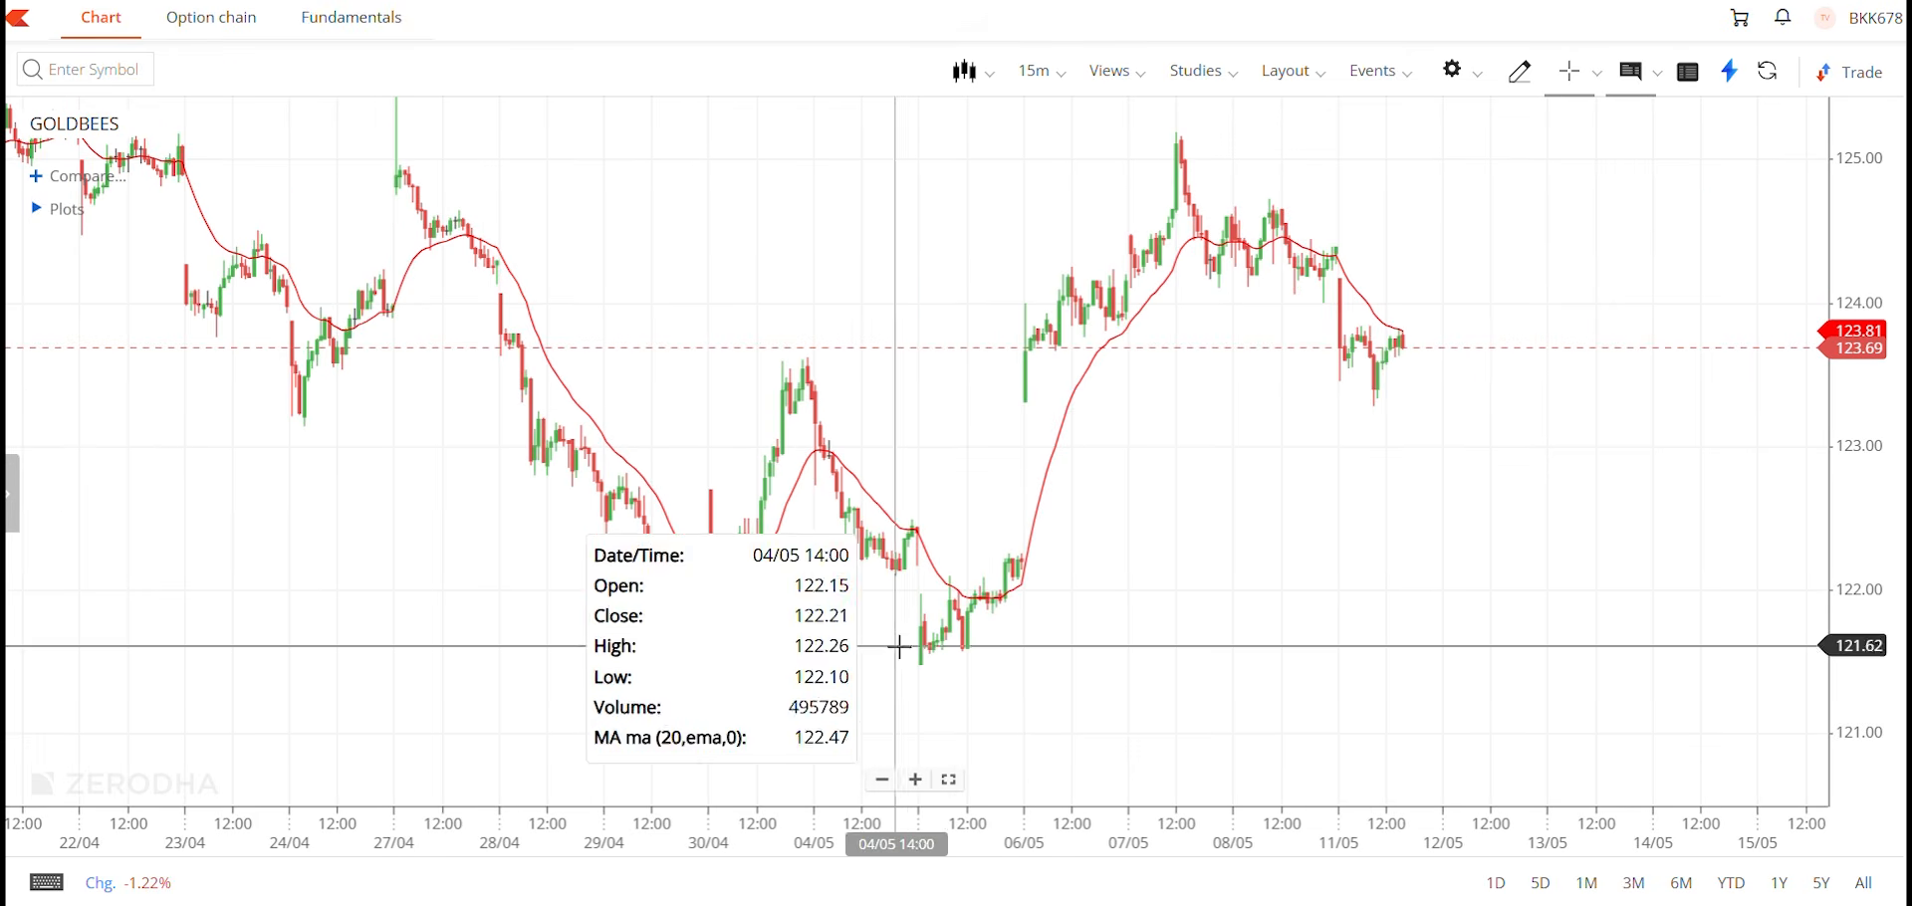
pyautogui.click(915, 779)
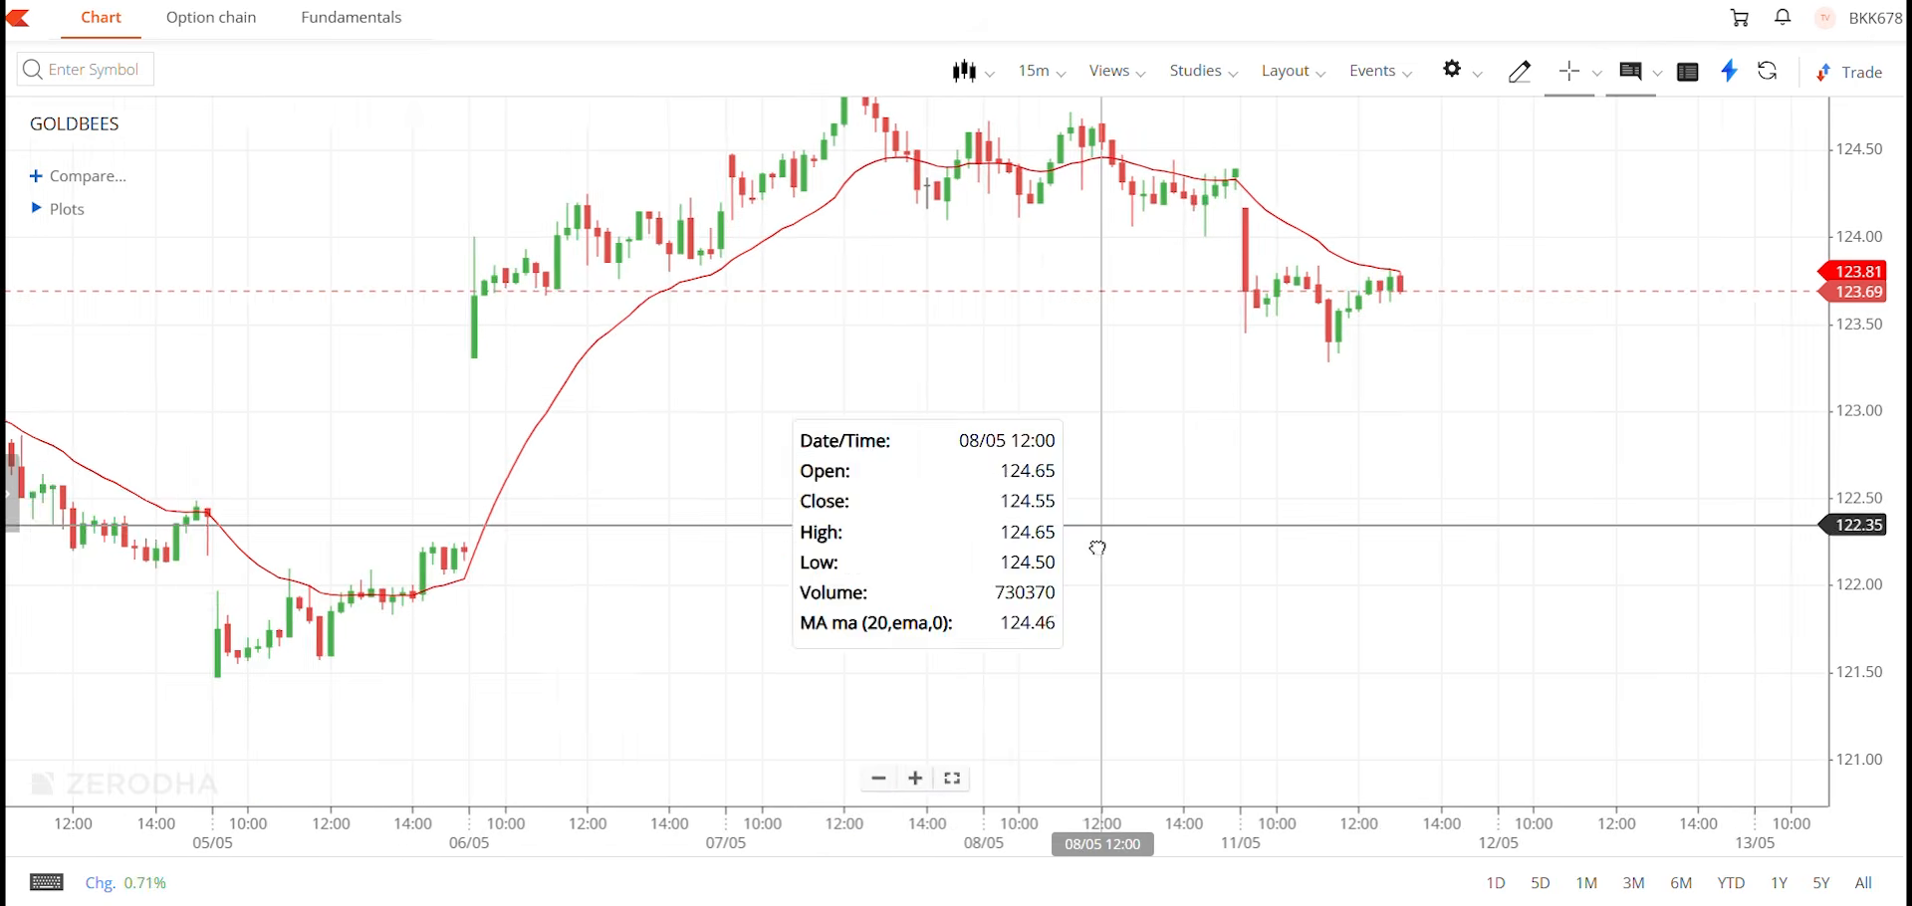
pyautogui.moveTo(1096, 543); pyautogui.dragTo(1029, 689)
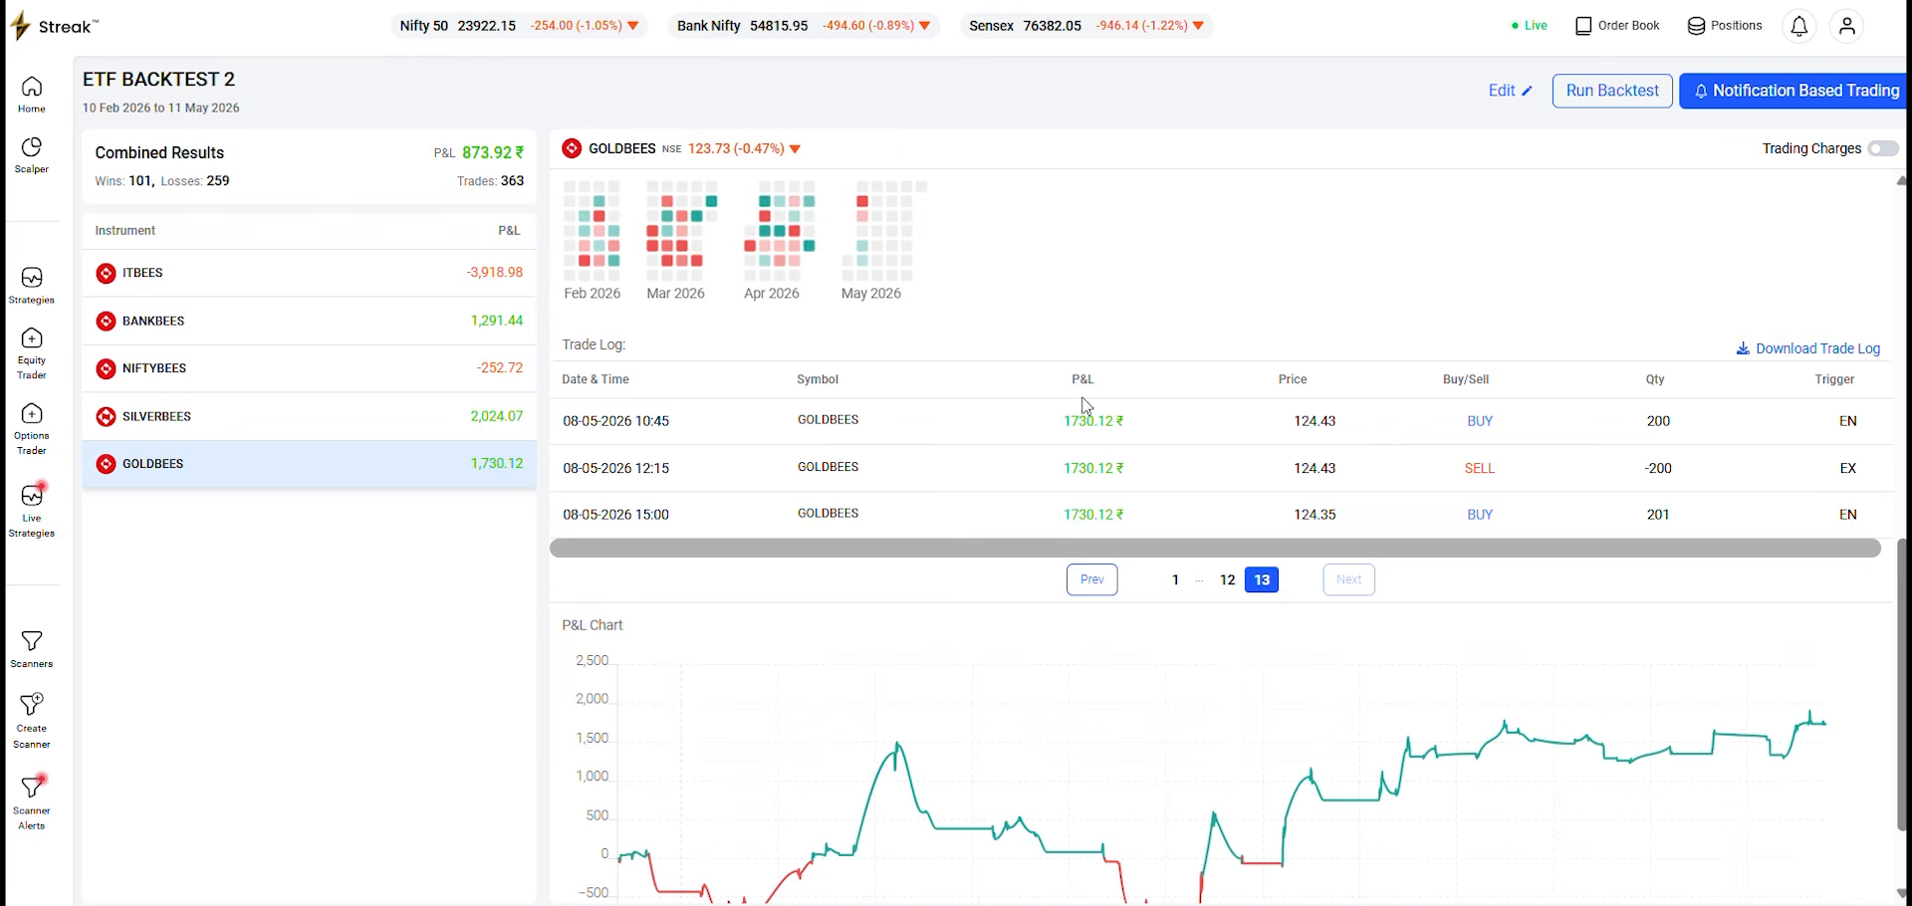
# Set up notification based trading for all five ETFs with a capital of 10000 and accept the trading terms.
pyautogui.click(1789, 103)
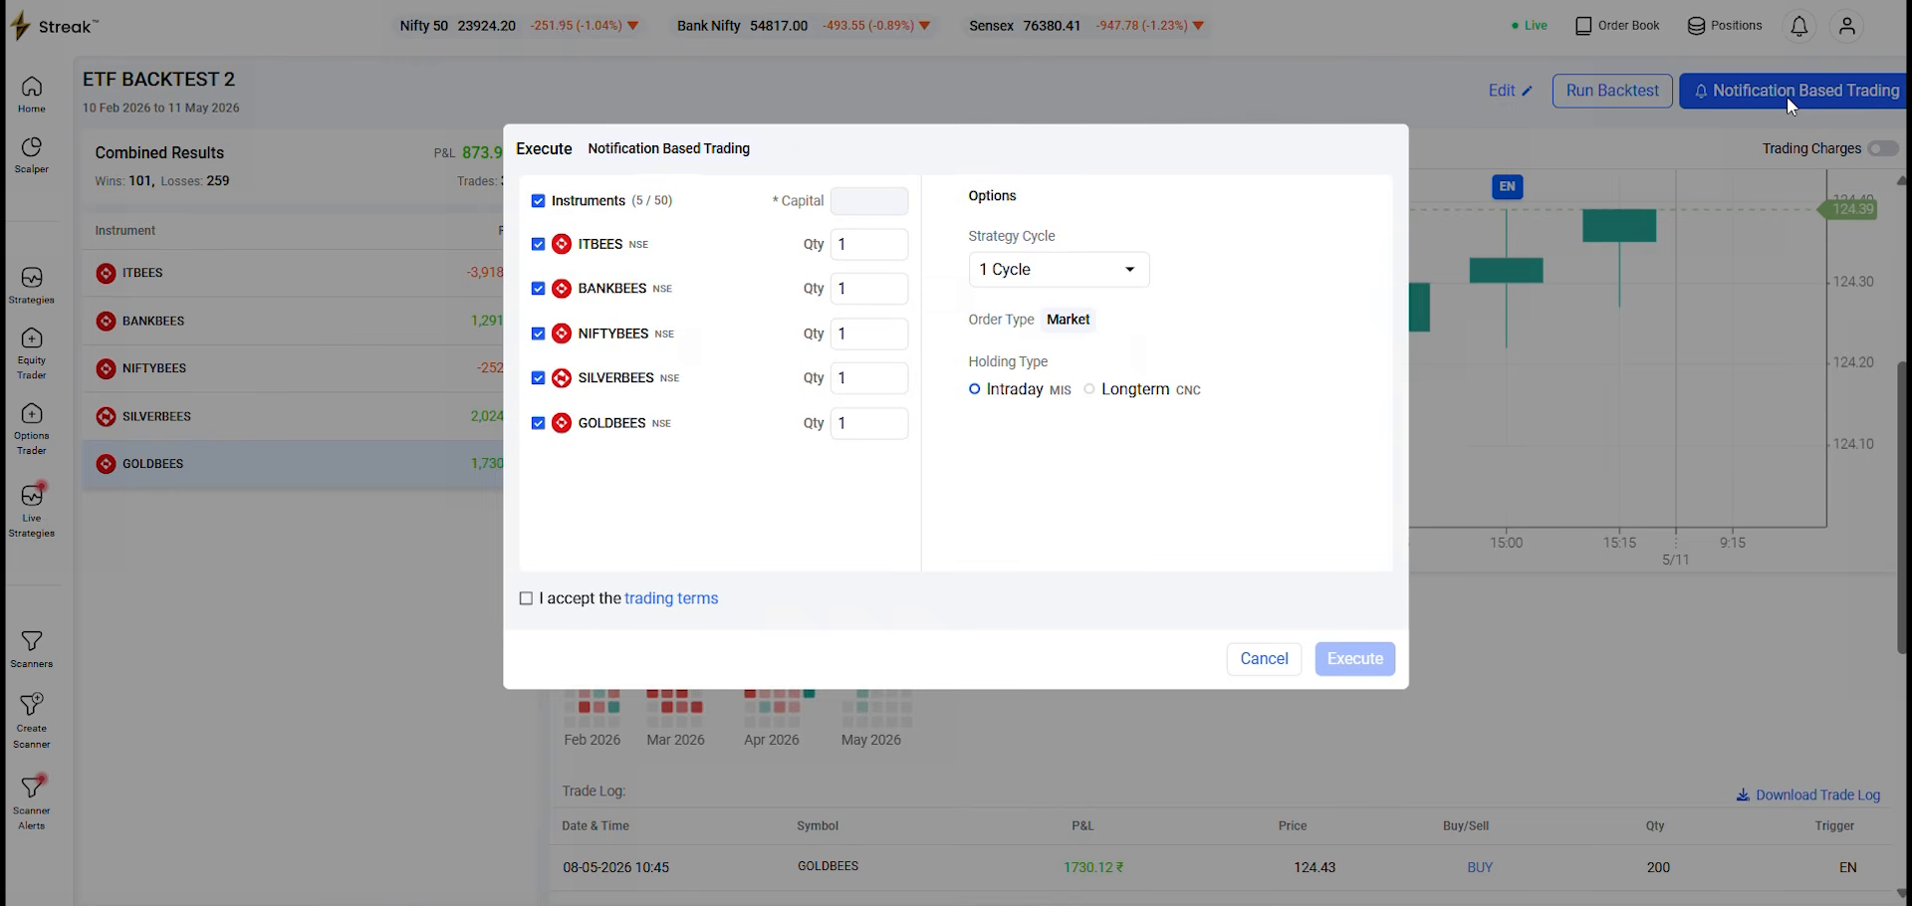
pyautogui.click(863, 201)
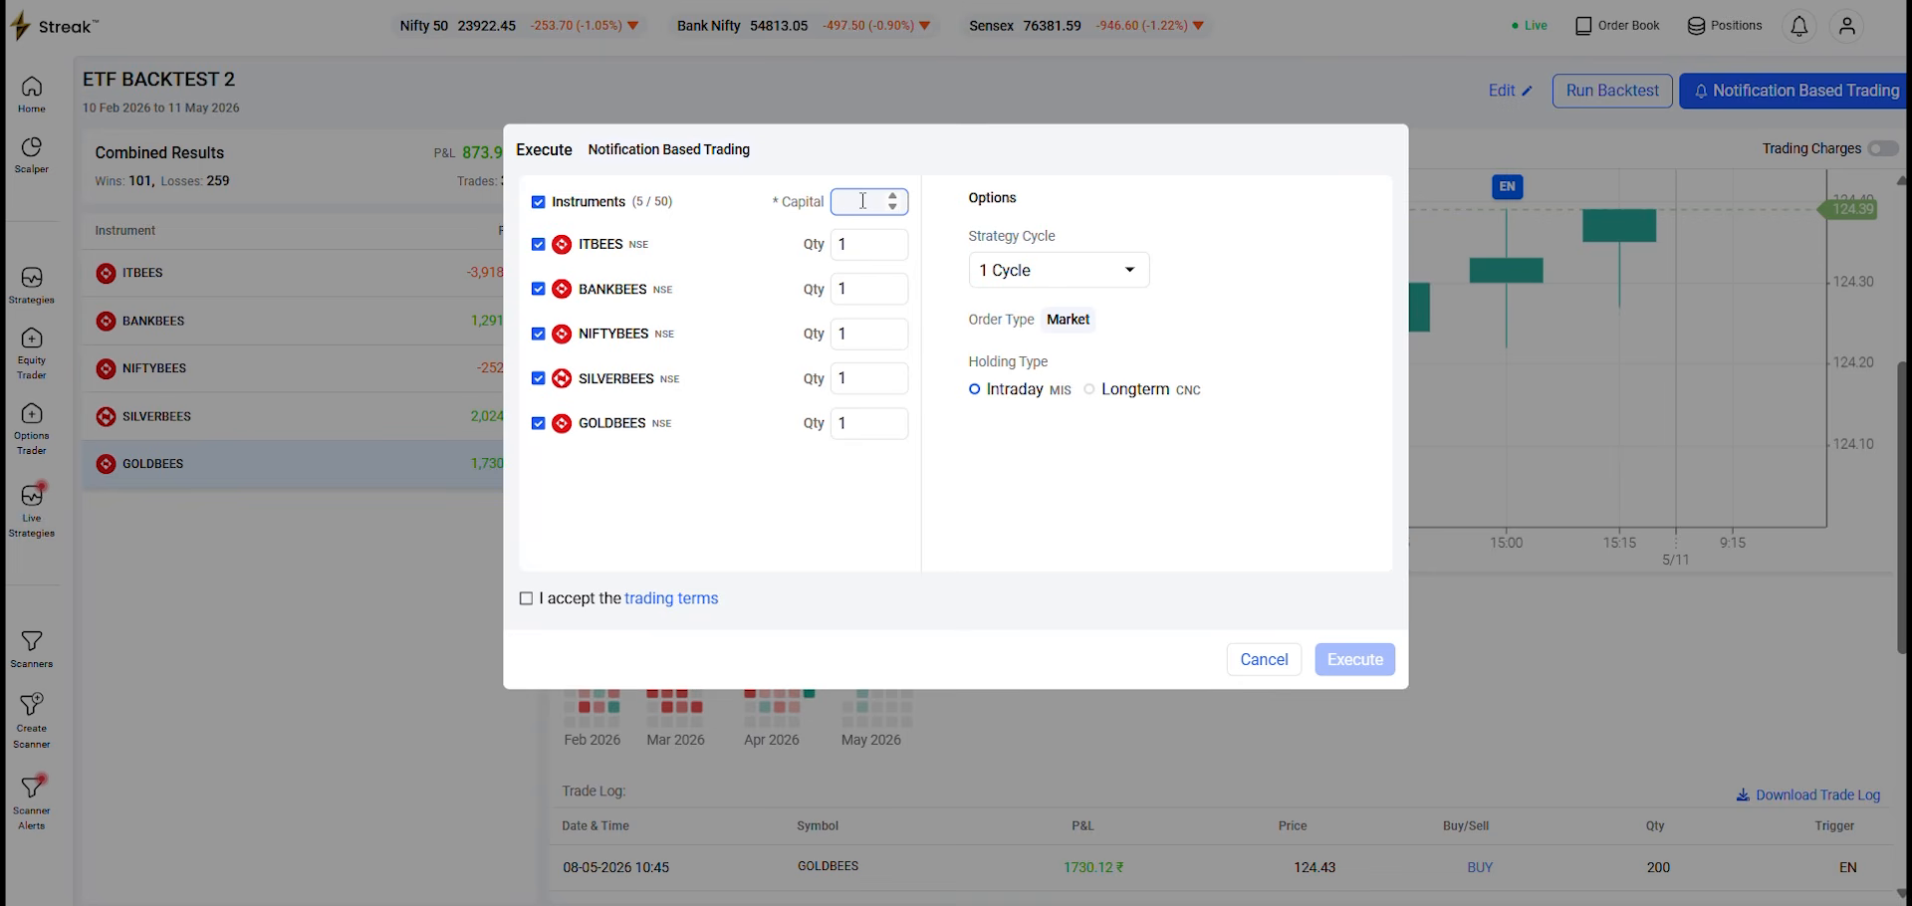
pyautogui.write('10000')
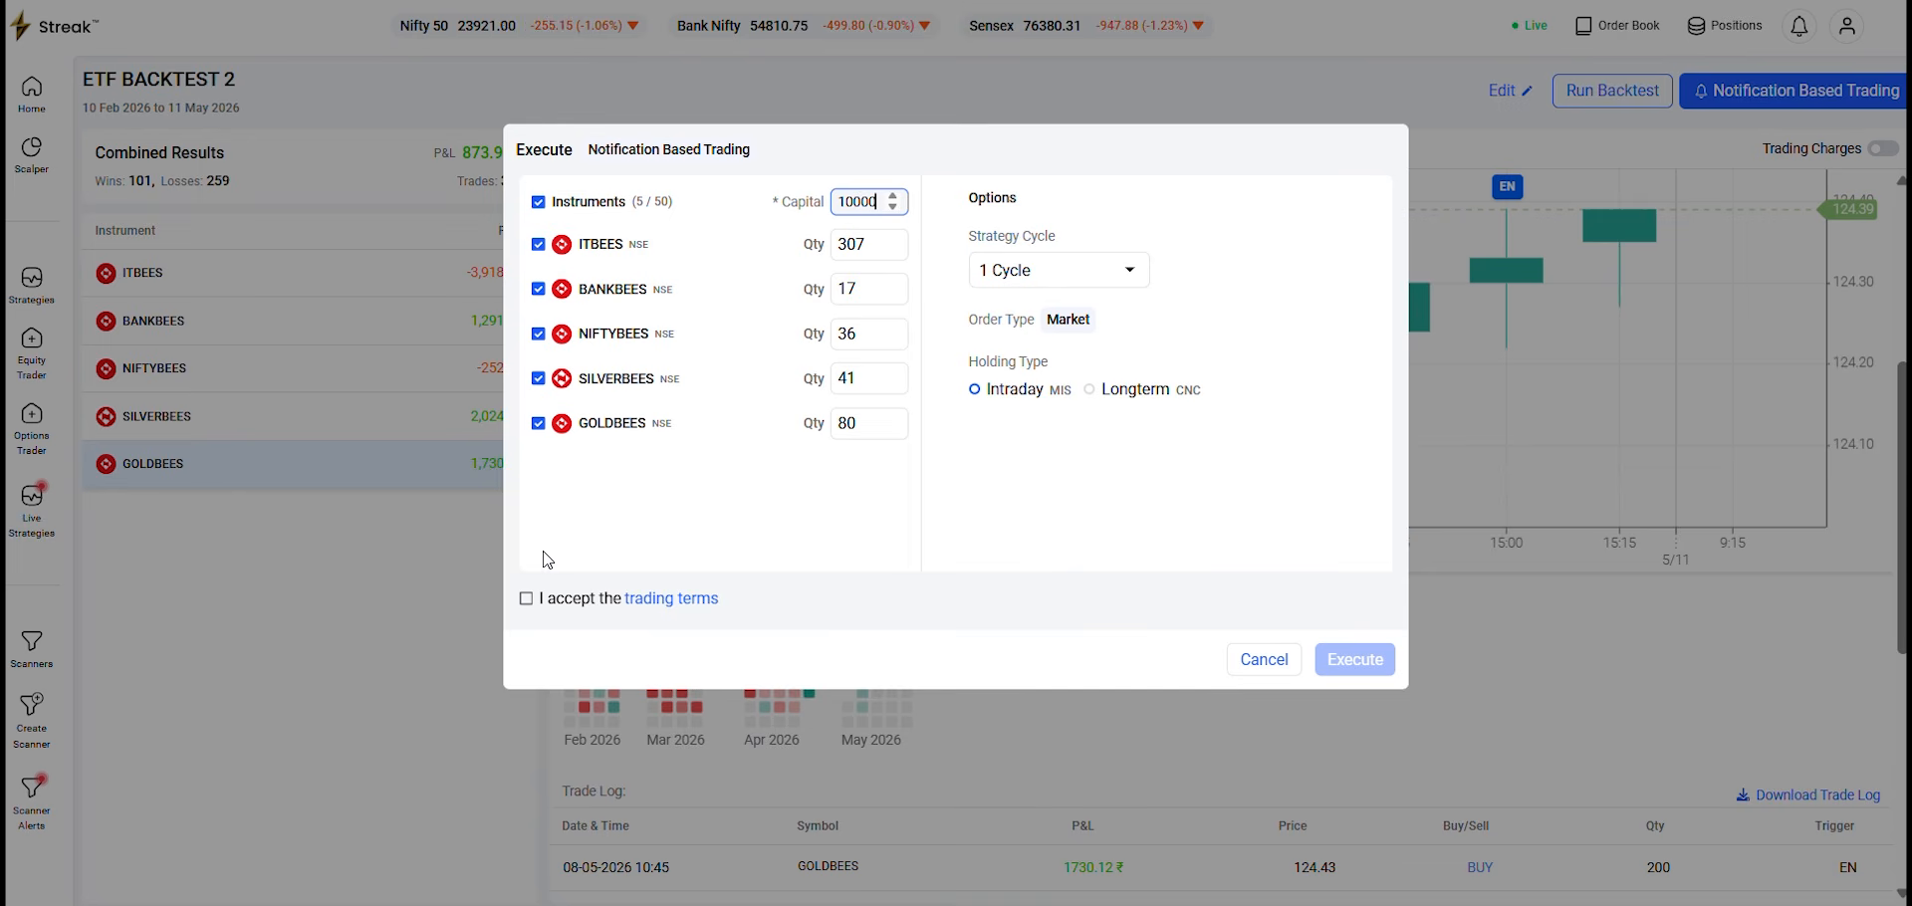
pyautogui.click(527, 601)
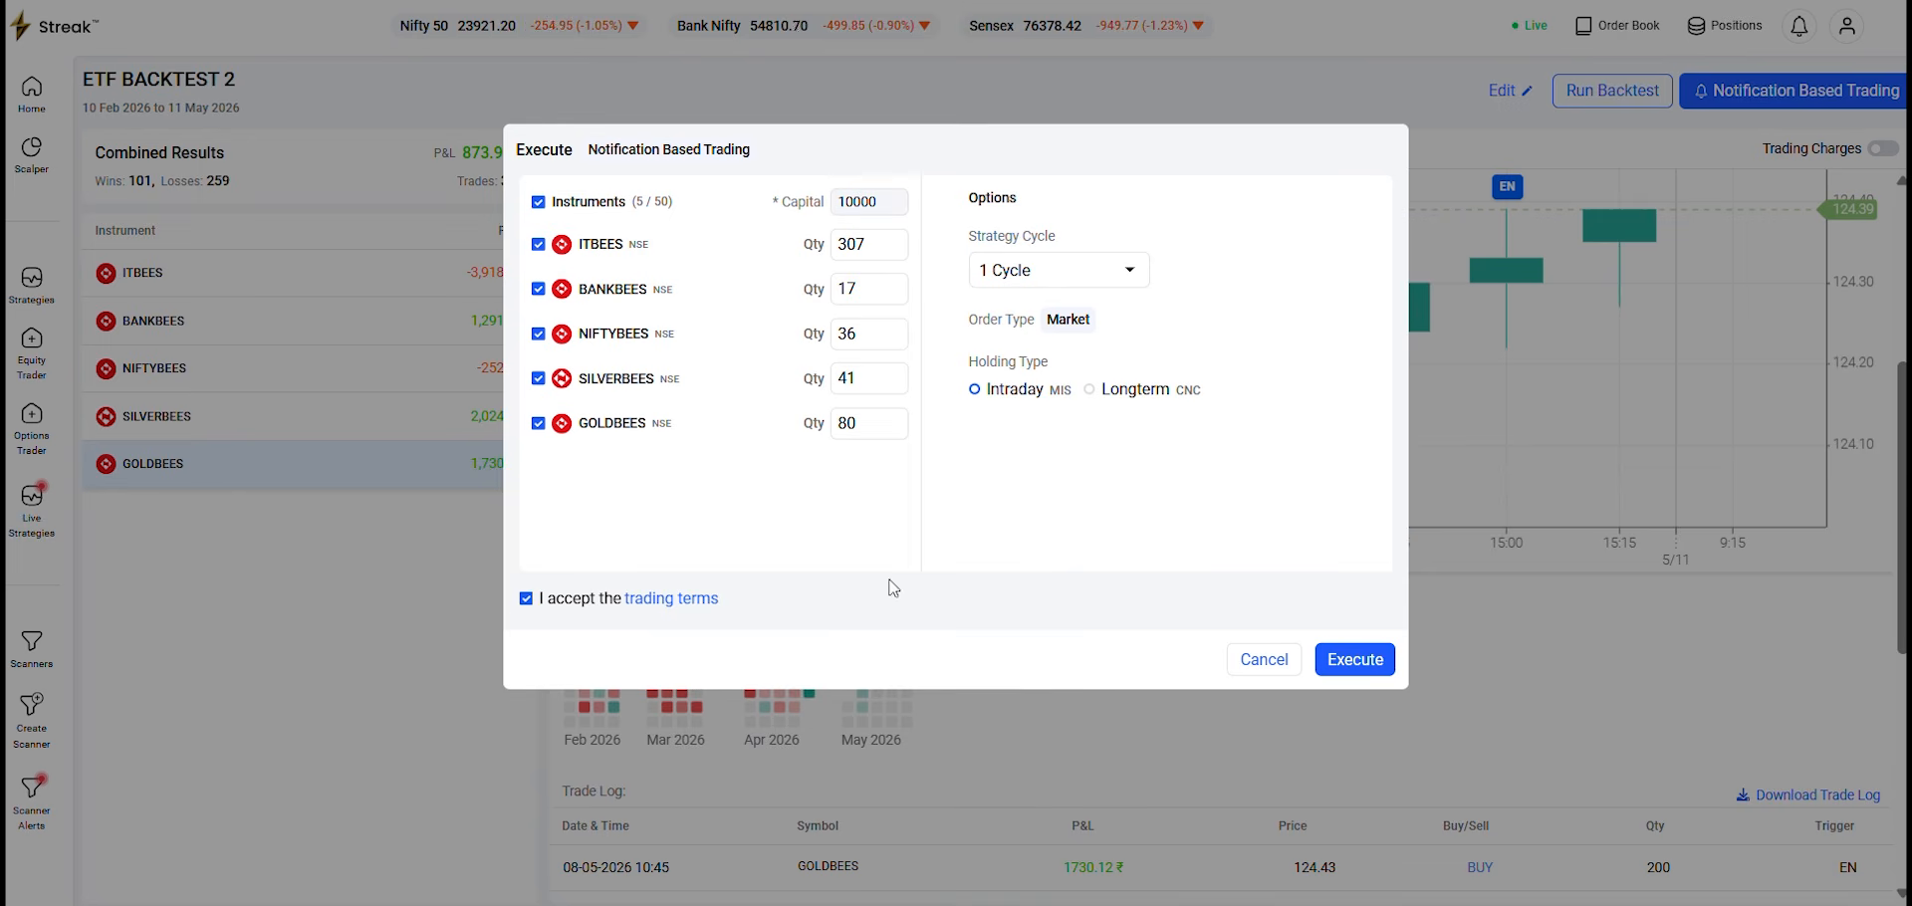